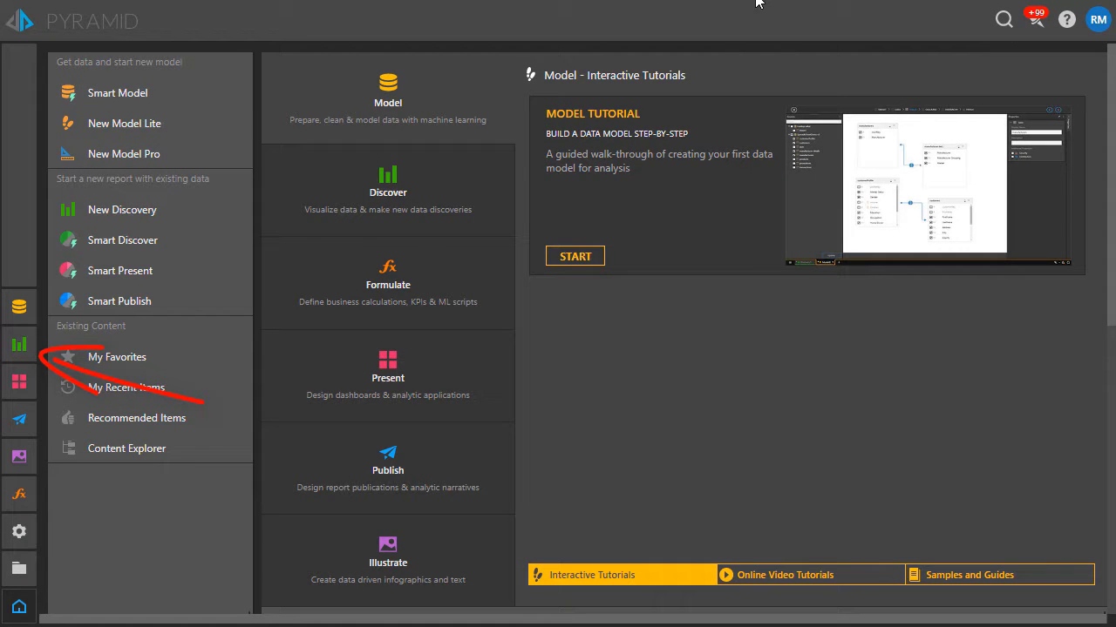
Start a new discovery and open the SalesDB Model from the Recent list
left_click(15, 347)
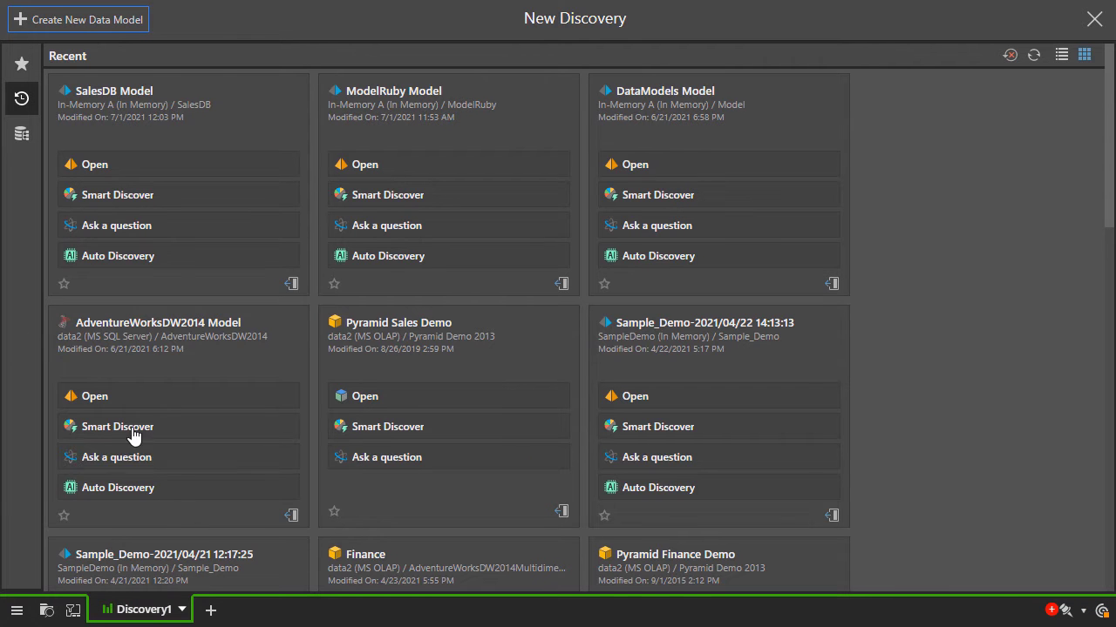
left_click(211, 610)
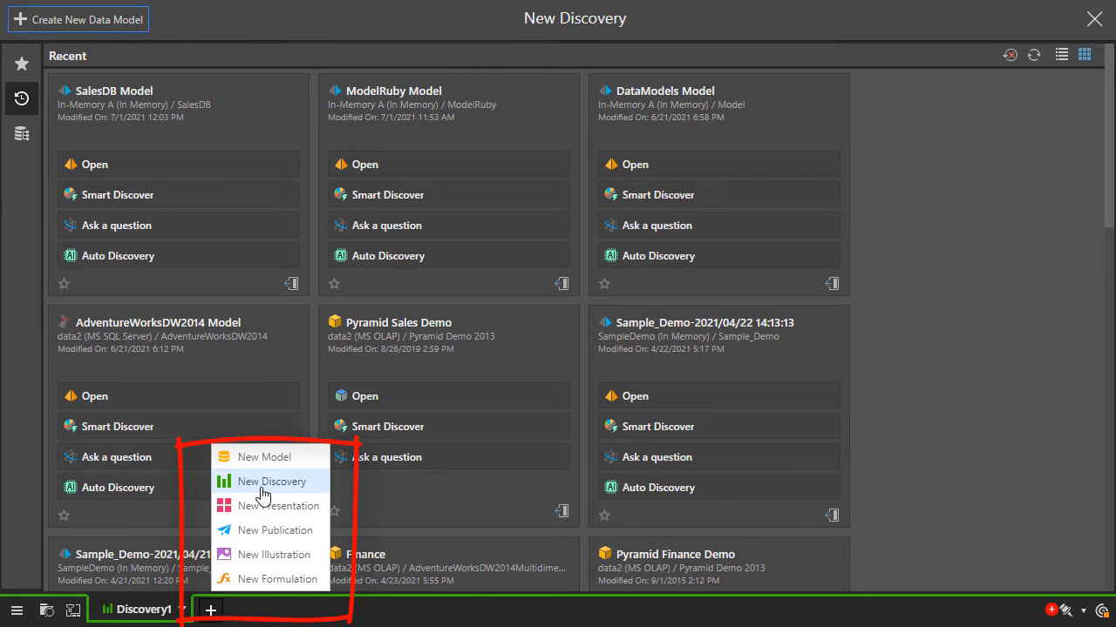
left_click(307, 624)
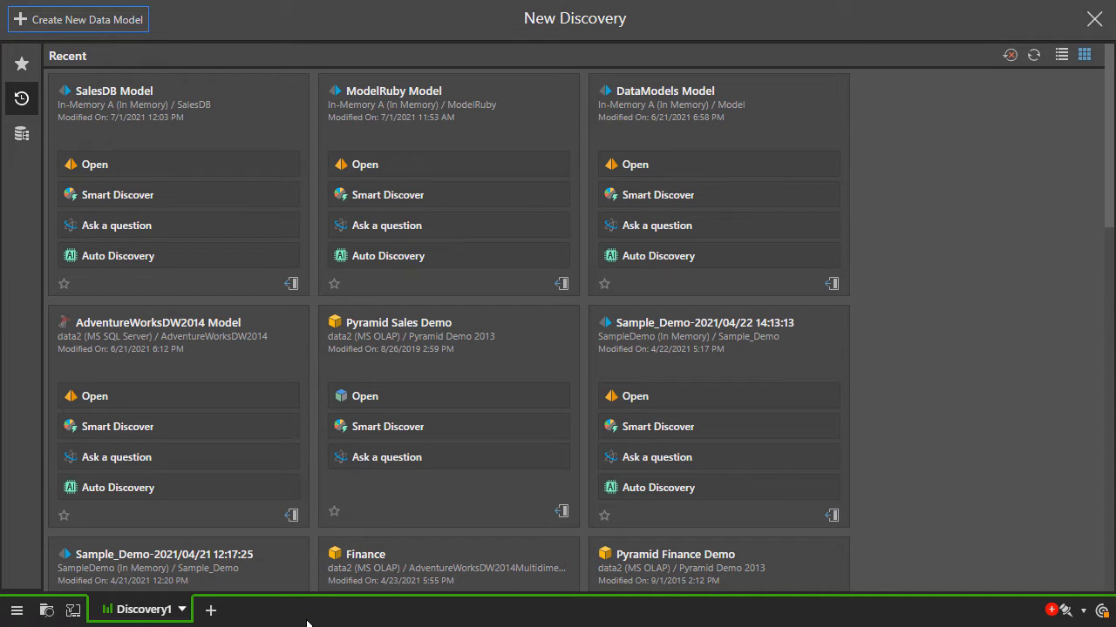
left_click(128, 168)
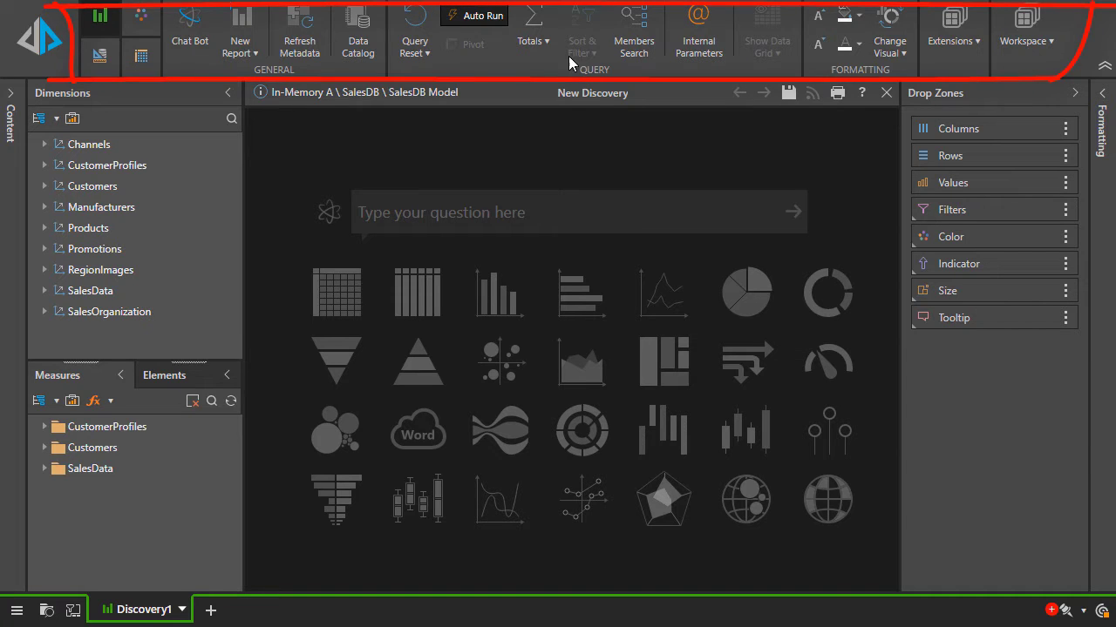
Browse the ribbon tabs, then set the Workspace Type to the Analytics layout
left_click(142, 15)
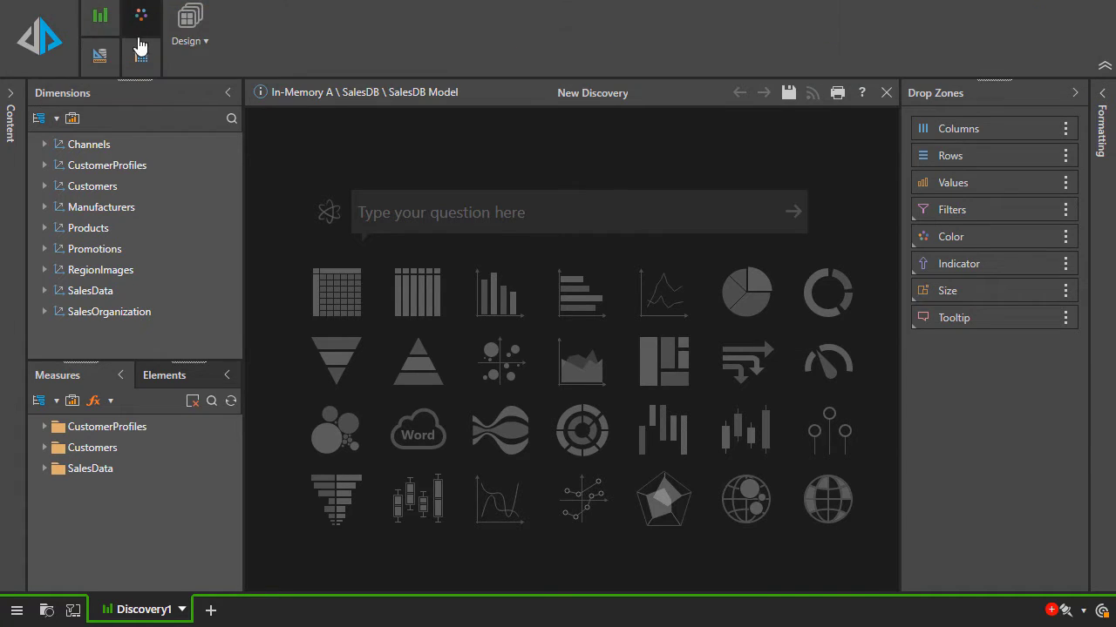
left_click(187, 51)
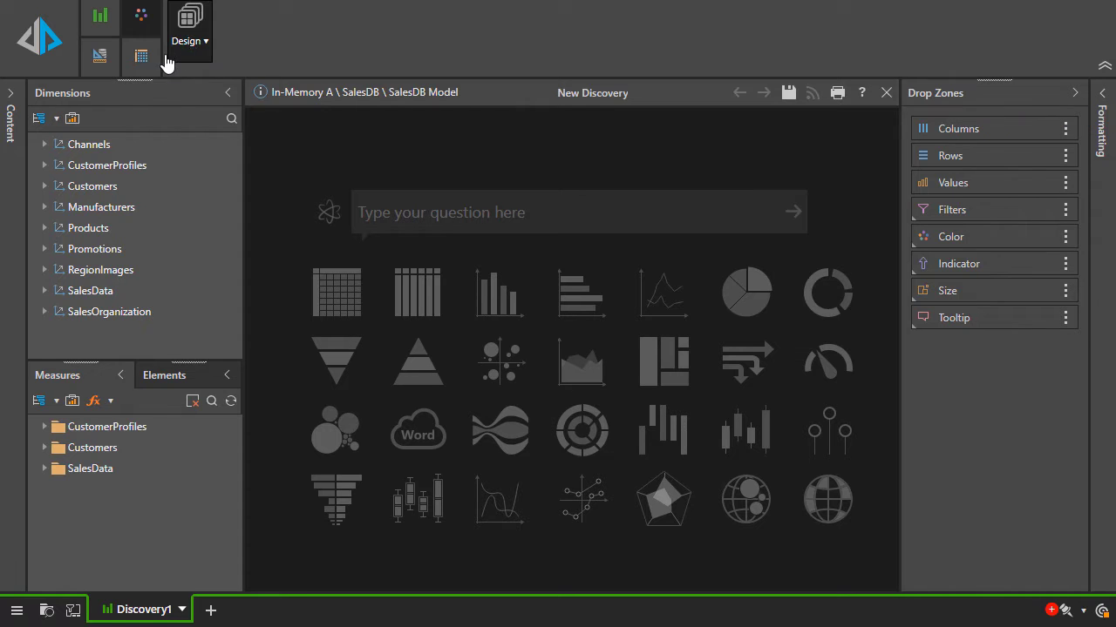
left_click(140, 56)
left_click(100, 56)
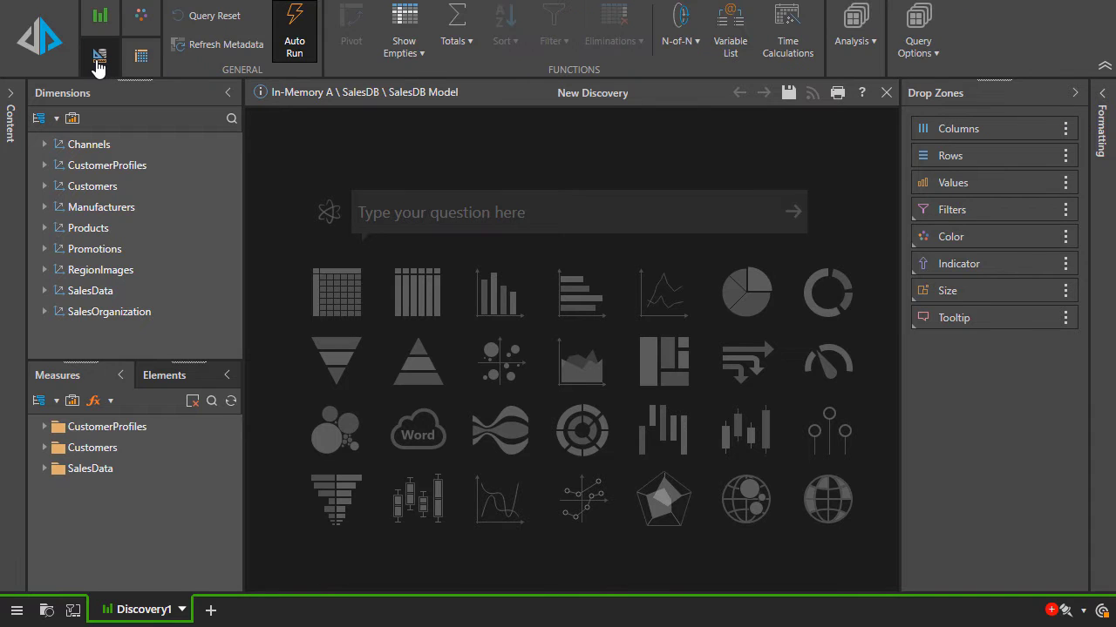
left_click(100, 33)
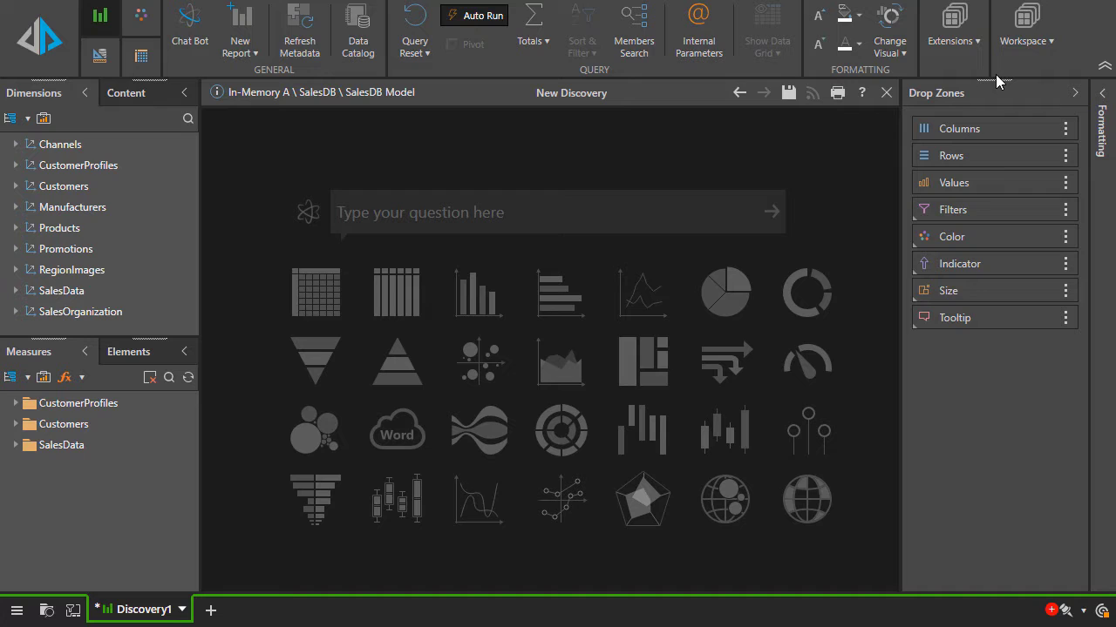
left_click(1018, 45)
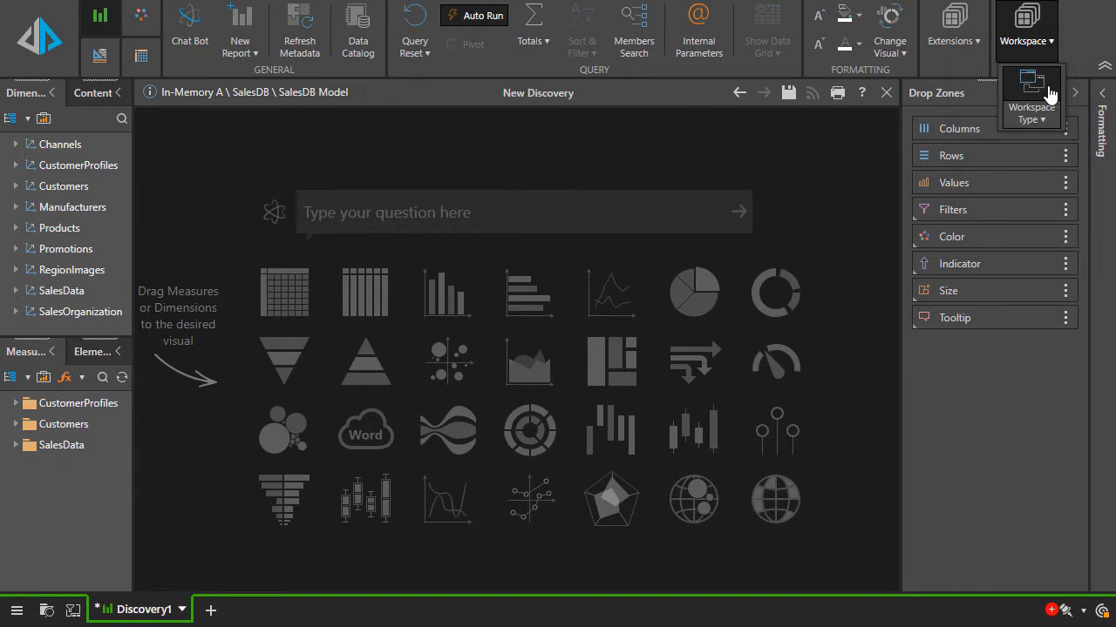
left_click(1041, 117)
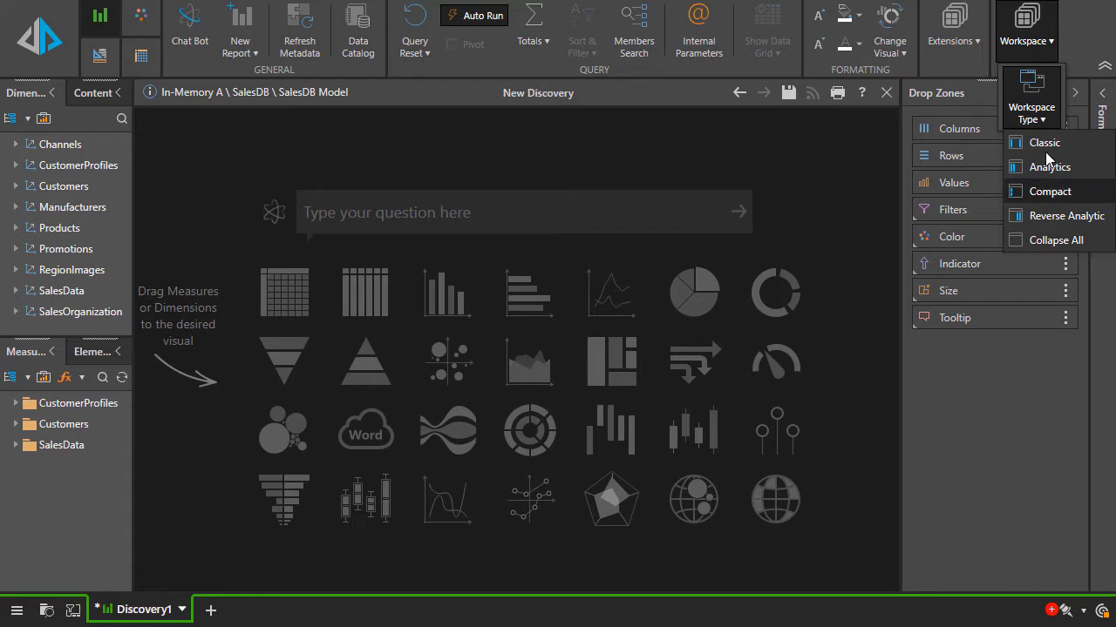
left_click(1049, 167)
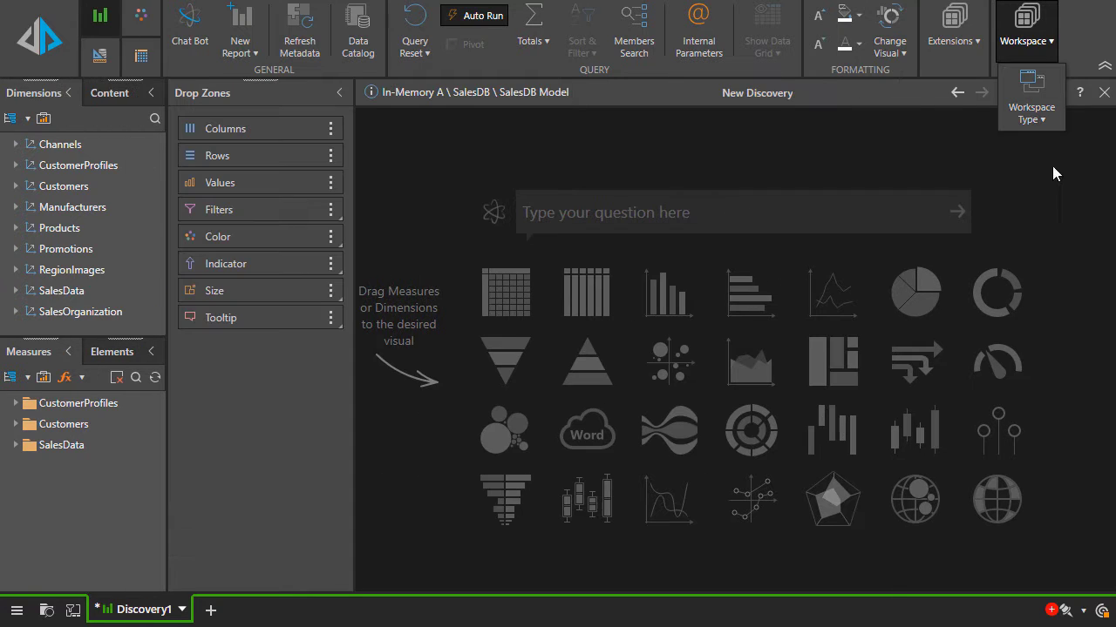
left_click(641, 413)
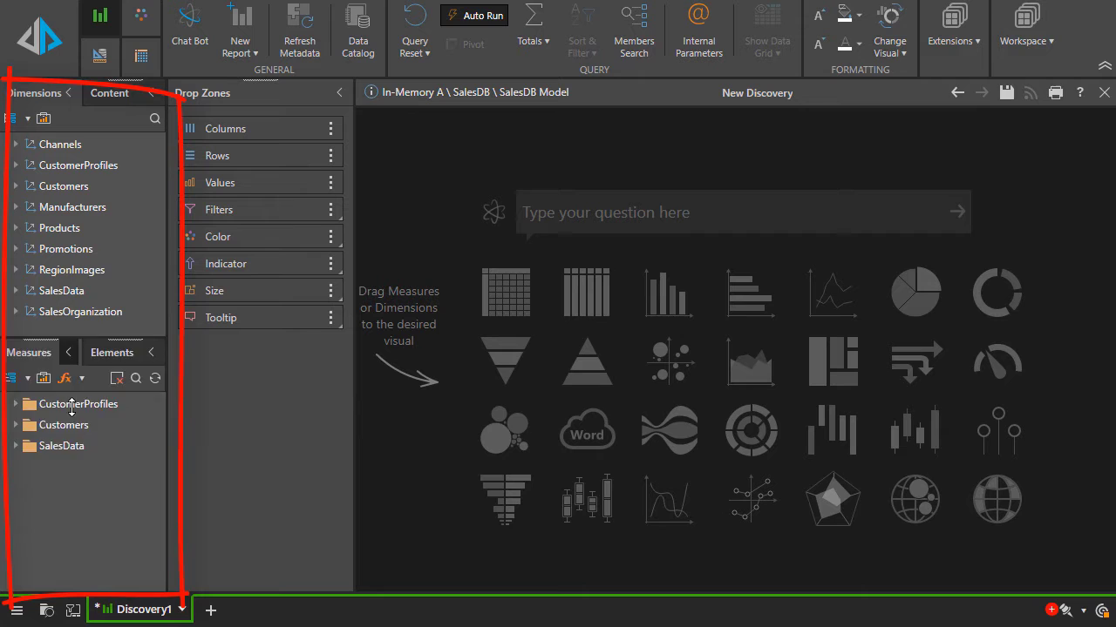
left_click_drag(77, 338, 76, 459)
double_click(33, 183)
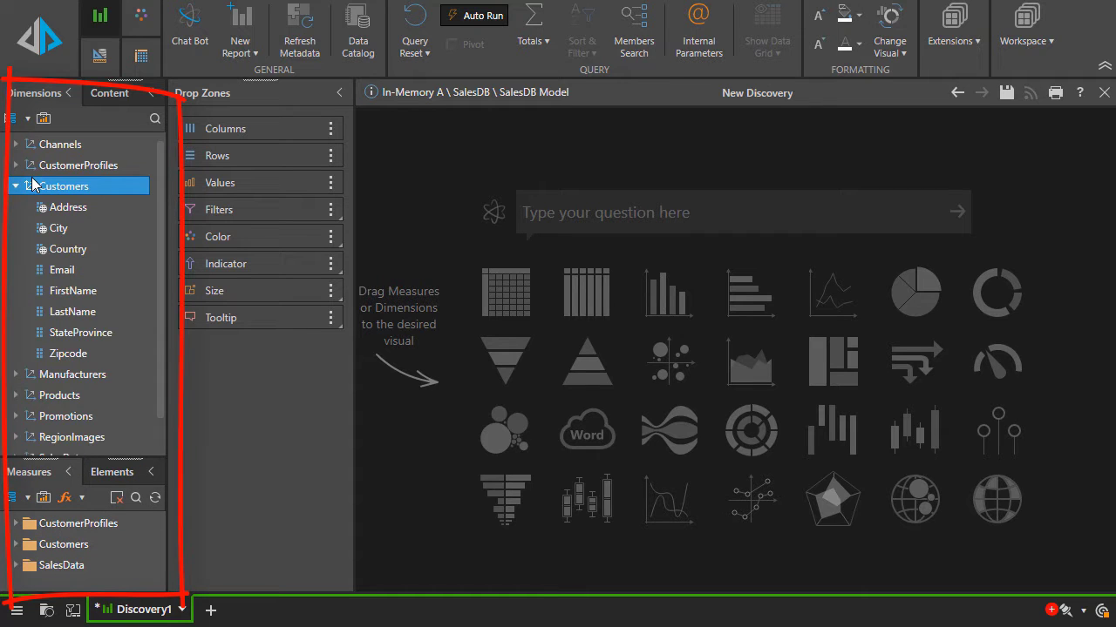
double_click(32, 182)
double_click(32, 166)
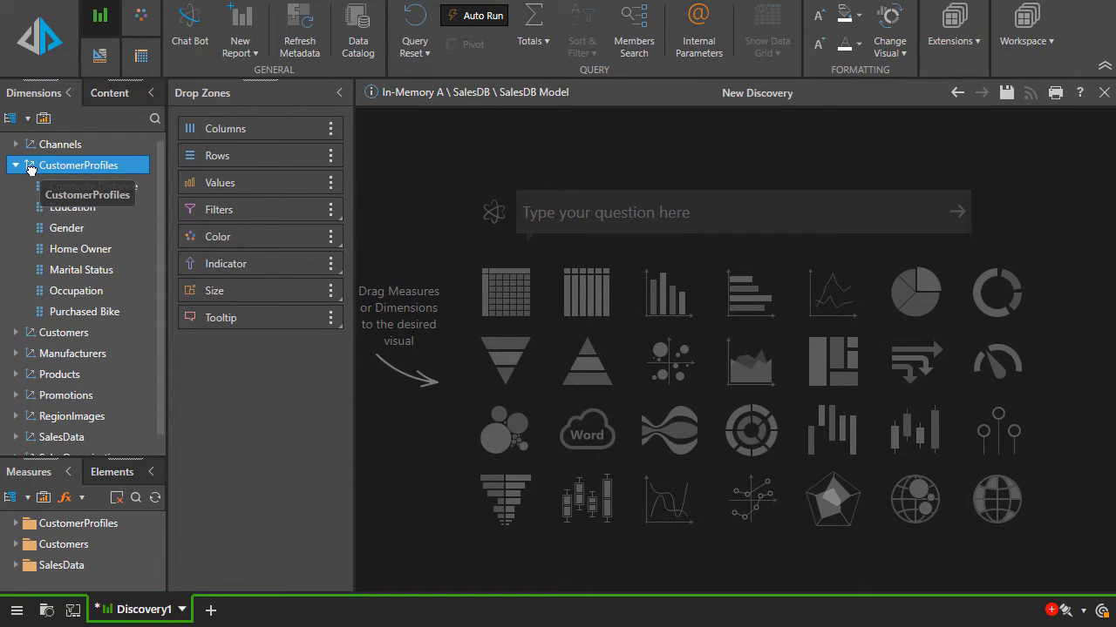
left_click_drag(75, 460, 83, 353)
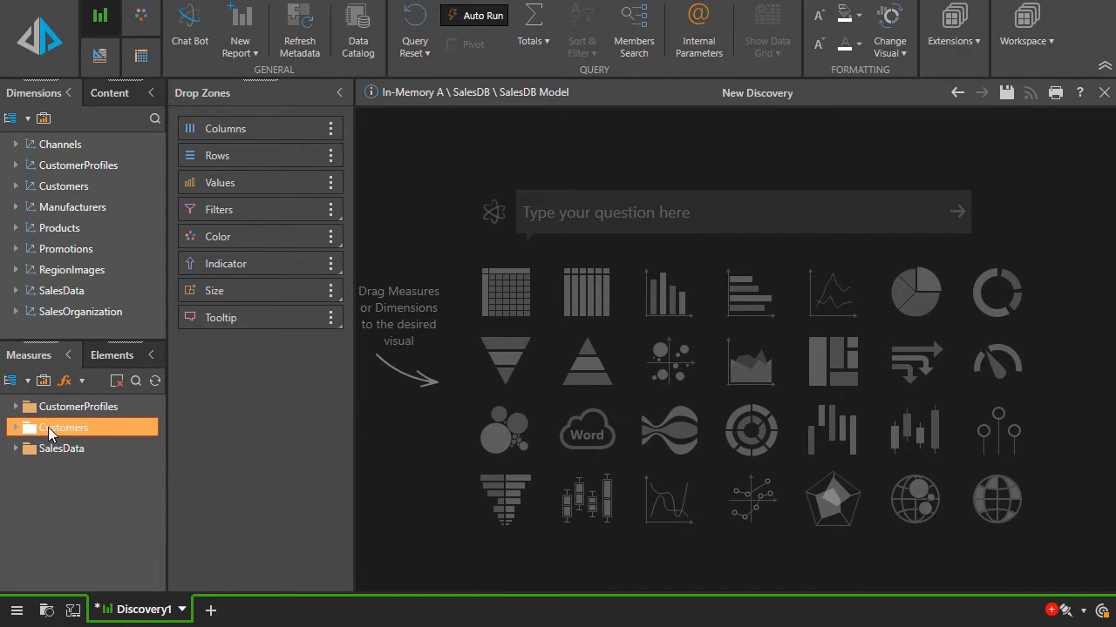
double_click(44, 427)
double_click(67, 491)
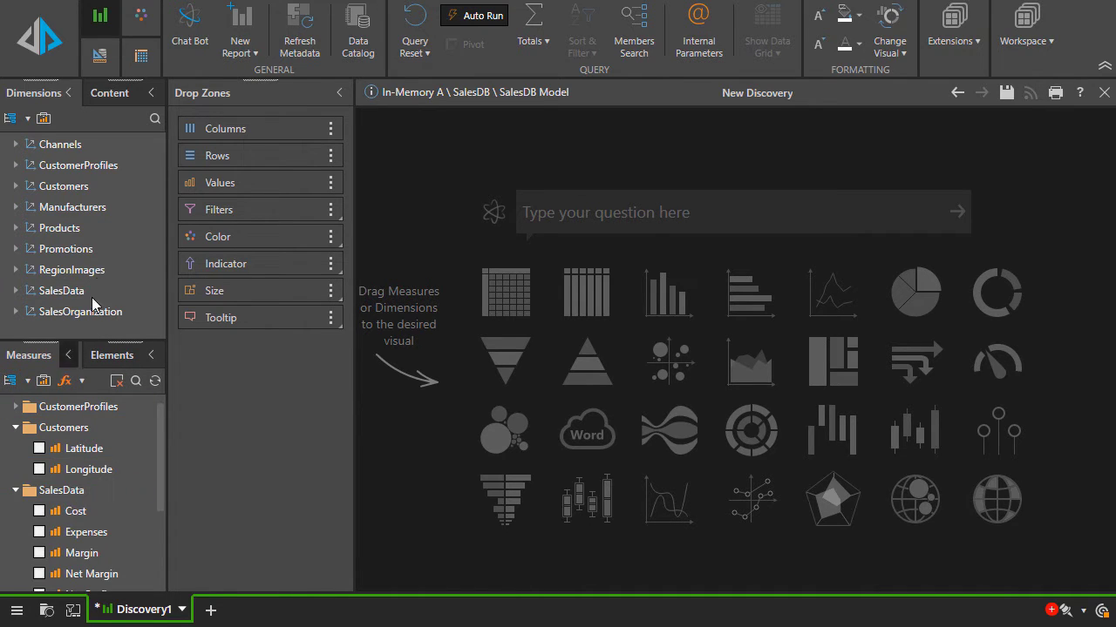
double_click(75, 207)
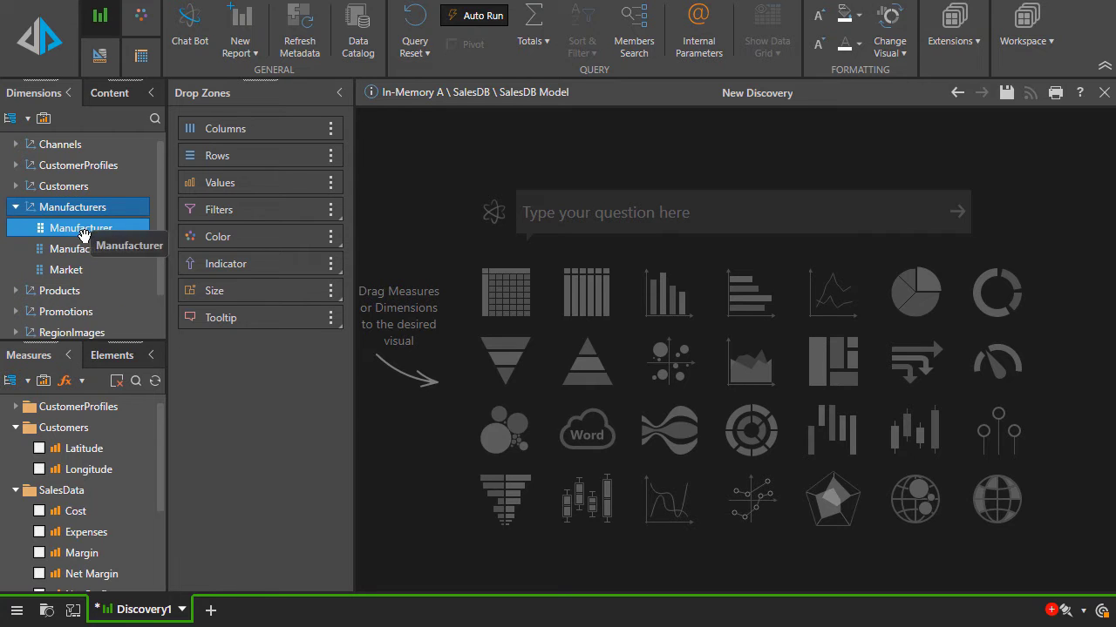
right_click(94, 234)
left_click(148, 249)
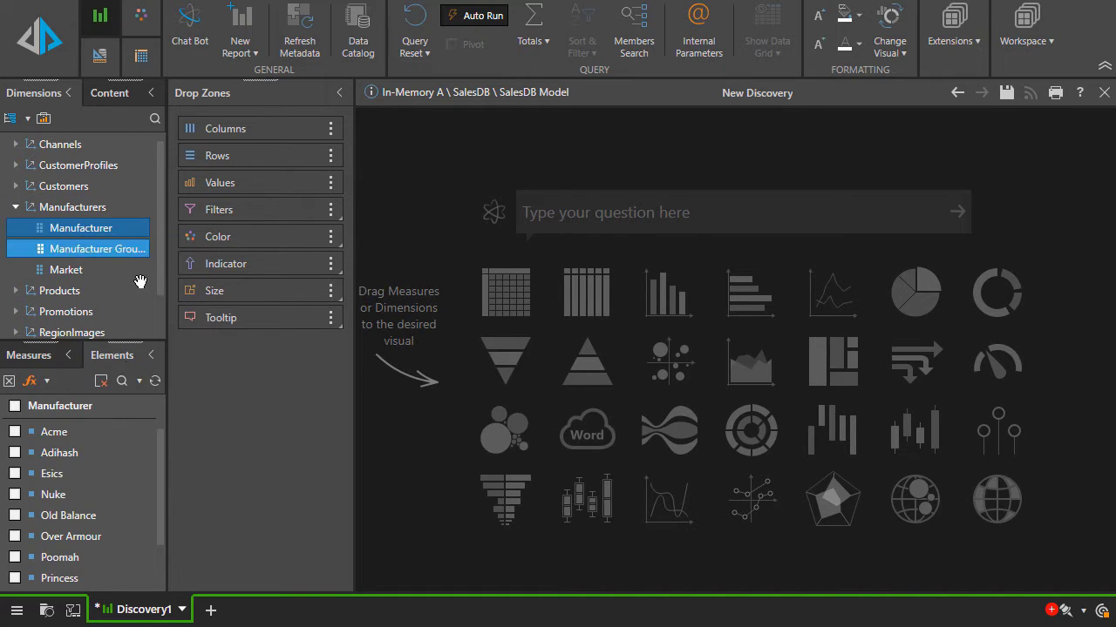
scroll(90, 494, "down", 1)
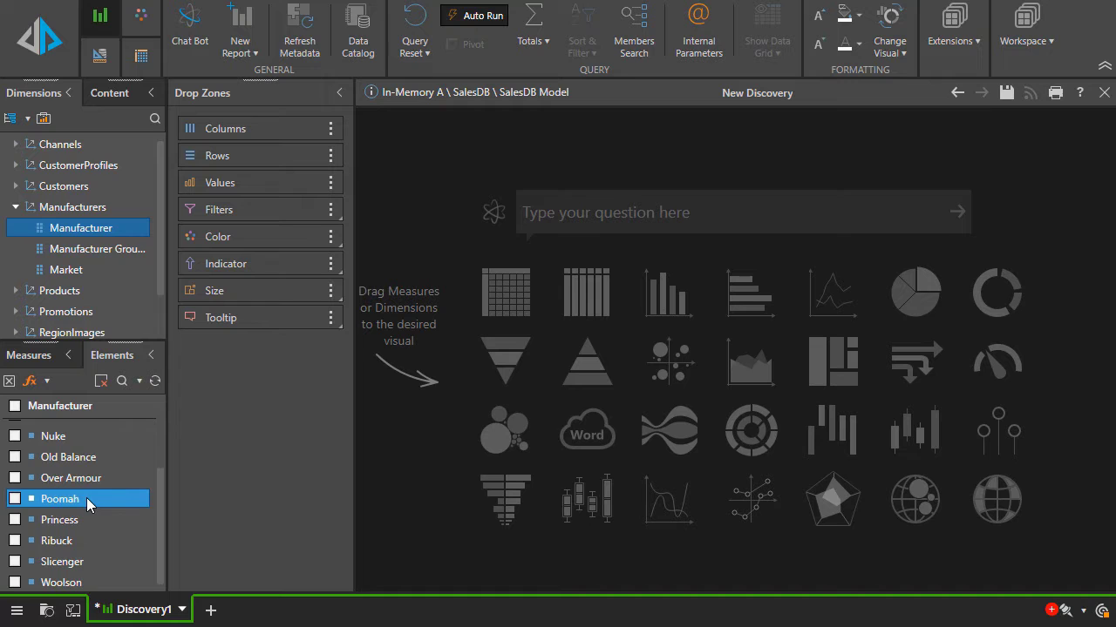
scroll(92, 580, "up", 1)
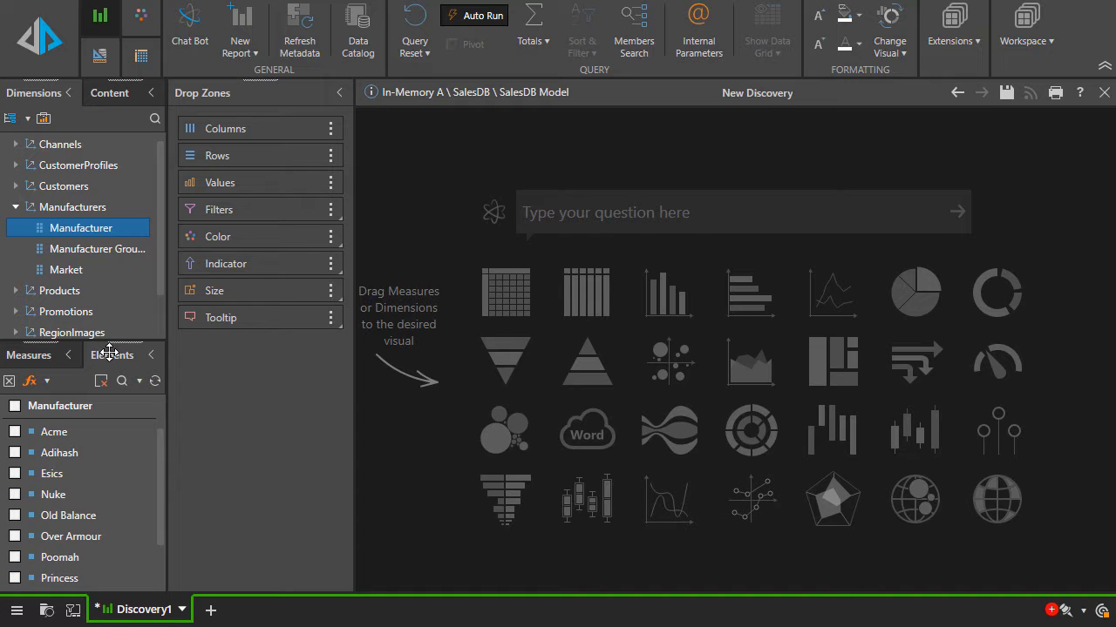
left_click(41, 355)
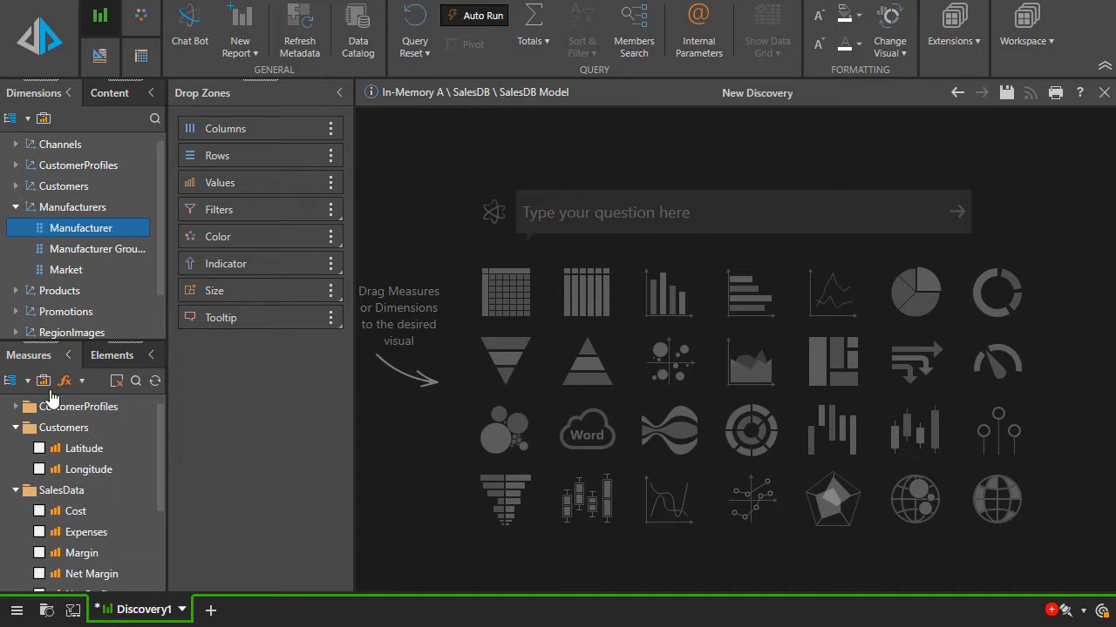
left_click(78, 428)
left_click(79, 454)
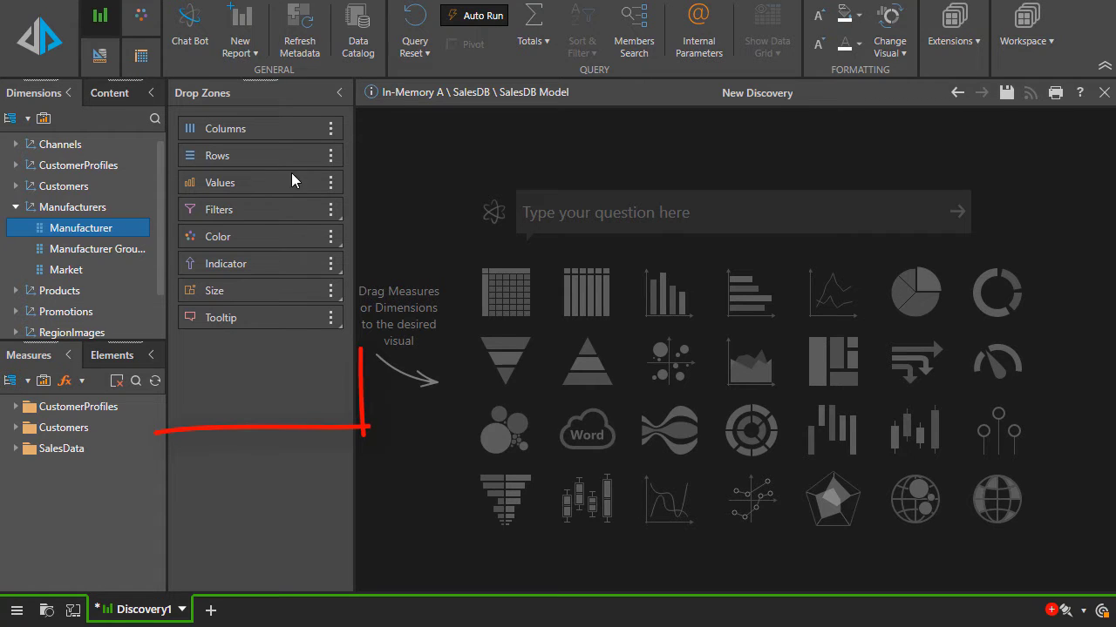
double_click(78, 207)
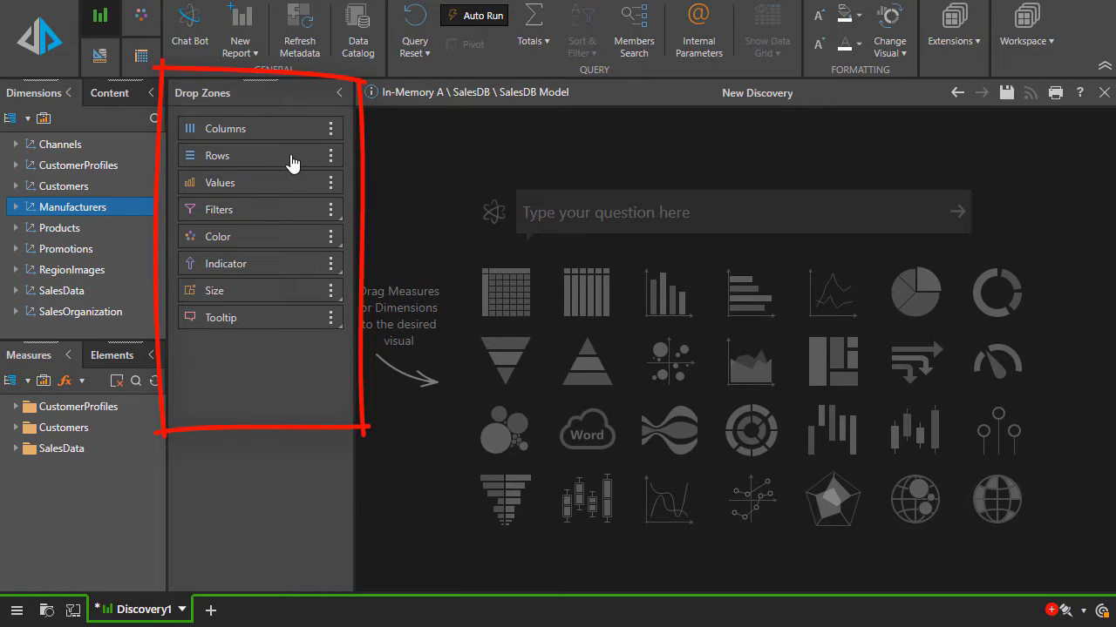
left_click(43, 163, "ctrl")
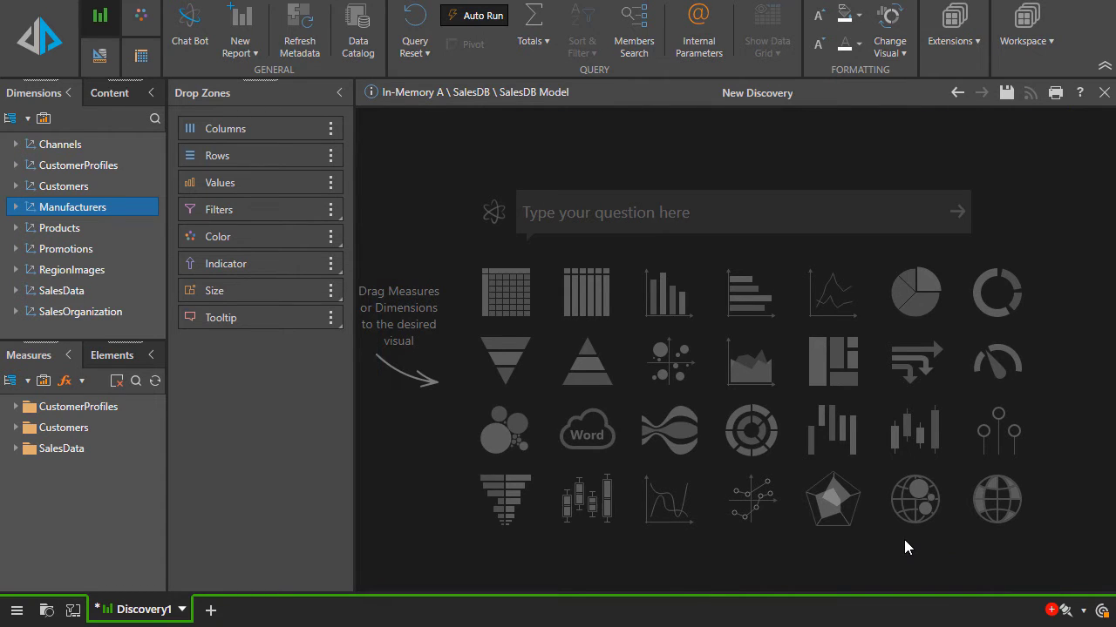
Add Product Category from the Products dimension as the grid's rows
double_click(58, 227)
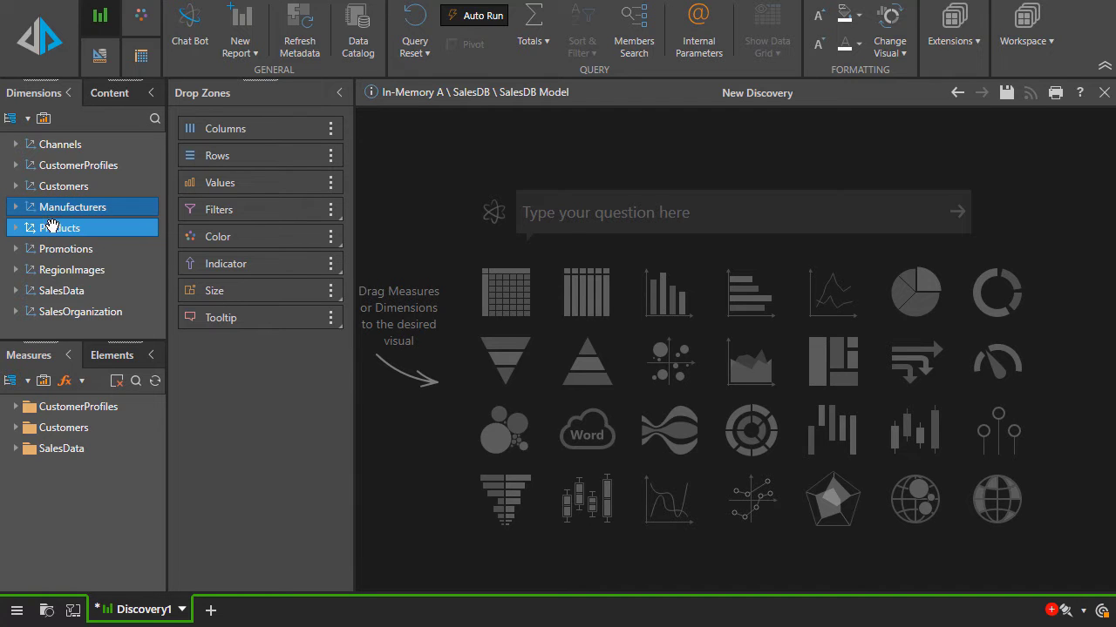
left_click(113, 311)
left_click(91, 250)
scroll(84, 249, "down", 2)
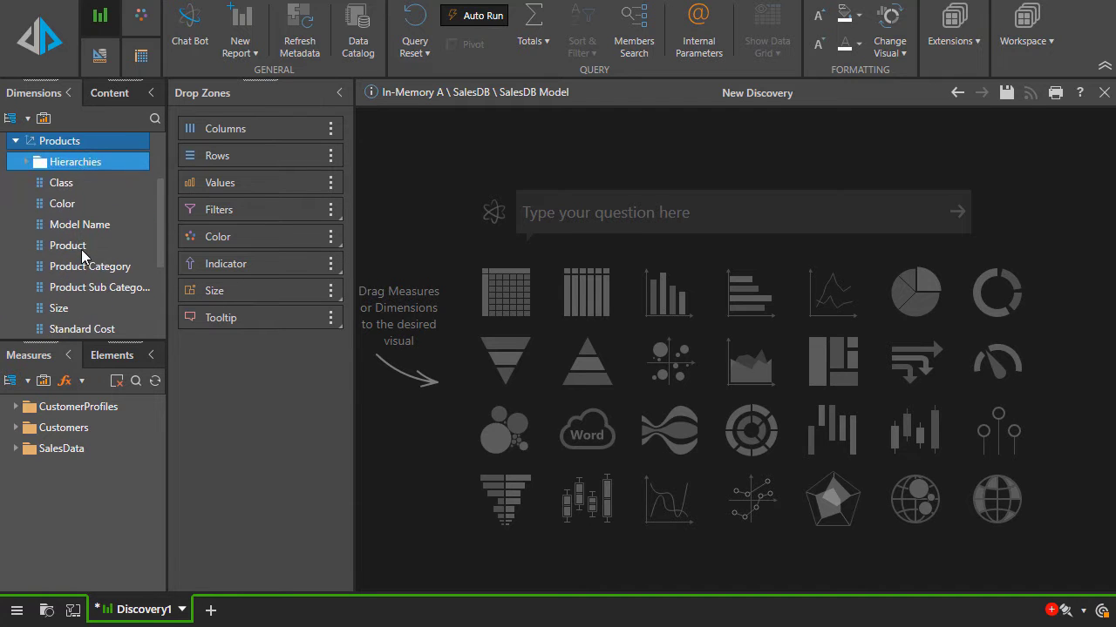
left_click(89, 266)
double_click(88, 268)
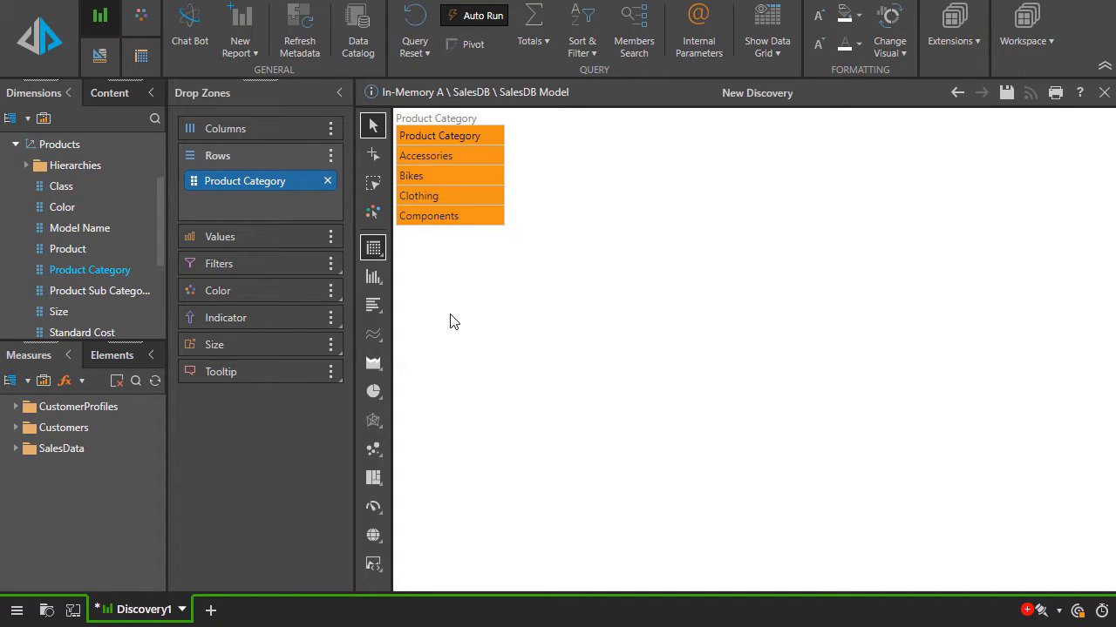
double_click(70, 143)
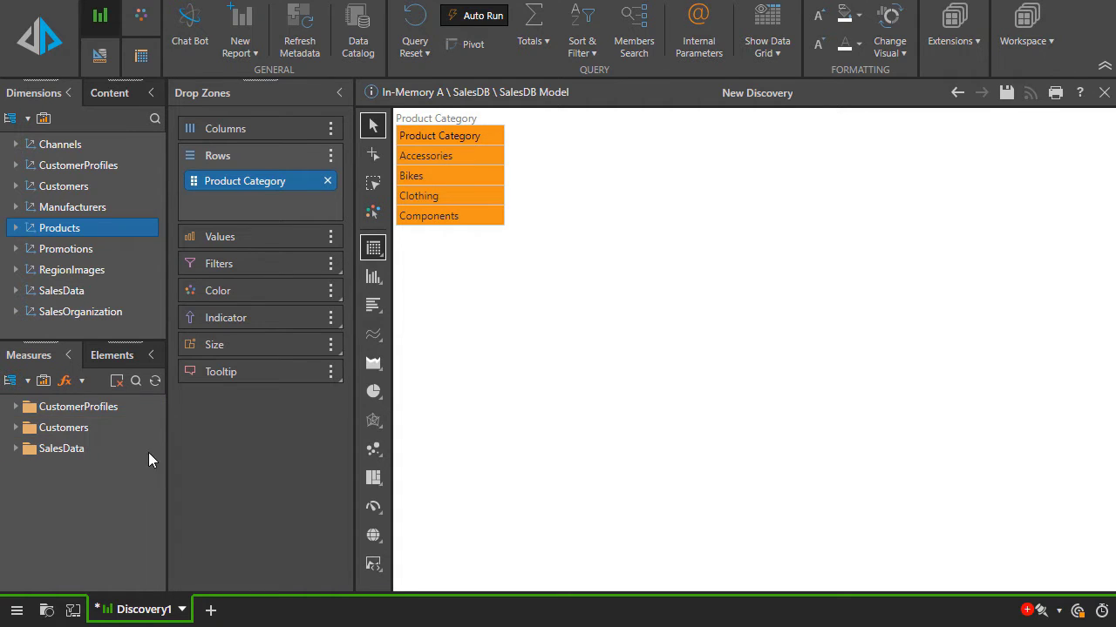
Split the grid into Gender columns and add the Sales measure as values
double_click(91, 168)
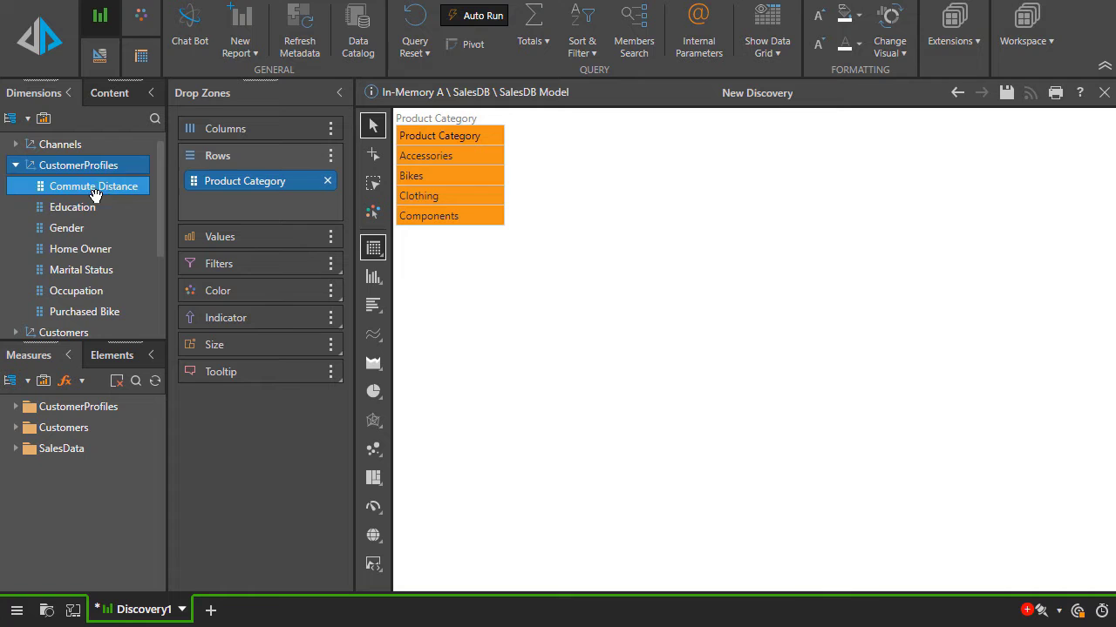
left_click_drag(67, 228, 252, 131)
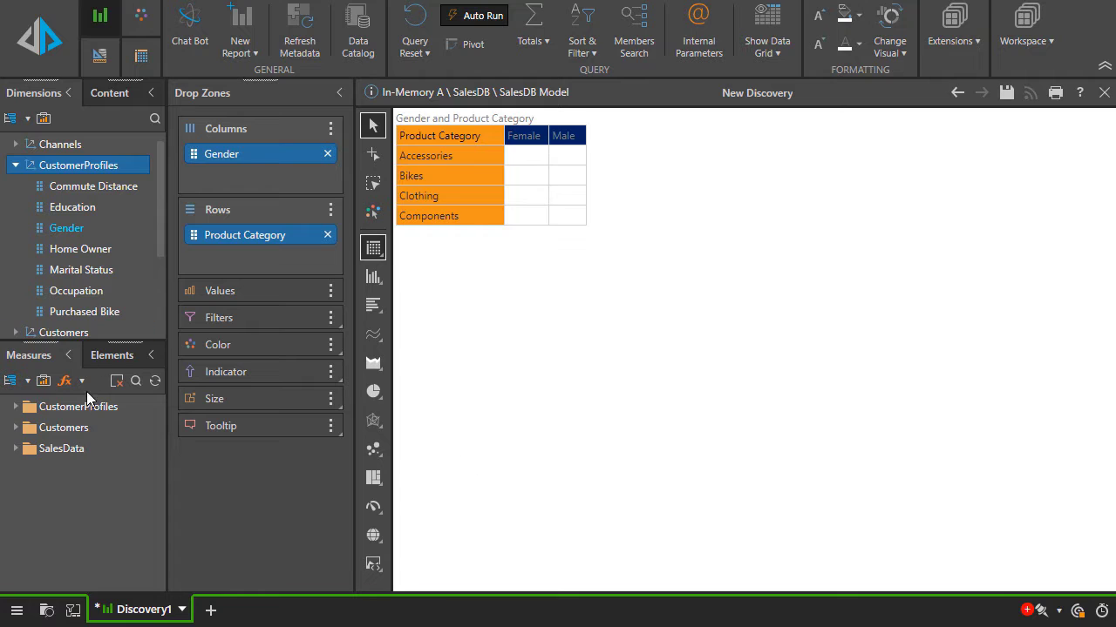
double_click(35, 452)
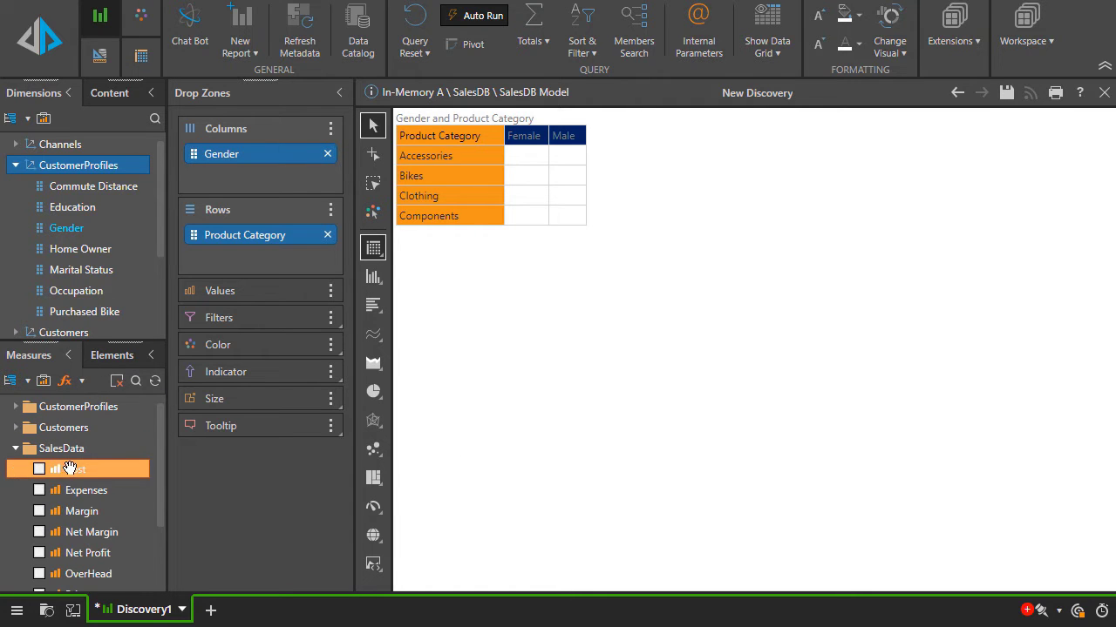
scroll(87, 453, "down", 2)
left_click(116, 486)
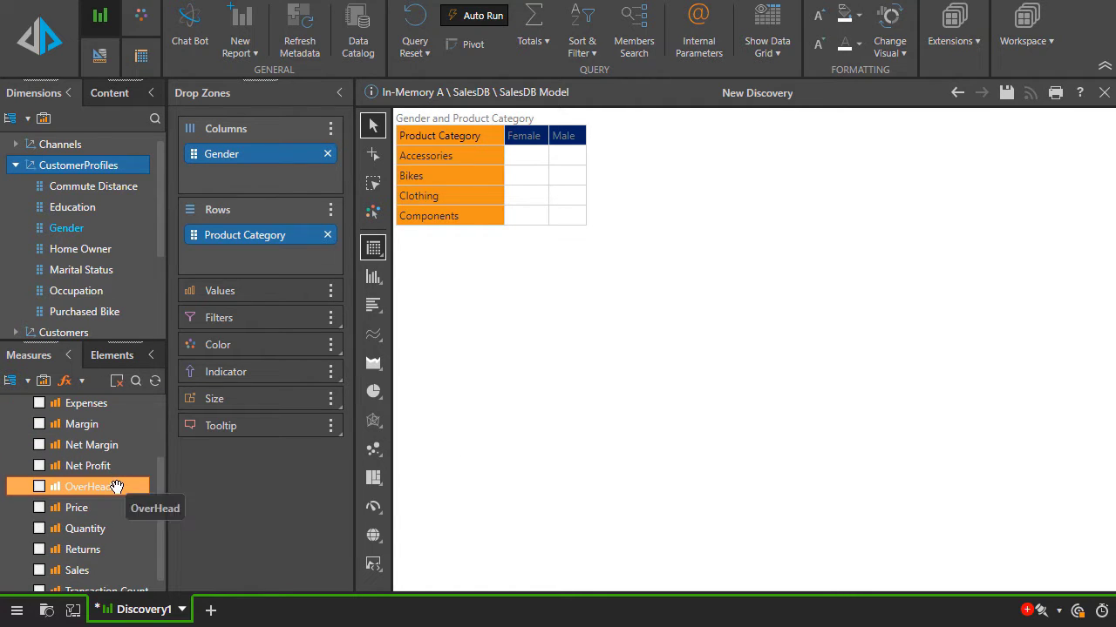
scroll(87, 514, "down", 1)
left_click(39, 563)
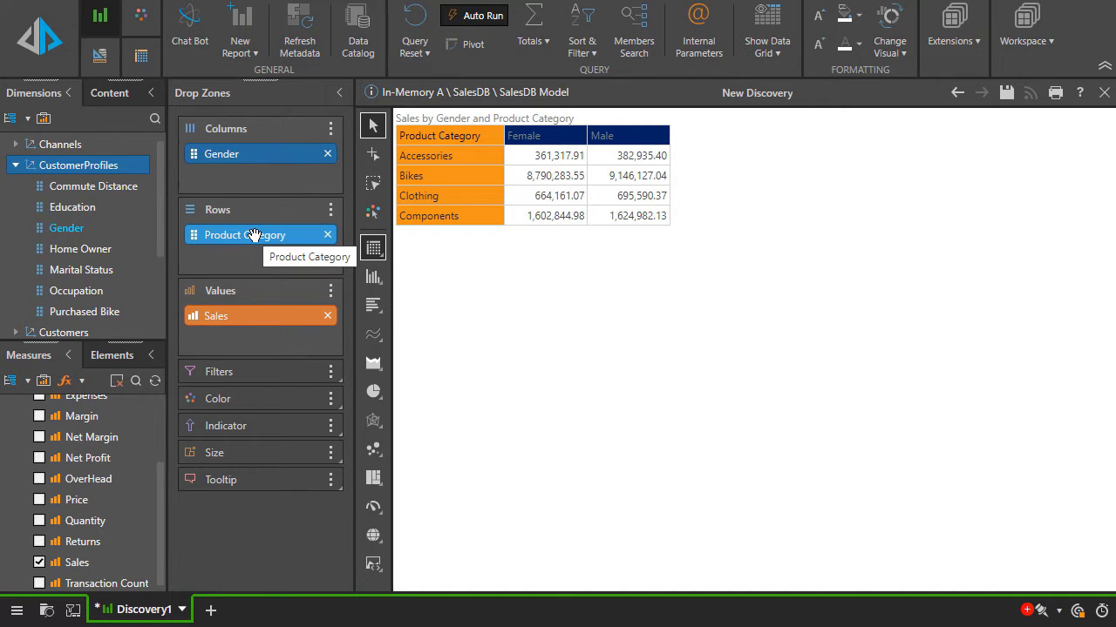
left_click_drag(253, 235, 223, 181)
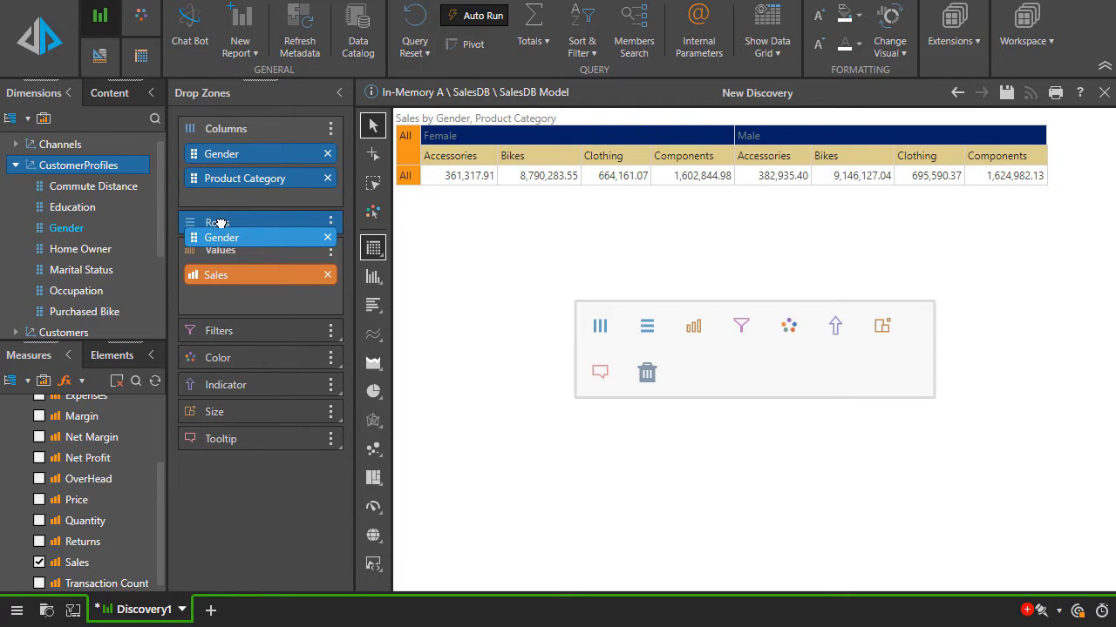
left_click_drag(219, 223, 219, 224)
right_click(480, 156)
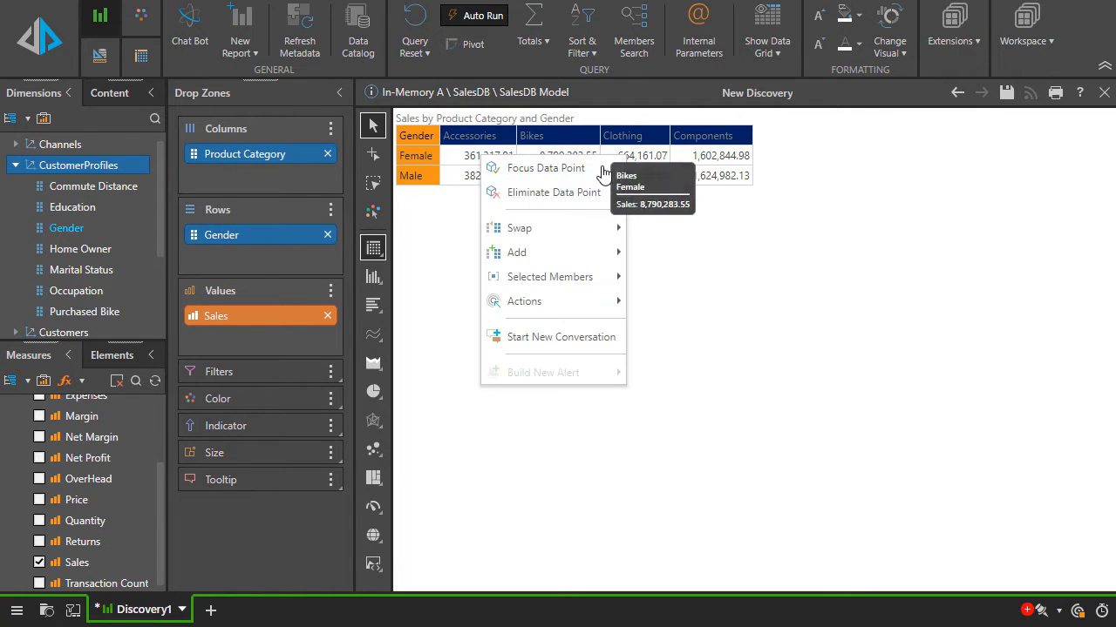
mouse_move(596, 262)
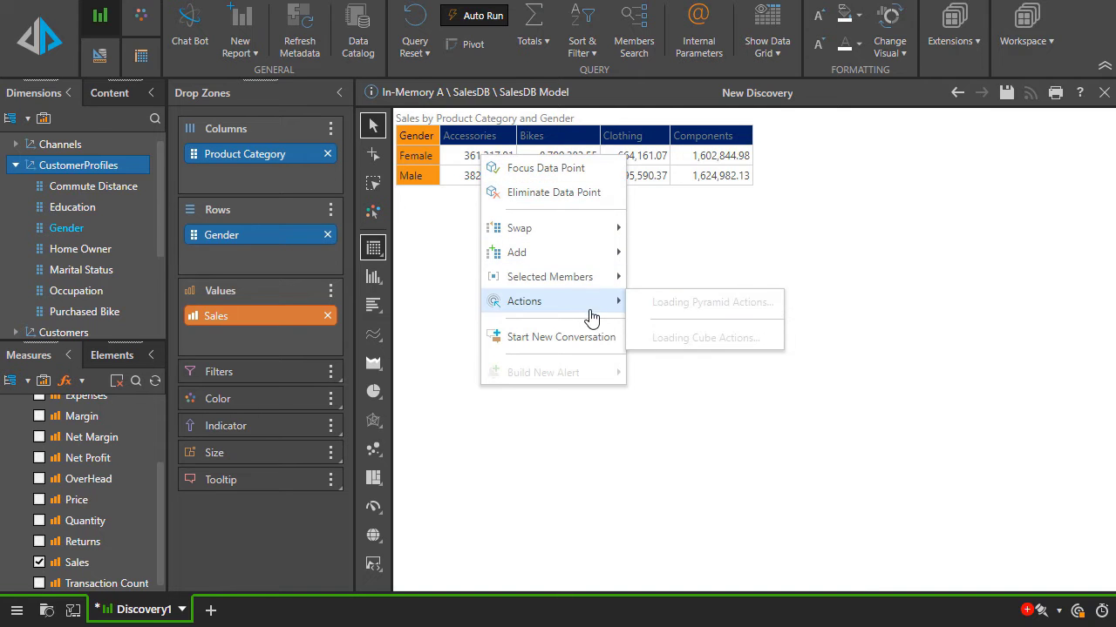
right_click(621, 141)
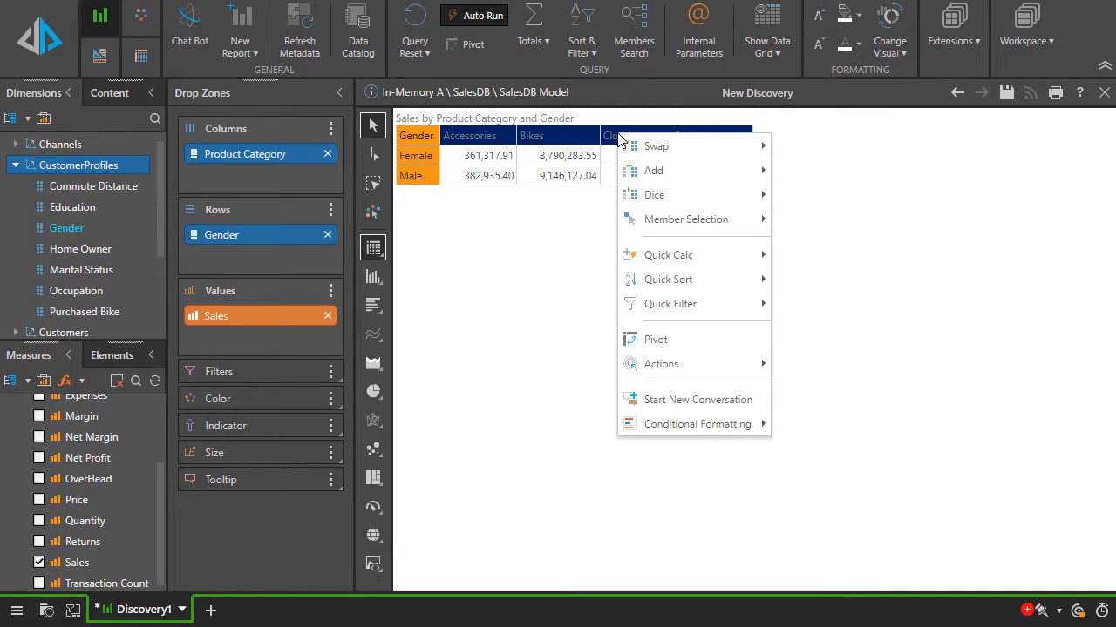
right_click(411, 148)
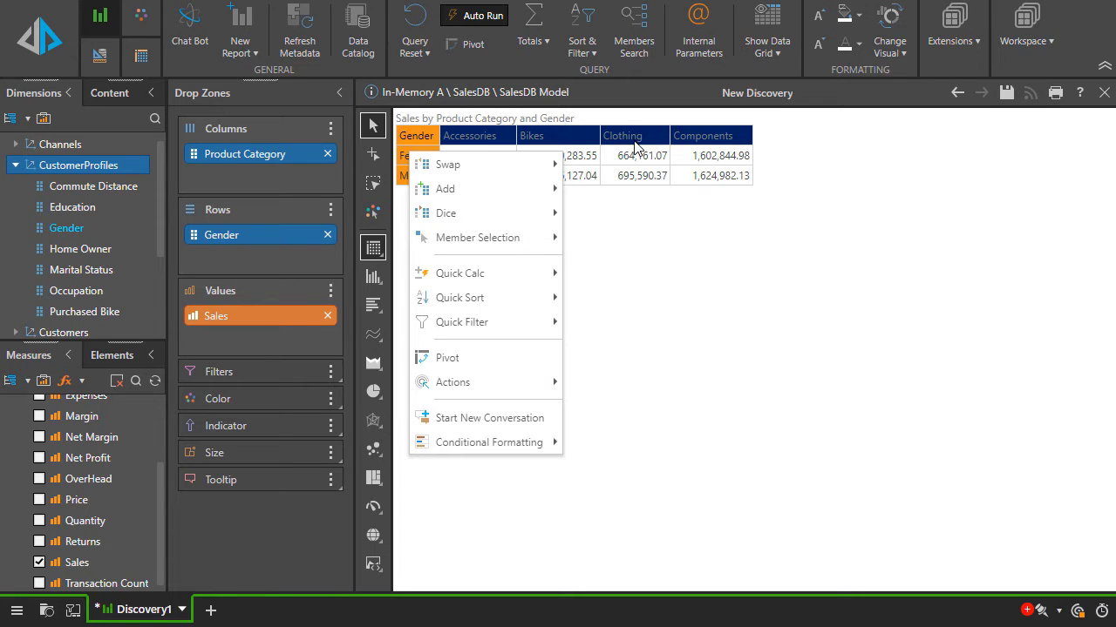
left_click(479, 365)
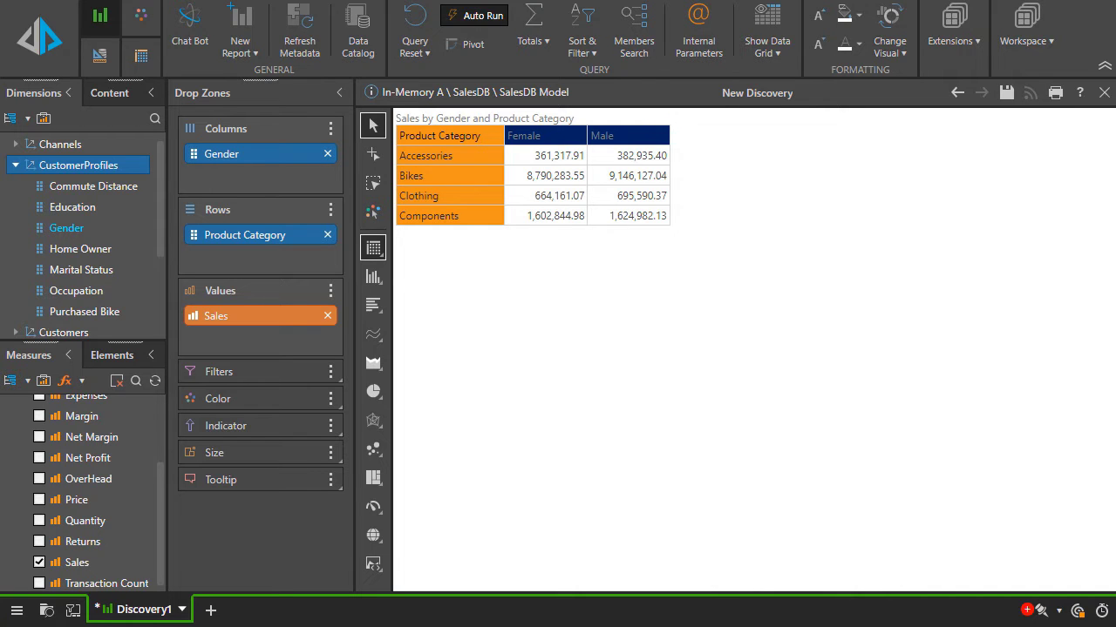
left_click(475, 50)
left_click(475, 50)
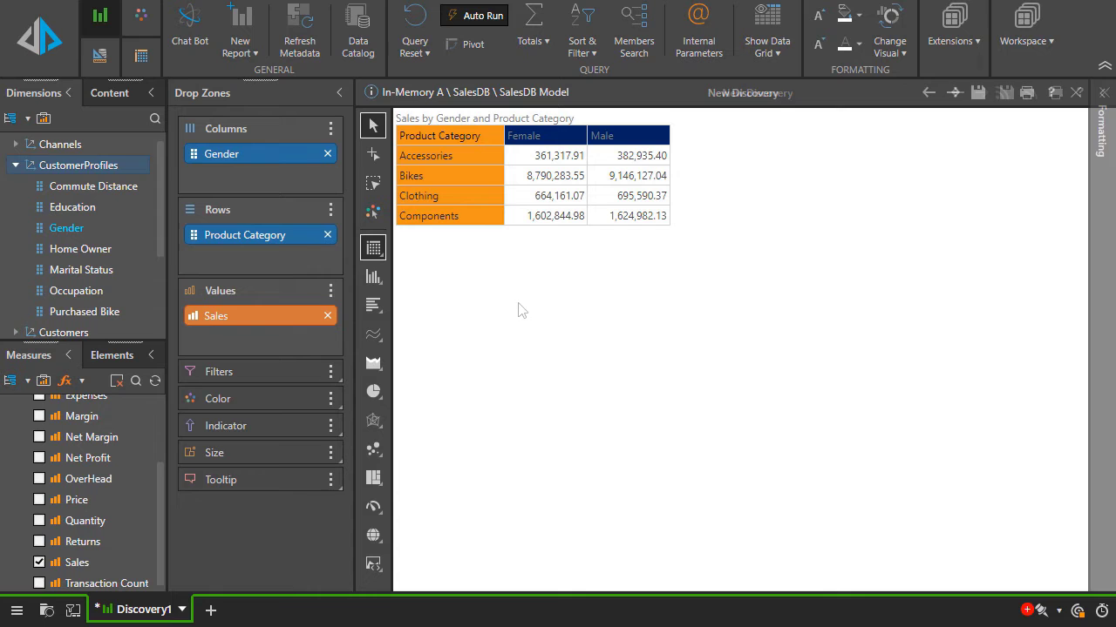
right_click(462, 158)
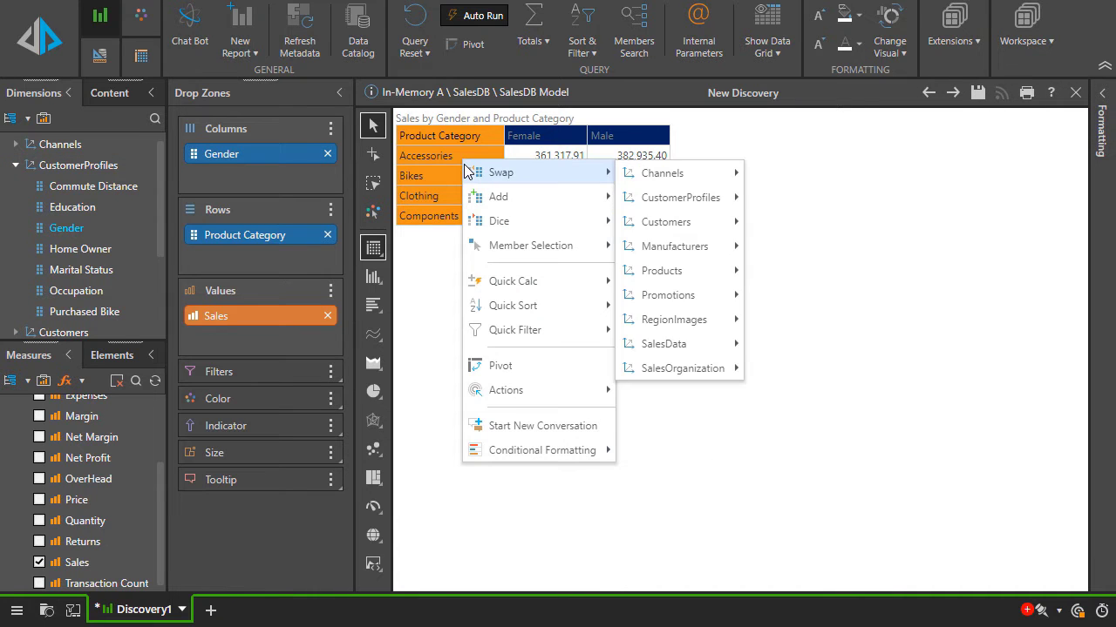
mouse_move(525, 209)
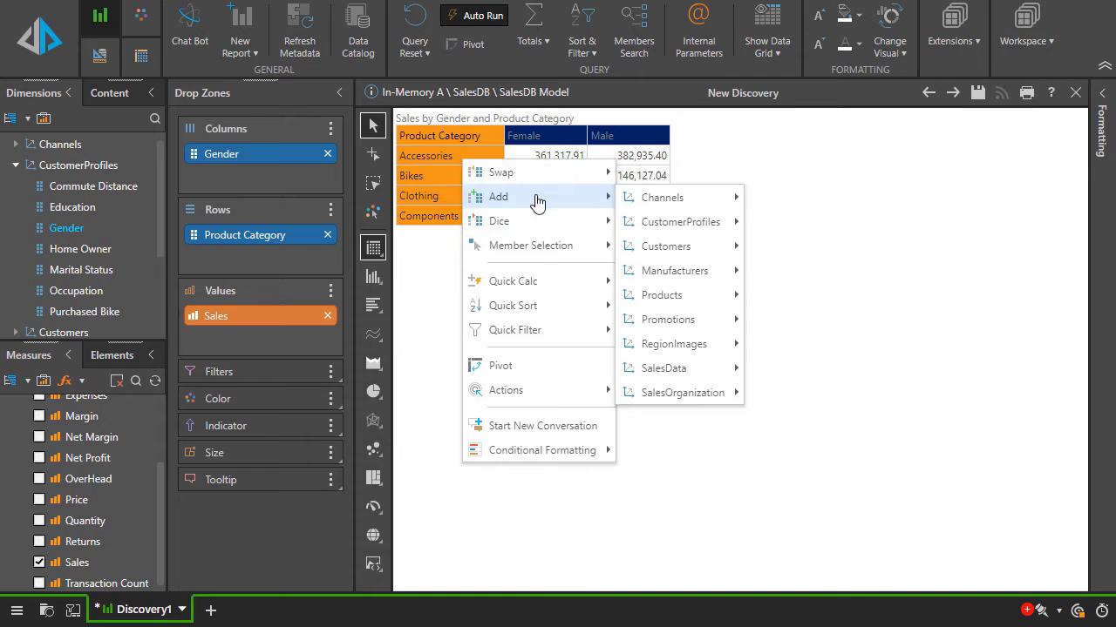
Swap the product category rows for Country from the Customers Hierarchy
mouse_move(538, 180)
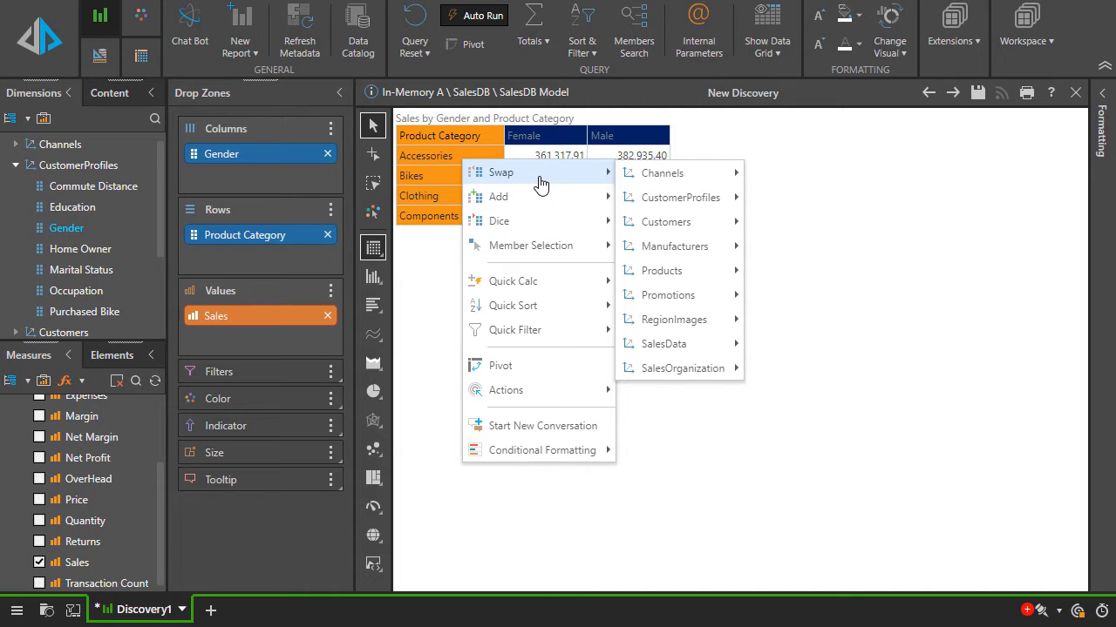
mouse_move(660, 202)
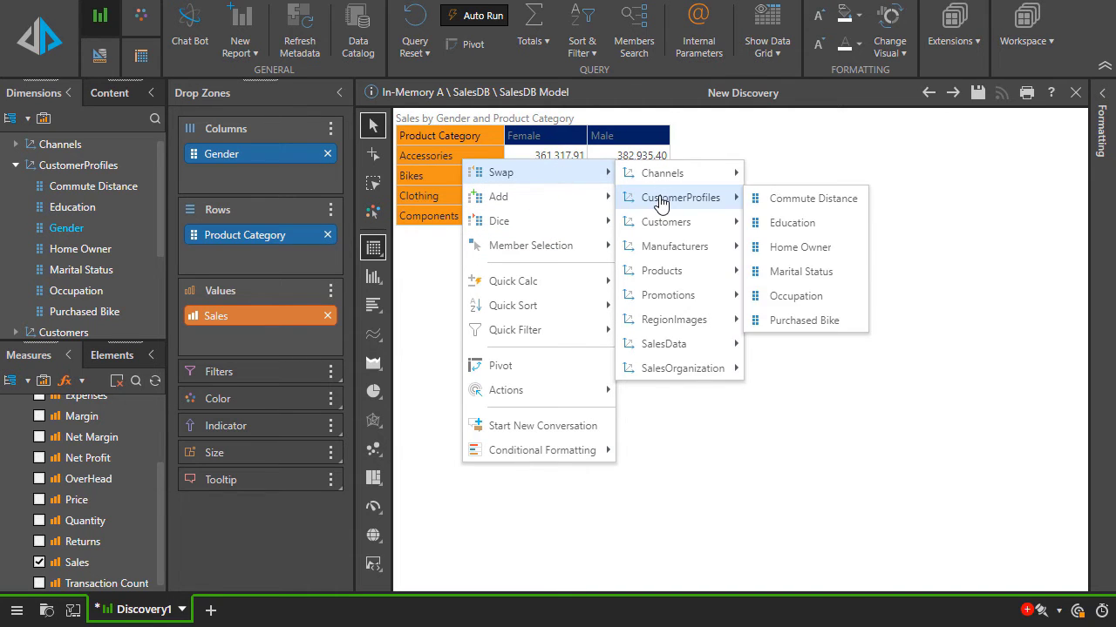
mouse_move(671, 223)
mouse_move(795, 231)
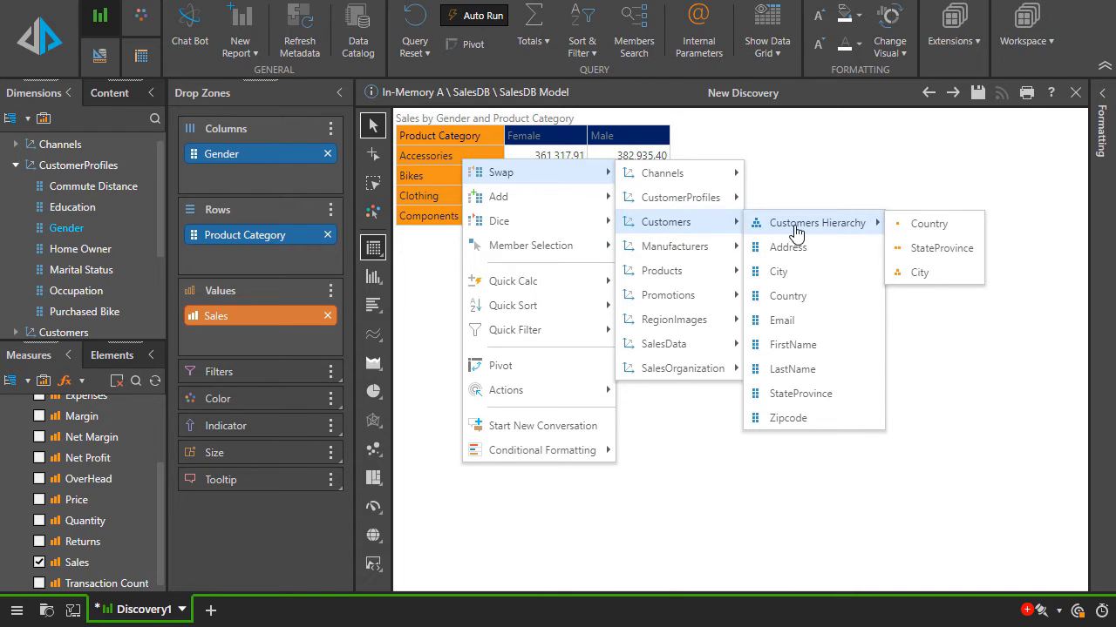
left_click(919, 228)
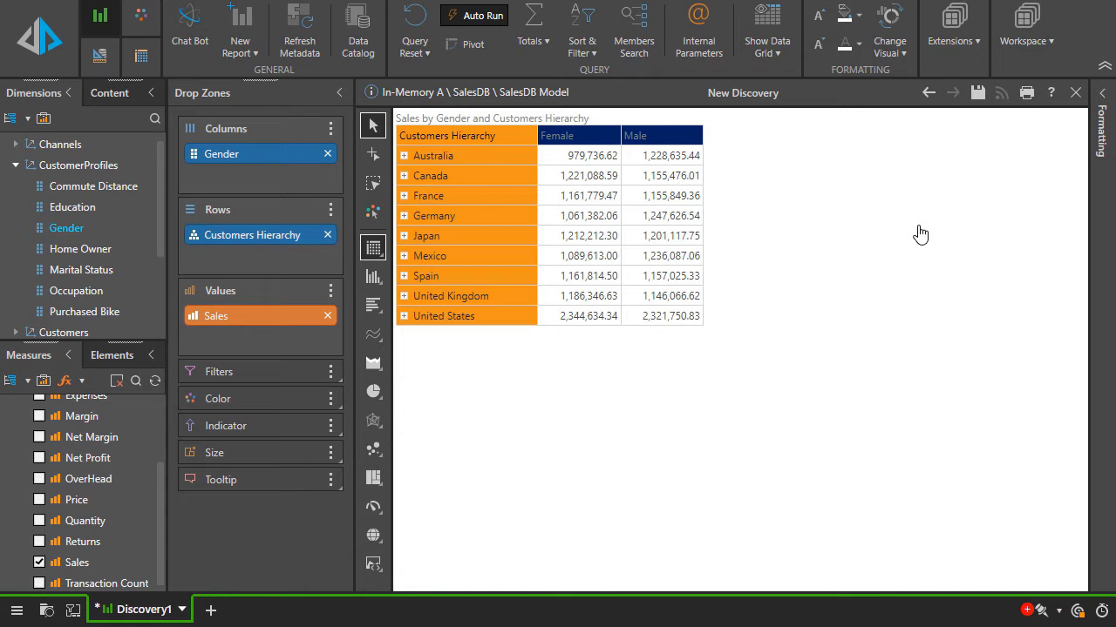
Expand Canada, Alberta, Australia and its states, then collapse Alberta, Canada and Australia
left_click(404, 176)
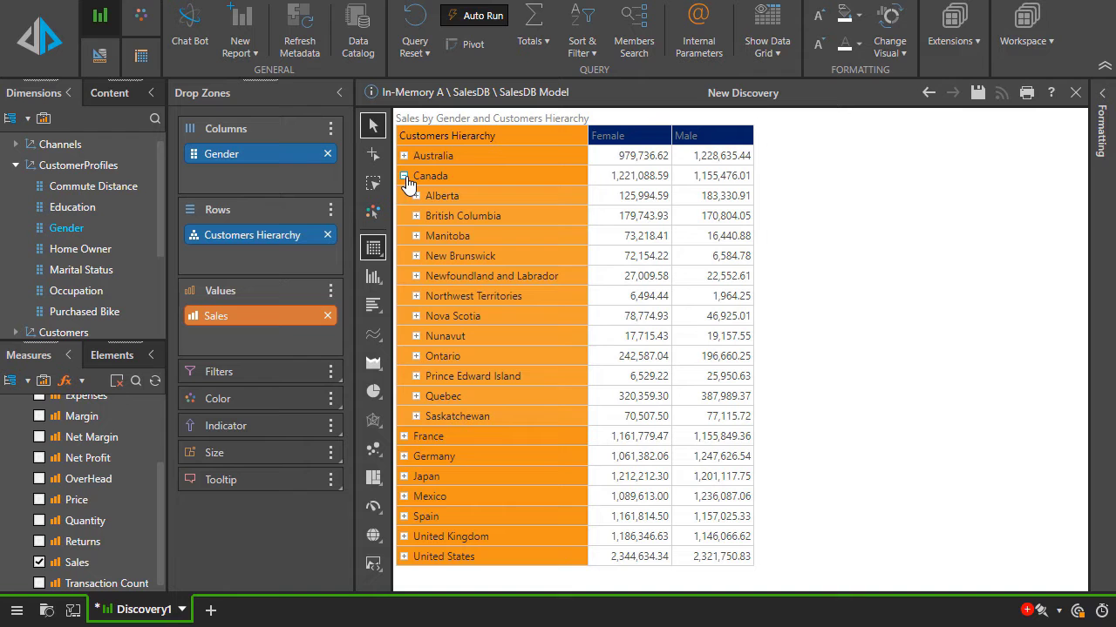
left_click(416, 197)
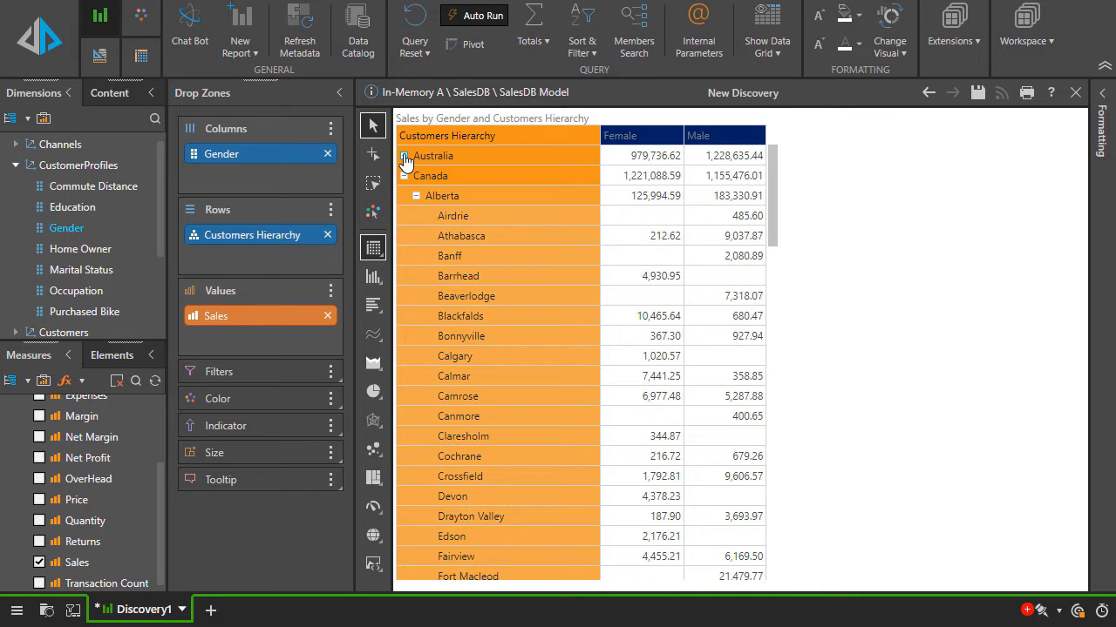
left_click(403, 156)
left_click(416, 176)
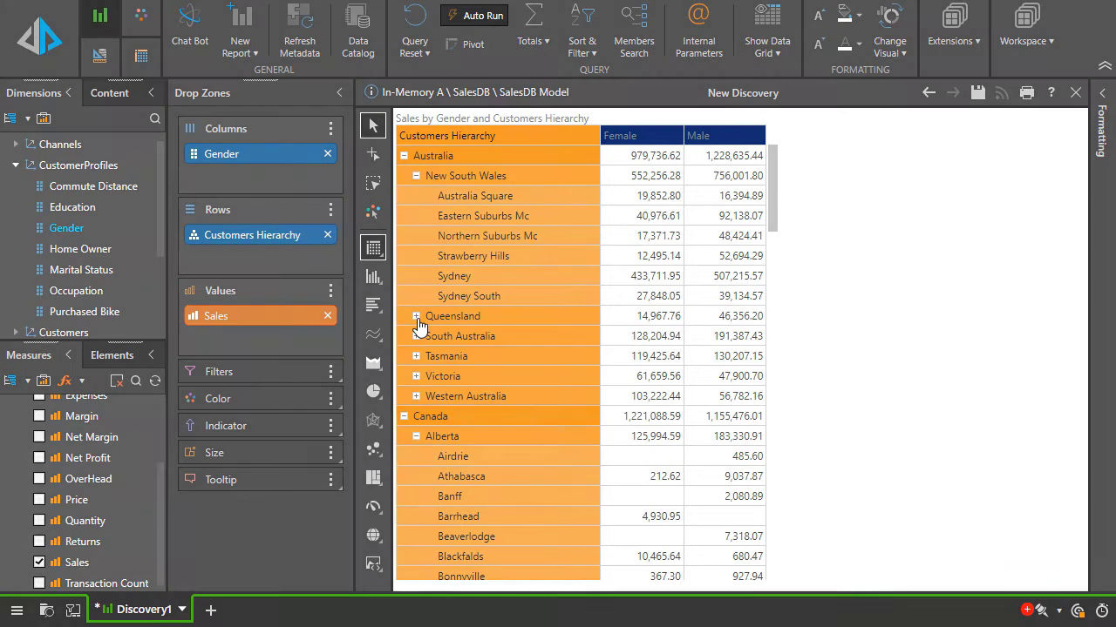
left_click(416, 316)
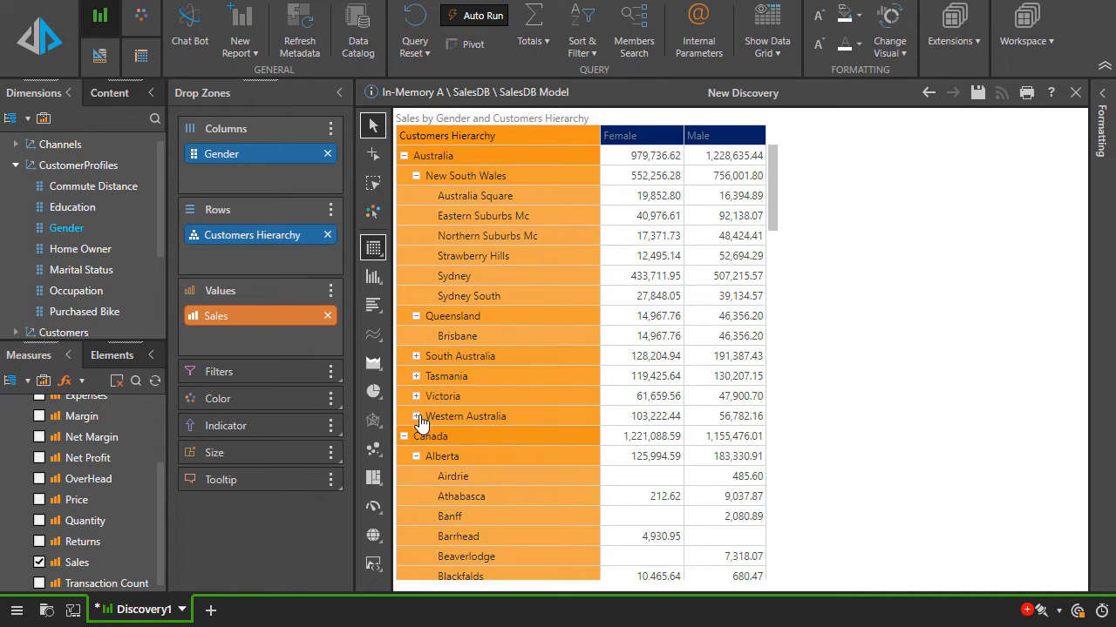
left_click(416, 416)
left_click(415, 477)
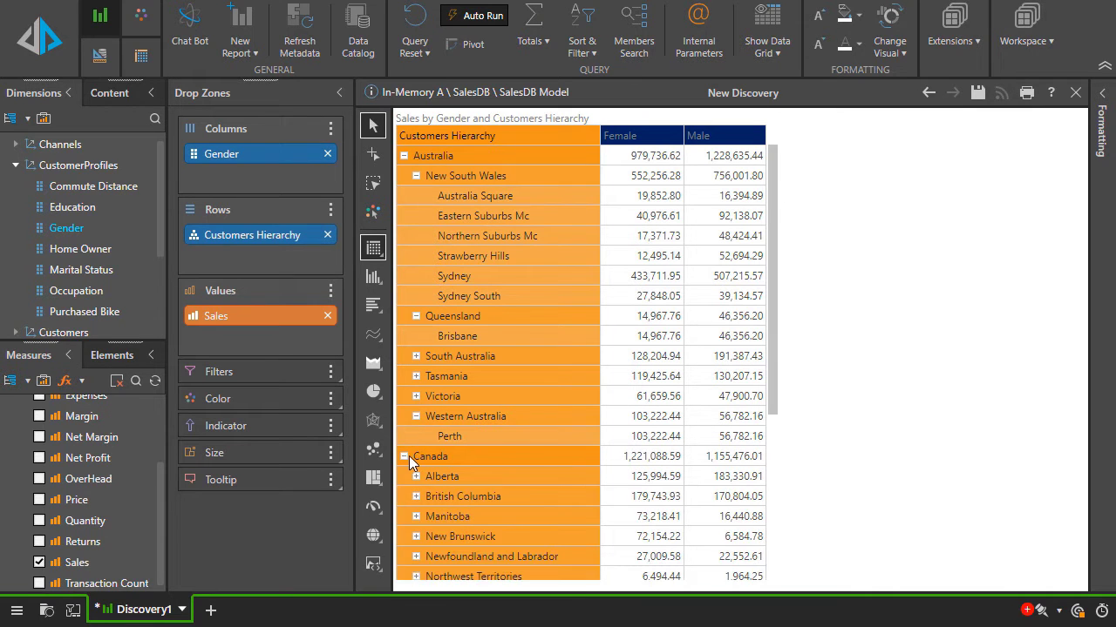
left_click(404, 456)
left_click(403, 156)
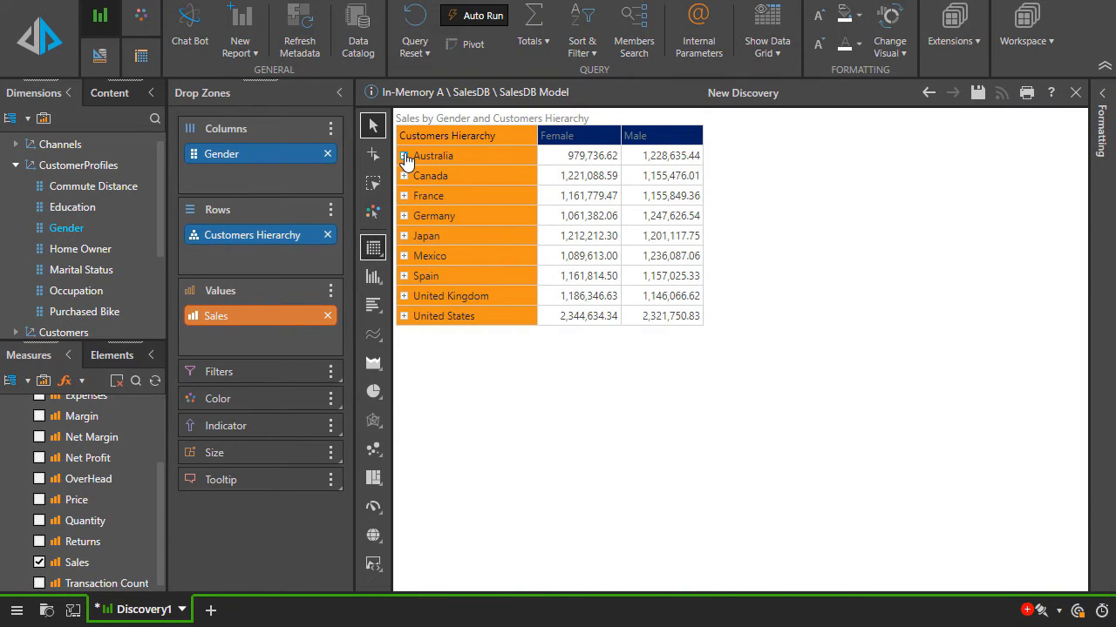
Drill into Australia and New South Wales, then drill up from Australia Square
double_click(513, 153)
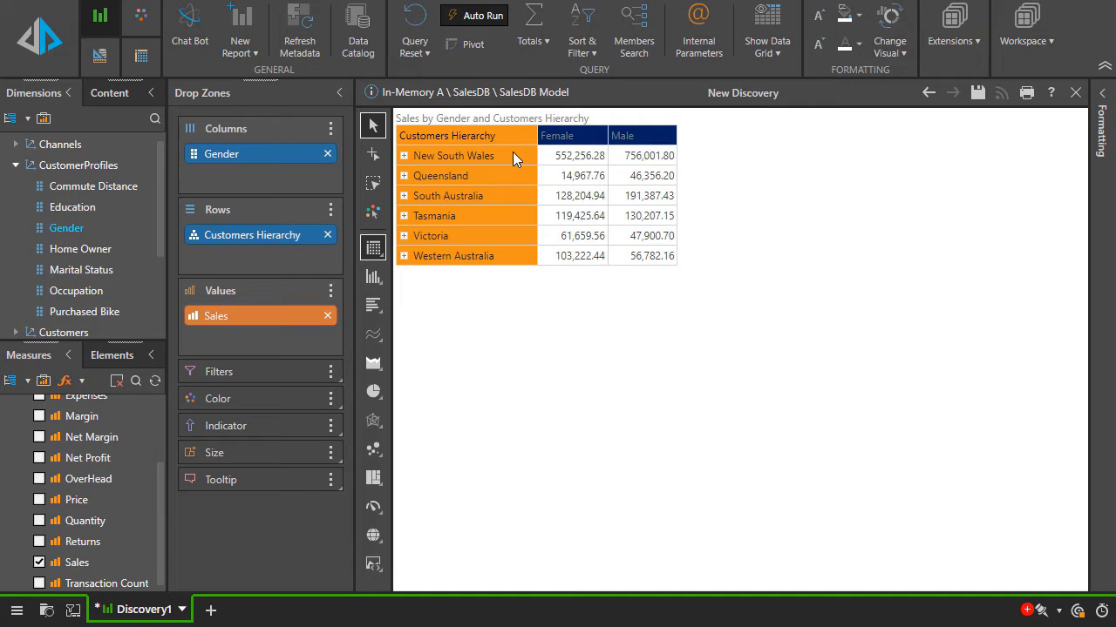
double_click(513, 156)
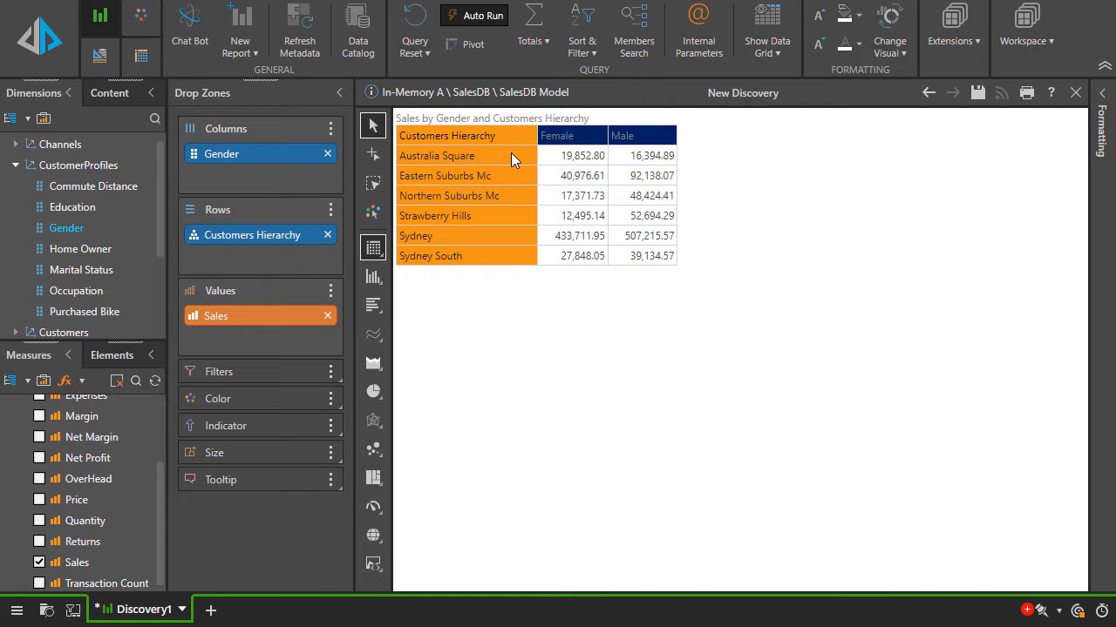
right_click(488, 158)
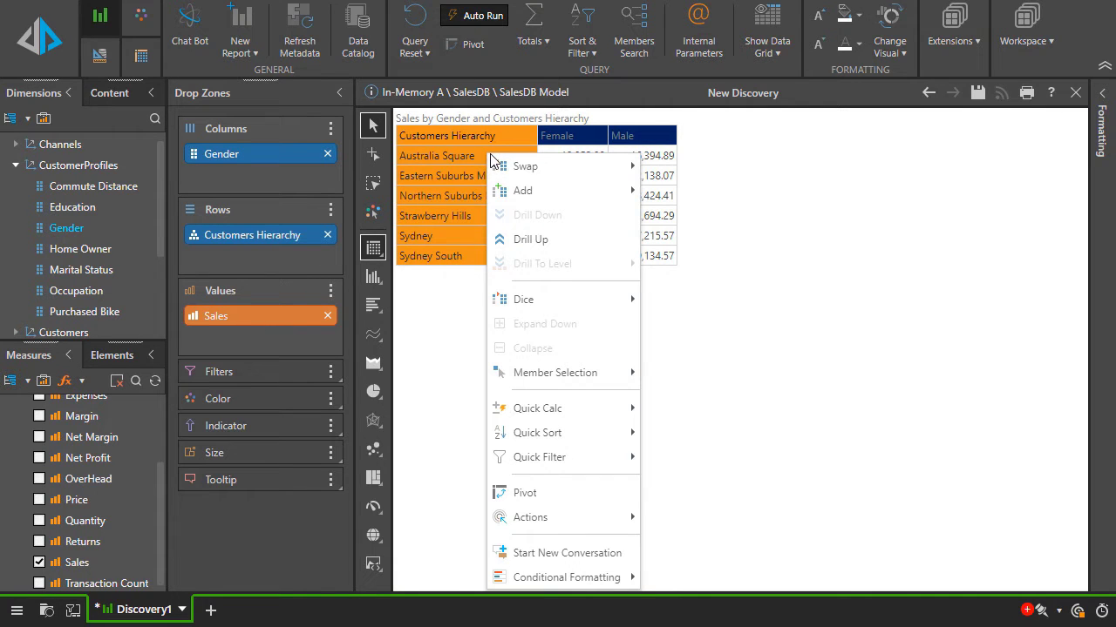
left_click(540, 240)
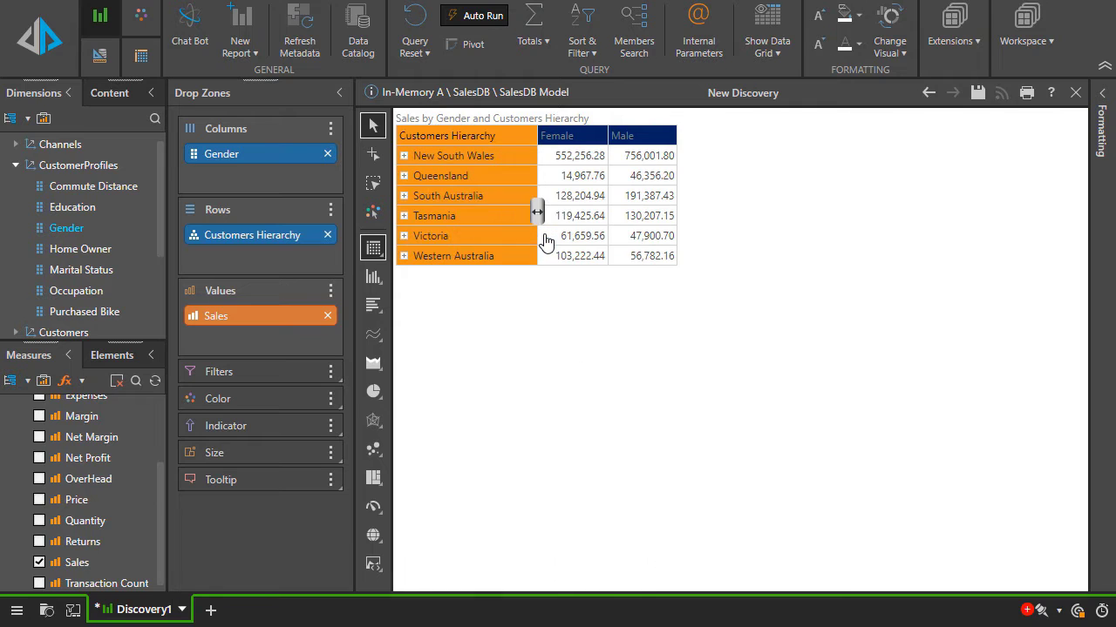
Step back through drill levels to the country-level grid
left_click(930, 93)
left_click(929, 94)
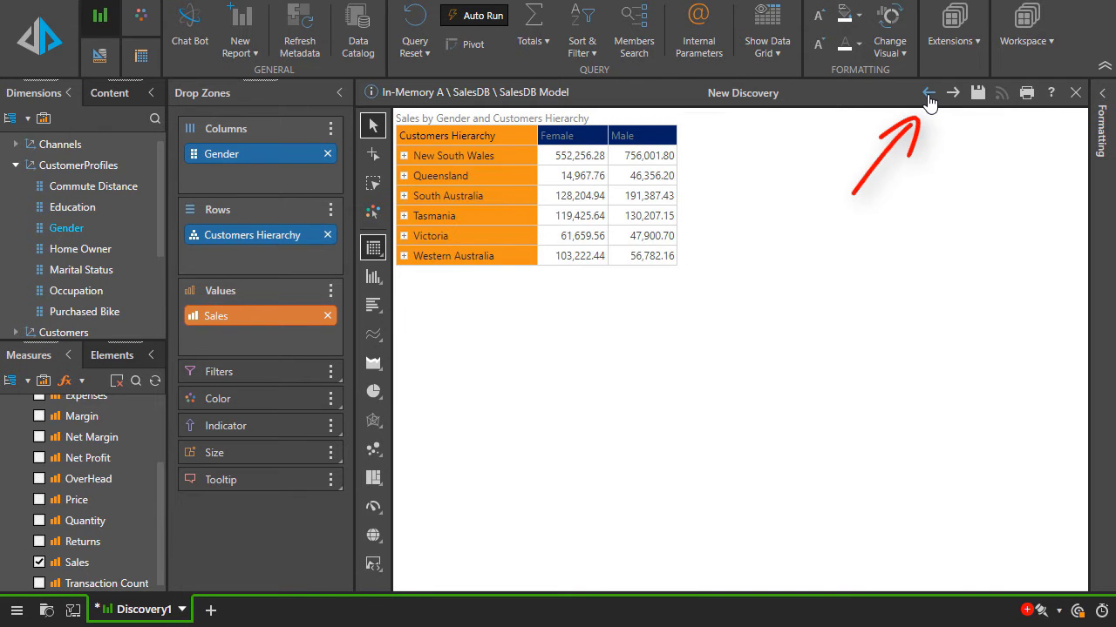
left_click(929, 93)
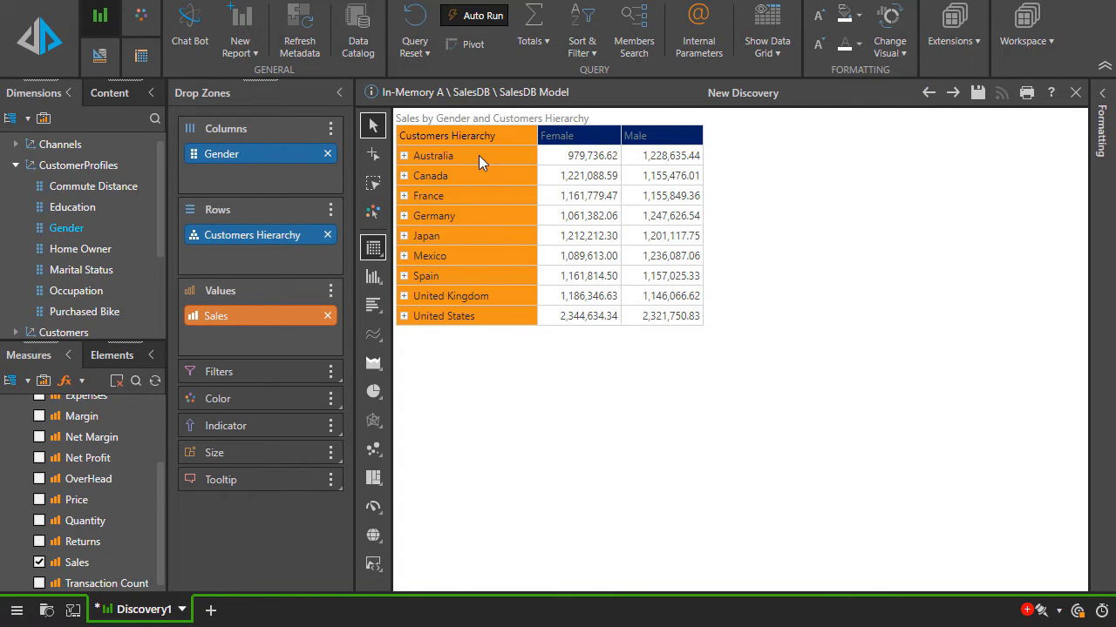
Add Promotion Category beneath each country row
right_click(479, 155)
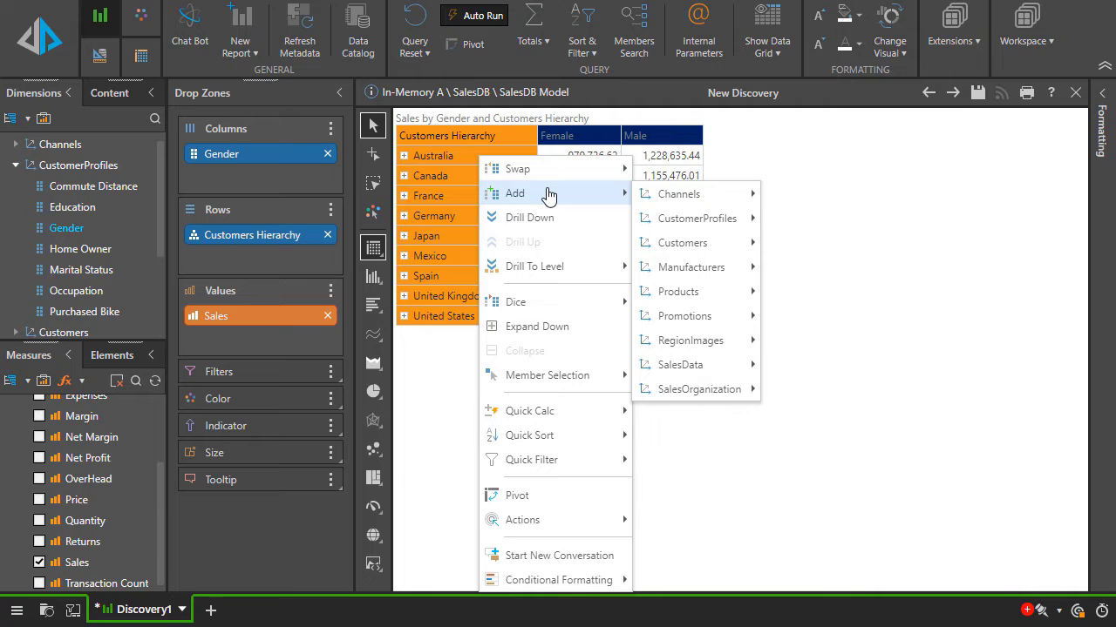
mouse_move(667, 317)
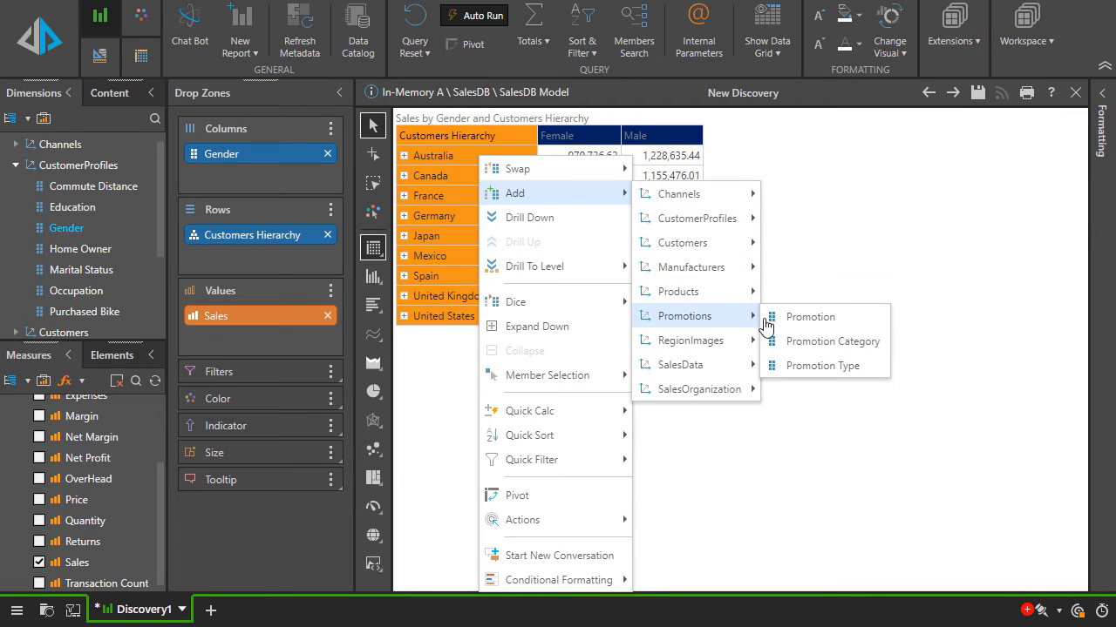
left_click(797, 342)
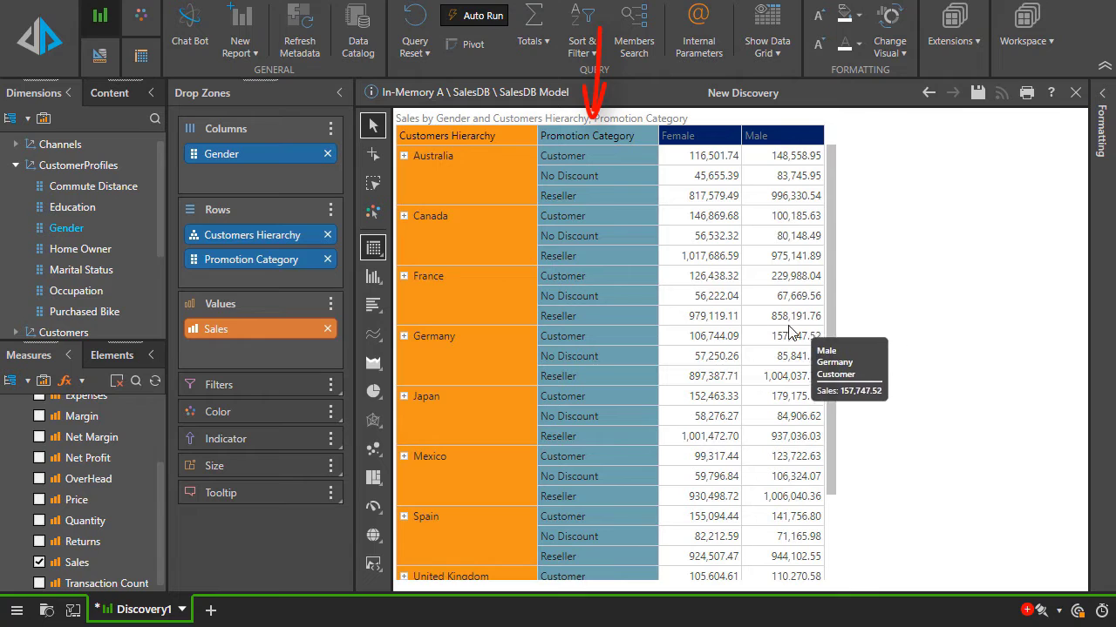
Dice the Reseller rows by Manufacturer
right_click(601, 195)
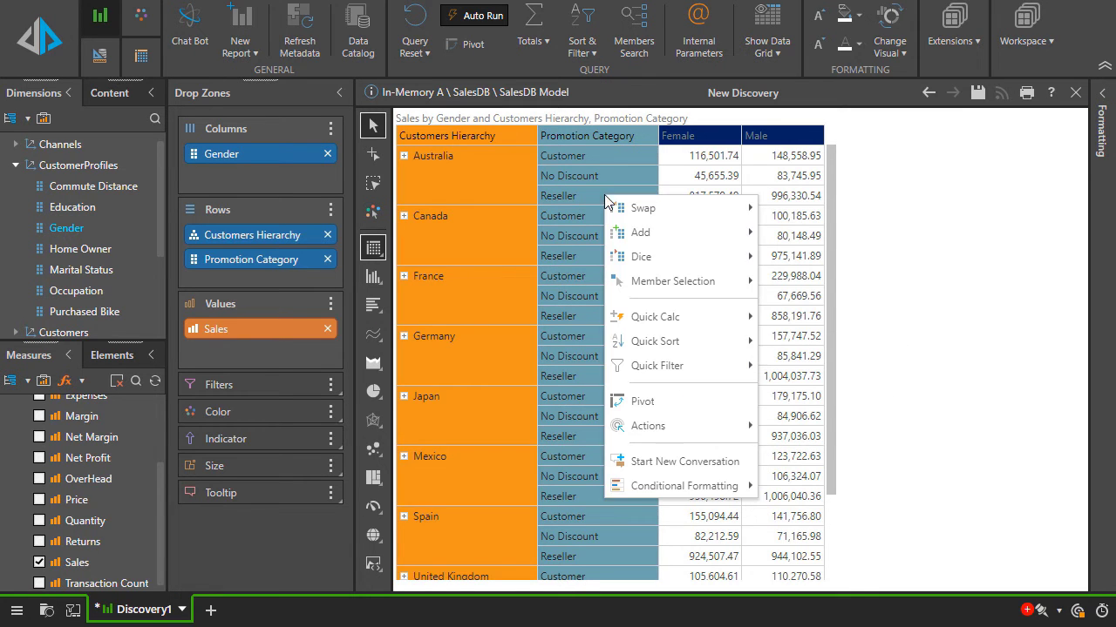
mouse_move(679, 264)
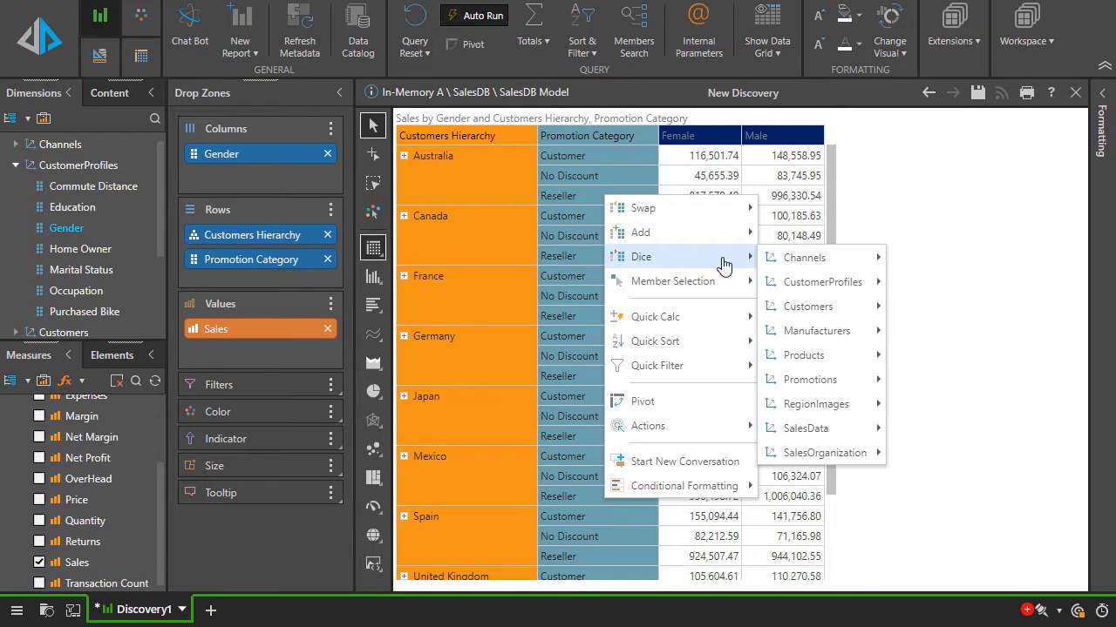
mouse_move(834, 354)
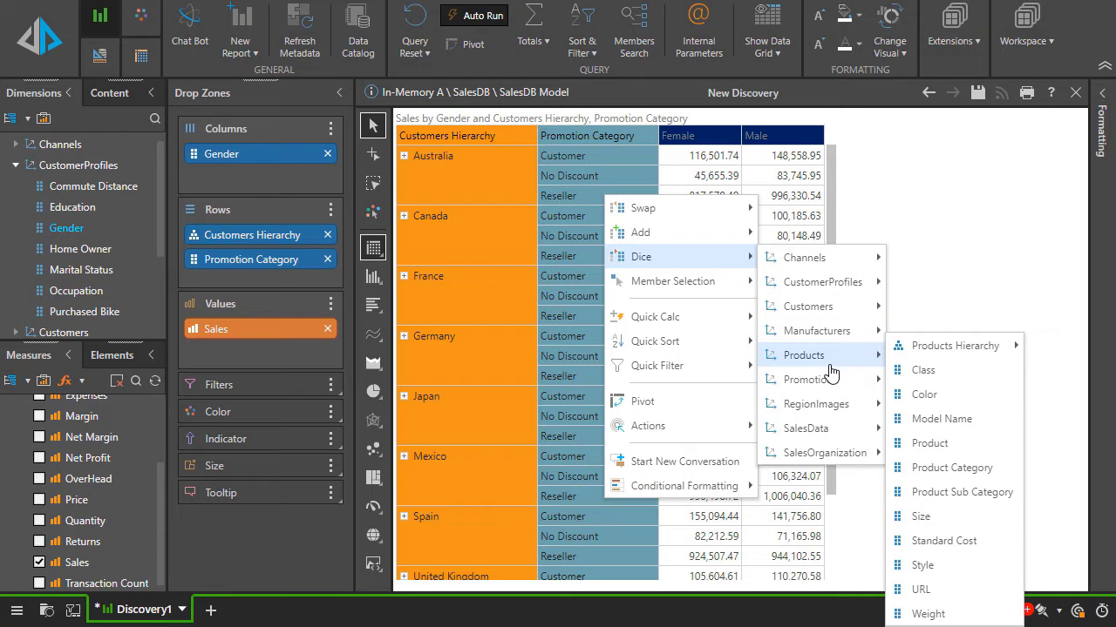
mouse_move(836, 331)
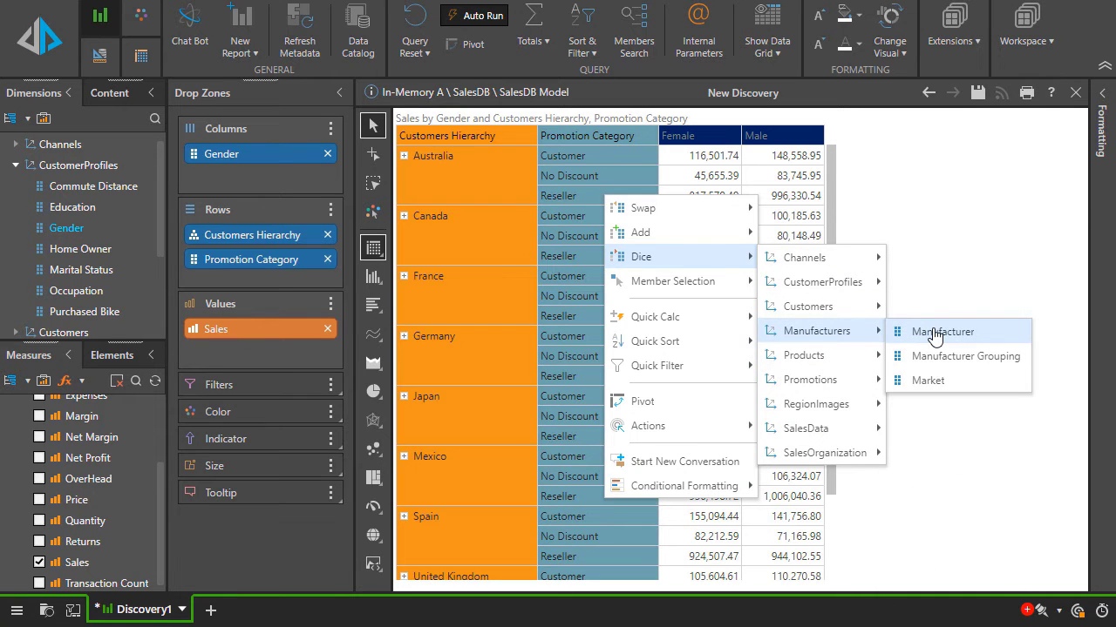
left_click(935, 335)
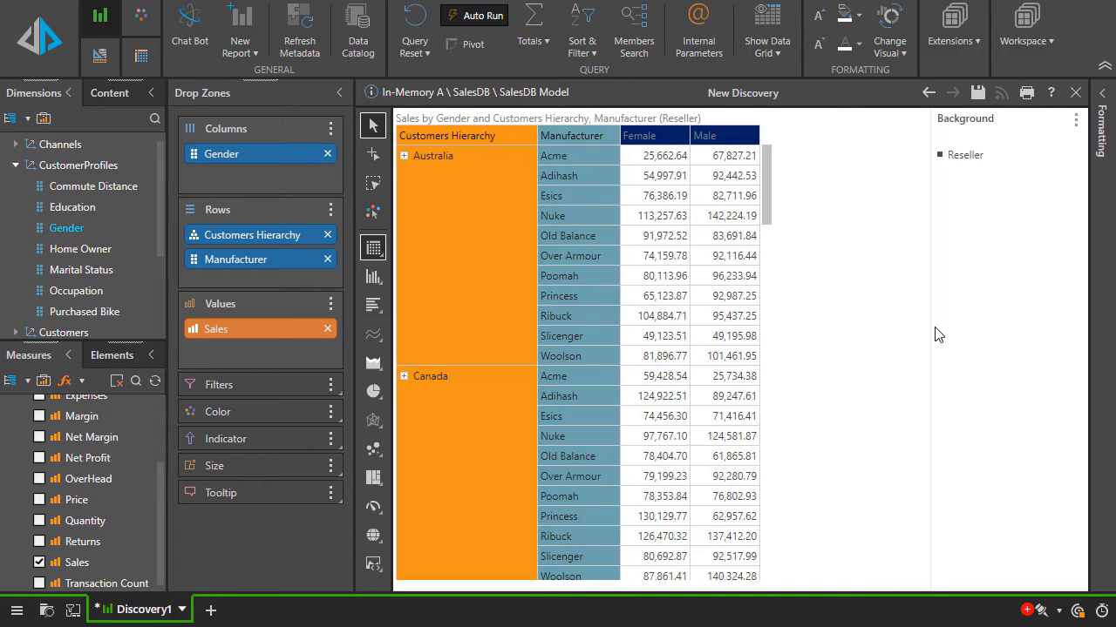
Filter the grid to the top 5 rows by Female sales
right_click(651, 138)
mouse_move(723, 307)
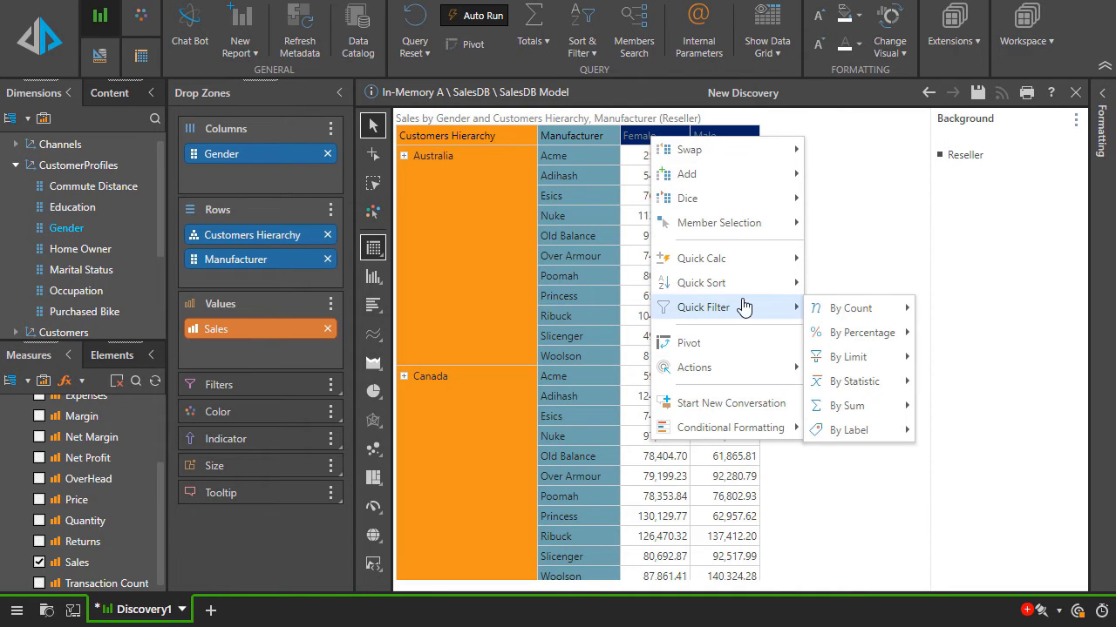
mouse_move(850, 308)
left_click(954, 311)
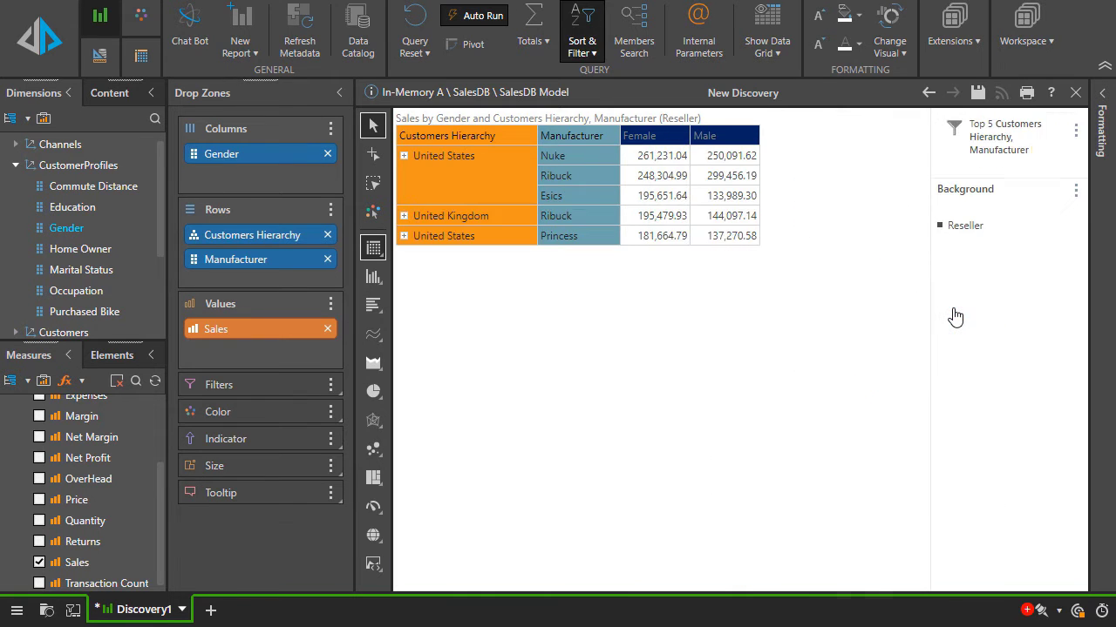
Sort the rows ascending by Female sales and add Grand Totals
right_click(650, 137)
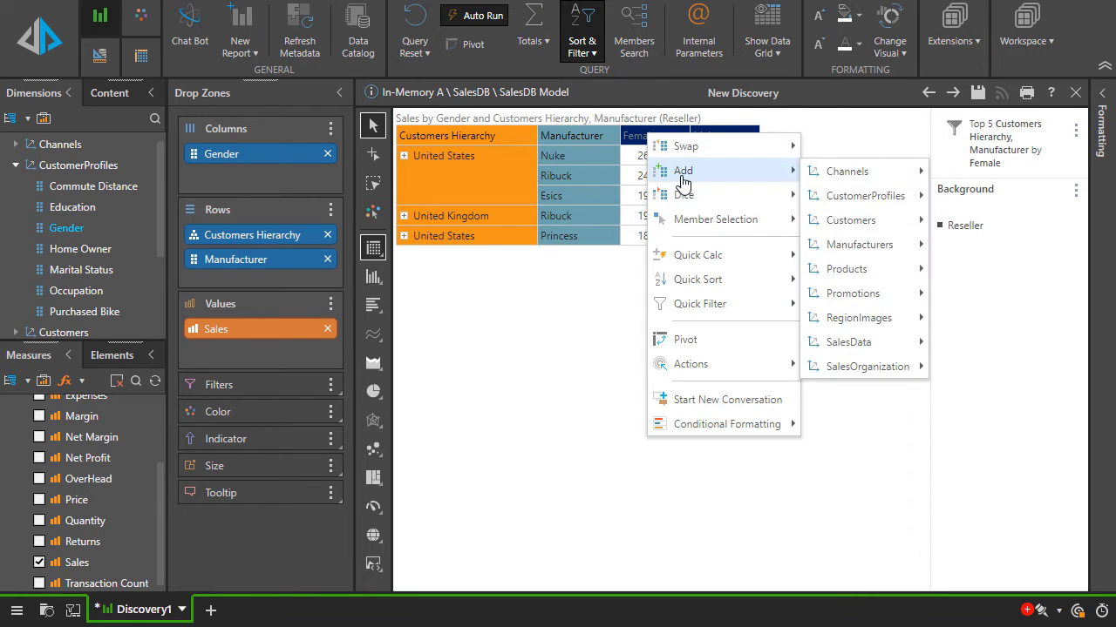
mouse_move(710, 281)
left_click(858, 284)
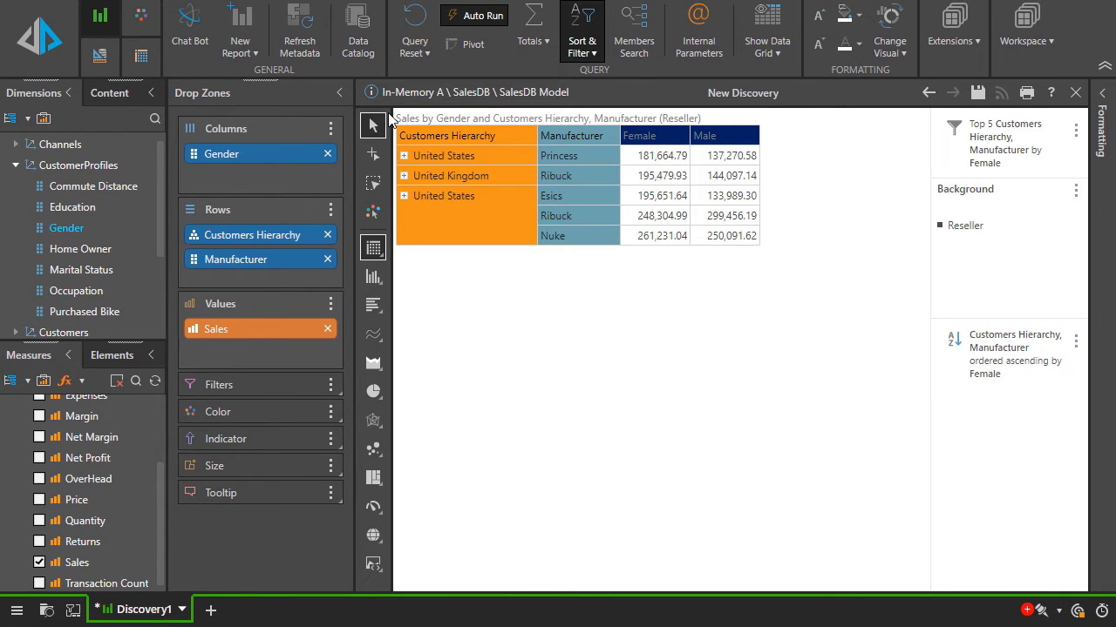
left_click(532, 19)
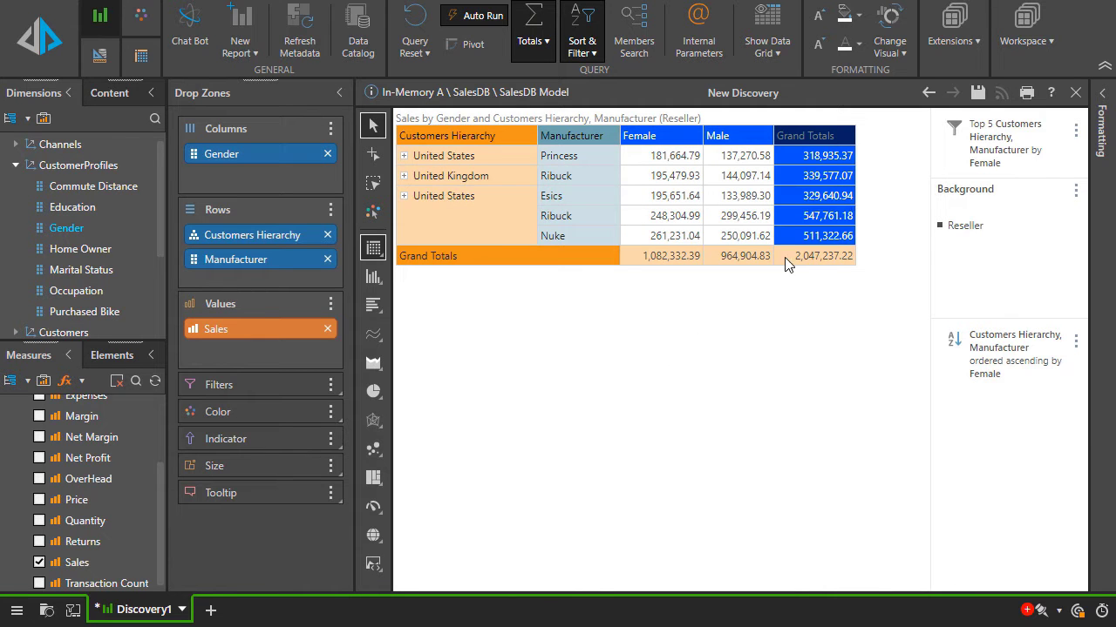
Save the discovery with the name 'Sales Grid'
left_click(978, 92)
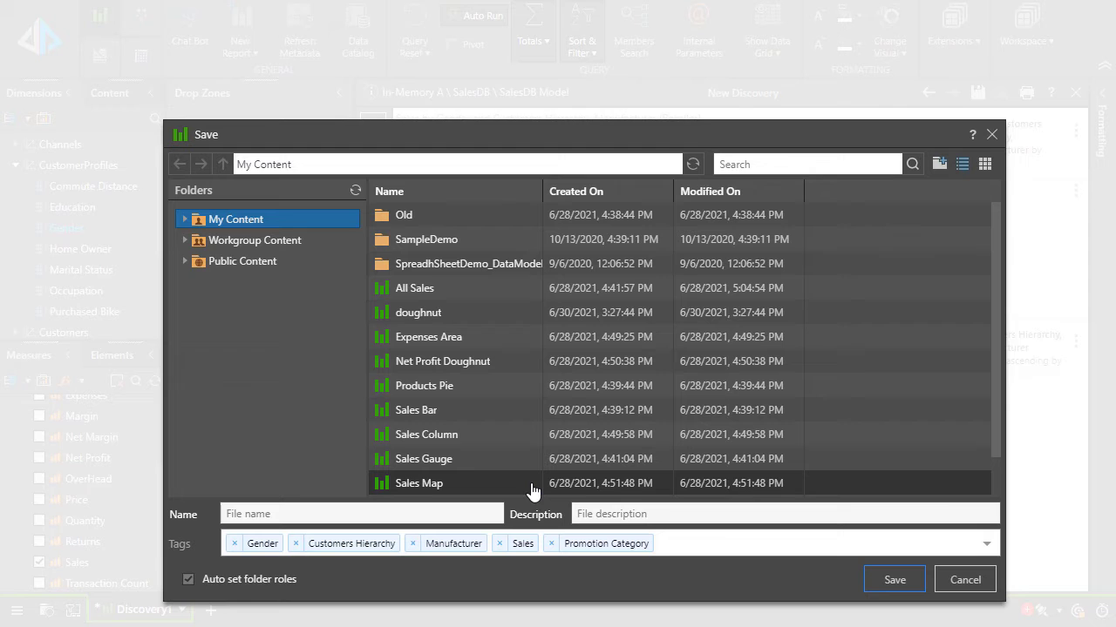
type("Sales Grid")
key("Return")
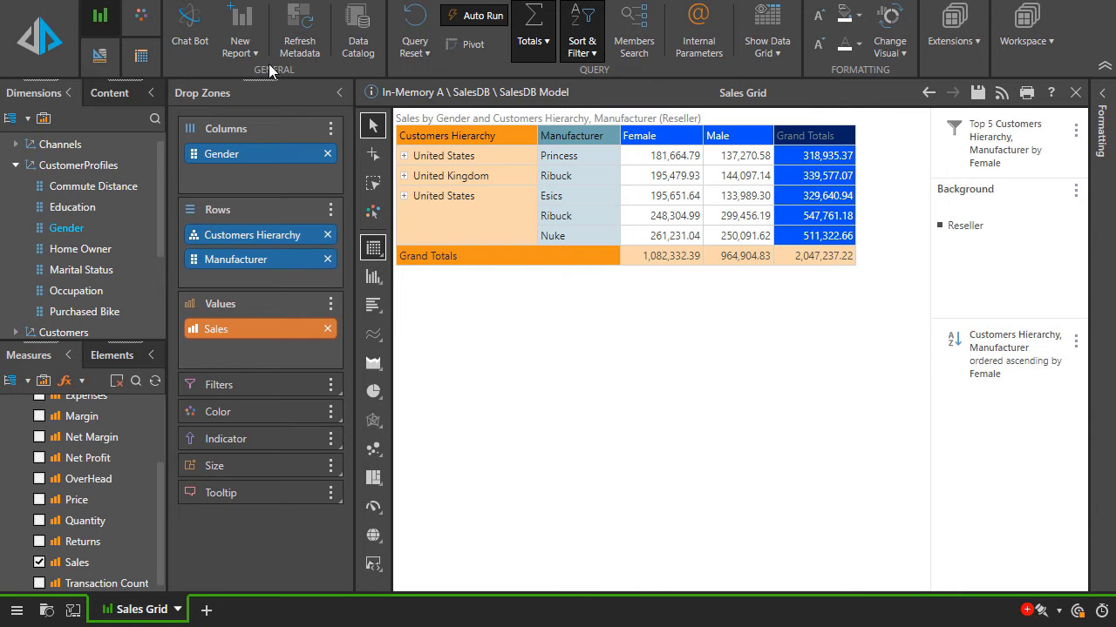
Start a new report charted by Date full month name
left_click(243, 19)
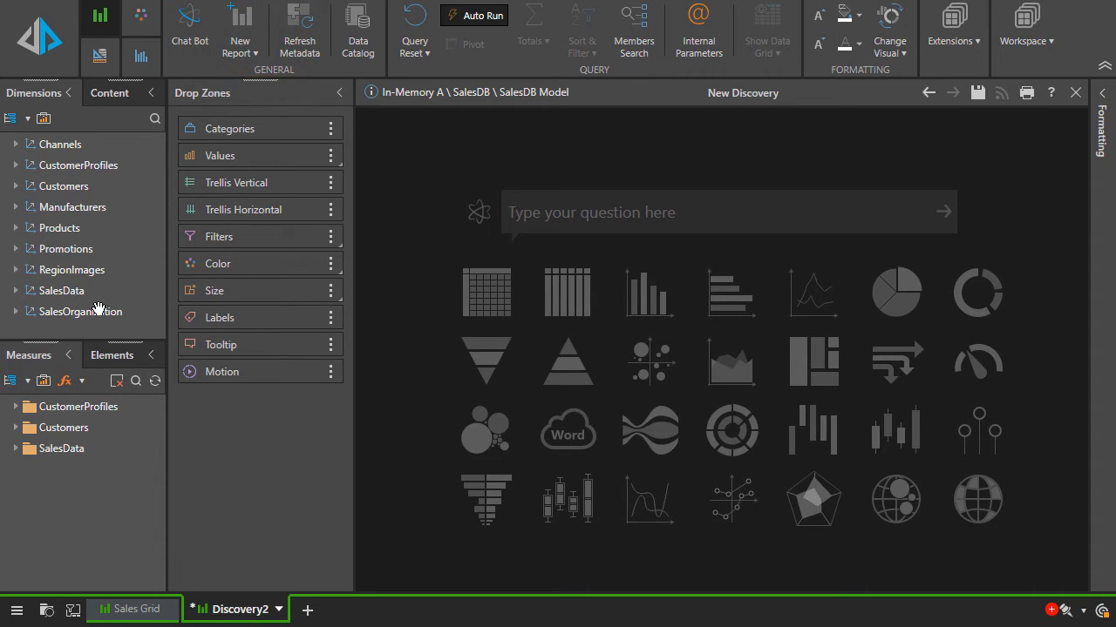
left_click(74, 249)
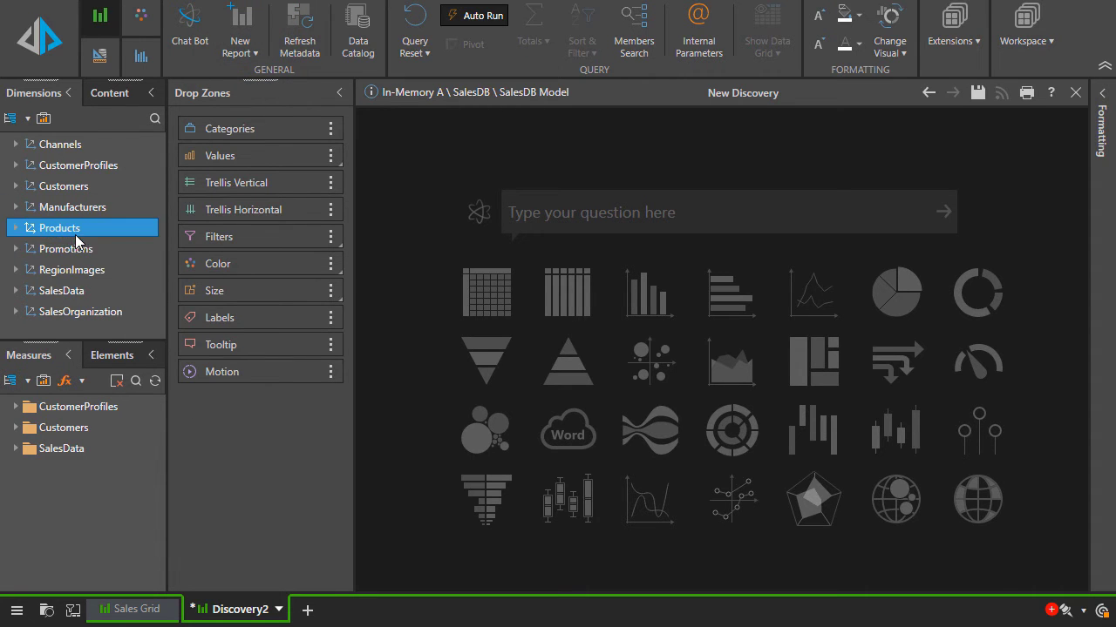
double_click(61, 290)
scroll(84, 253, "down", 3)
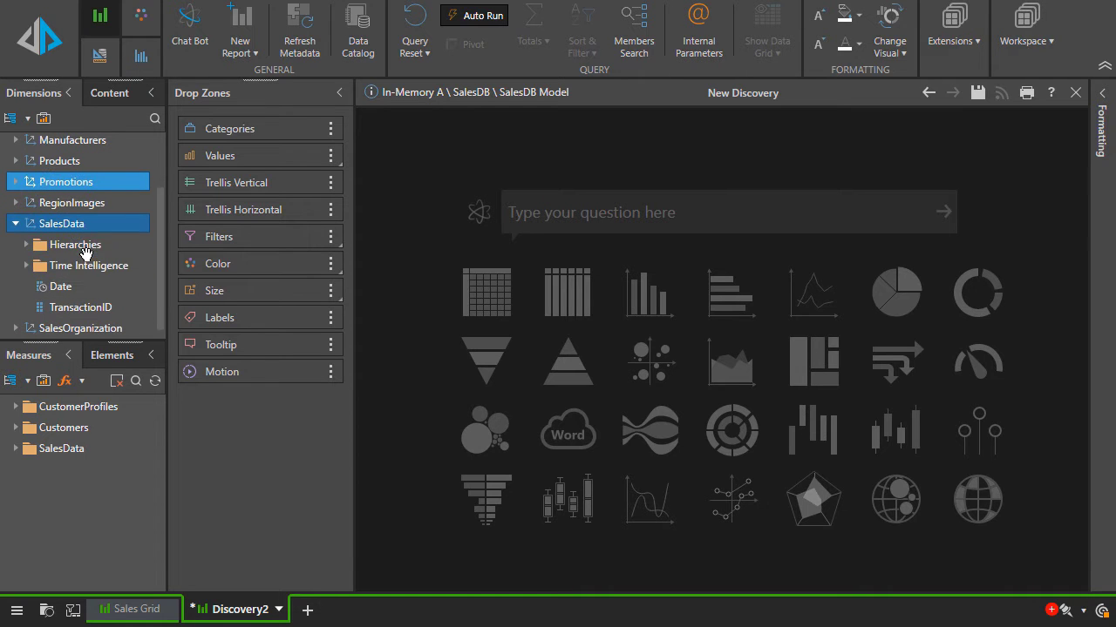
double_click(87, 261)
scroll(90, 227, "down", 2)
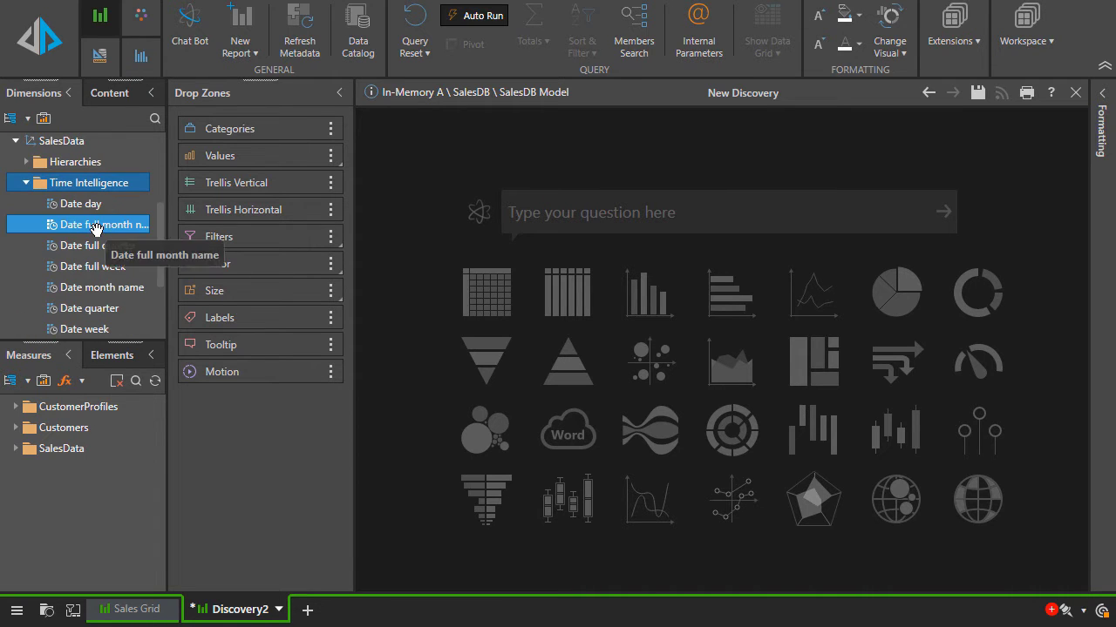
left_click_drag(96, 232, 633, 299)
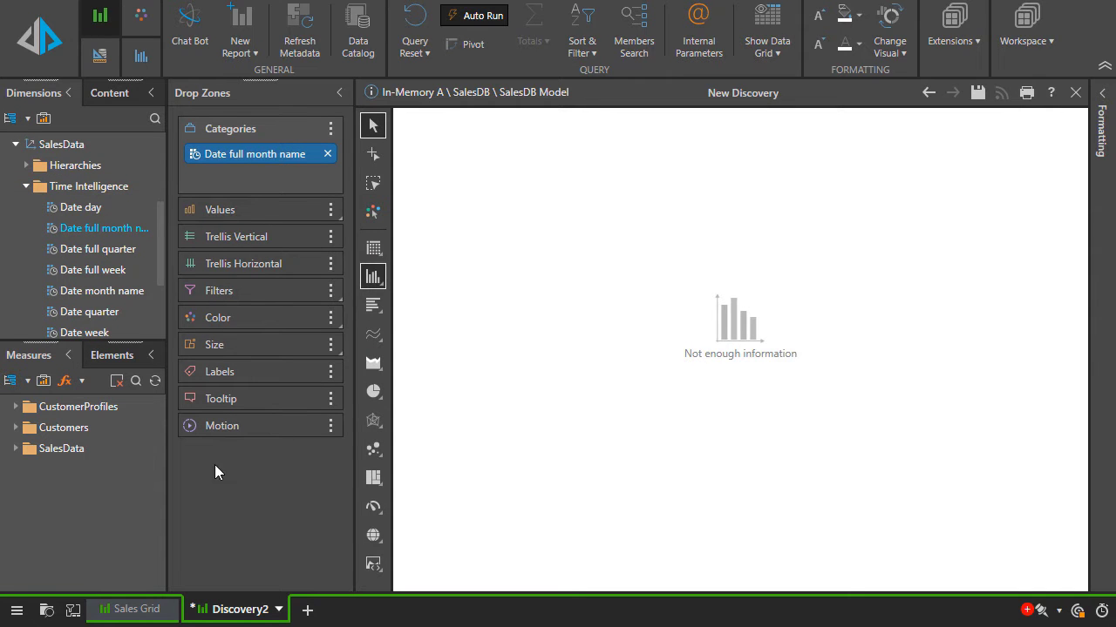
Add the Expenses and Quantity measures as chart values
double_click(59, 451)
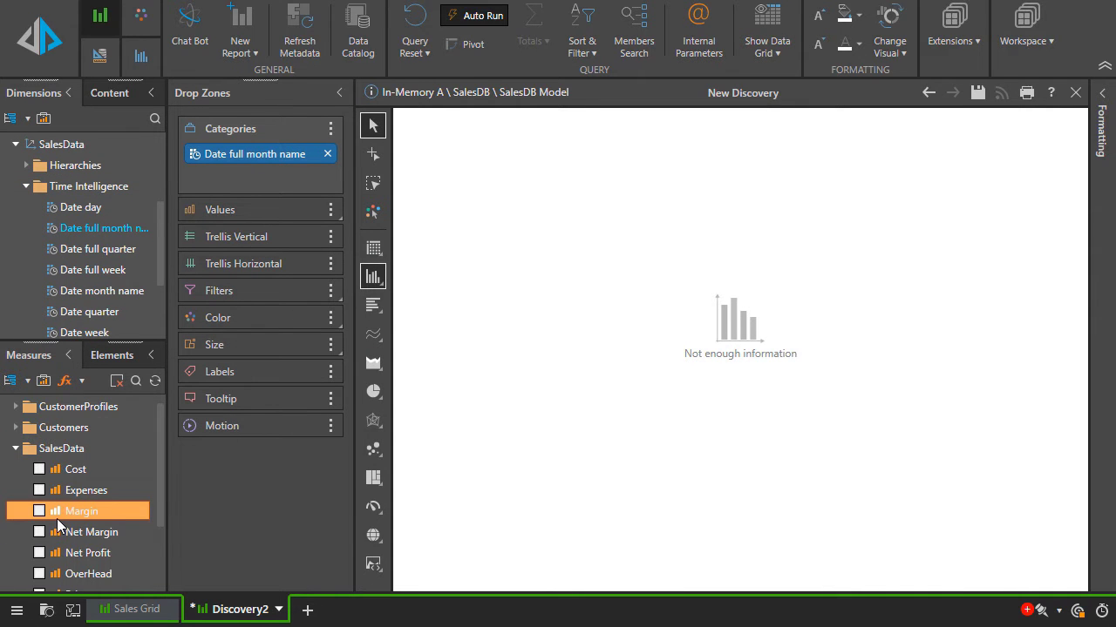
scroll(57, 519, "down", 2)
scroll(48, 501, "up", 2)
left_click(40, 490)
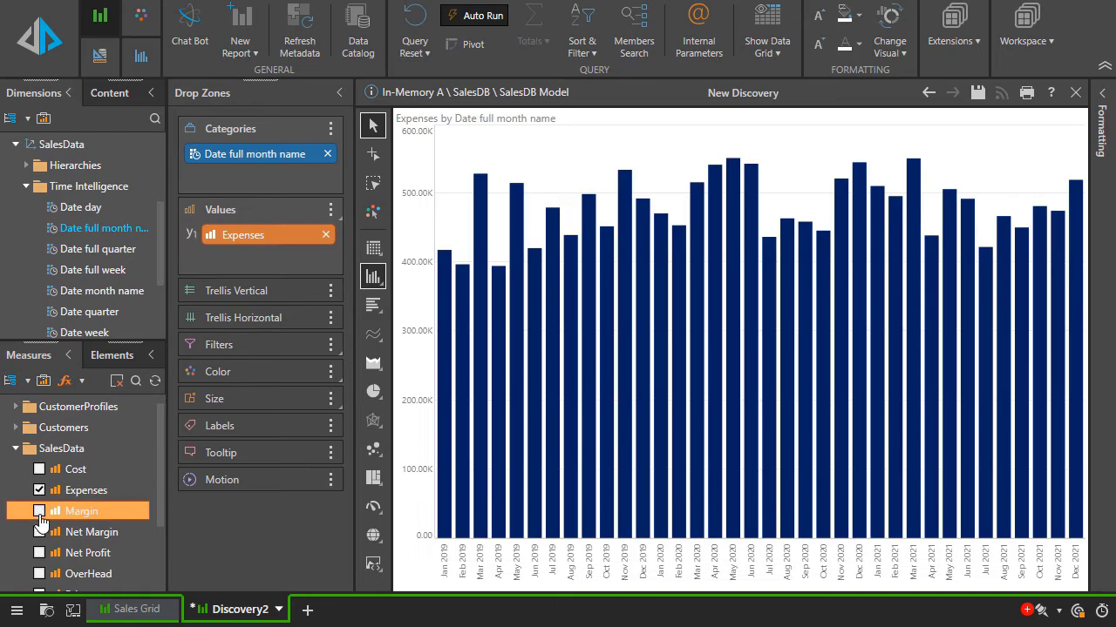
scroll(40, 523, "down", 2)
left_click(38, 532)
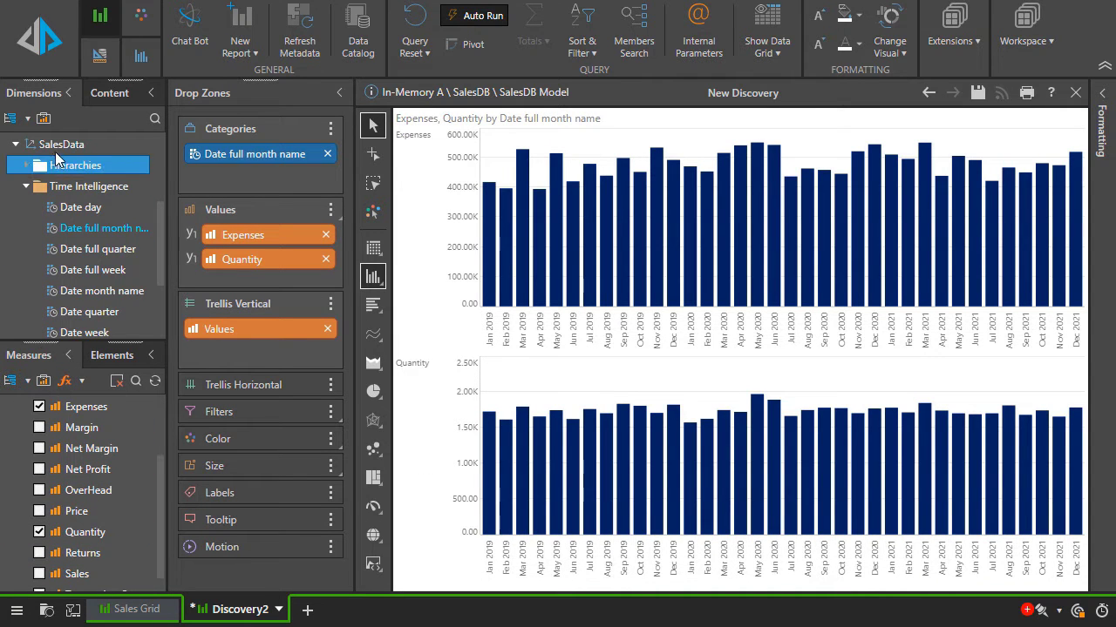
Colour the charts by Product Category
double_click(54, 148)
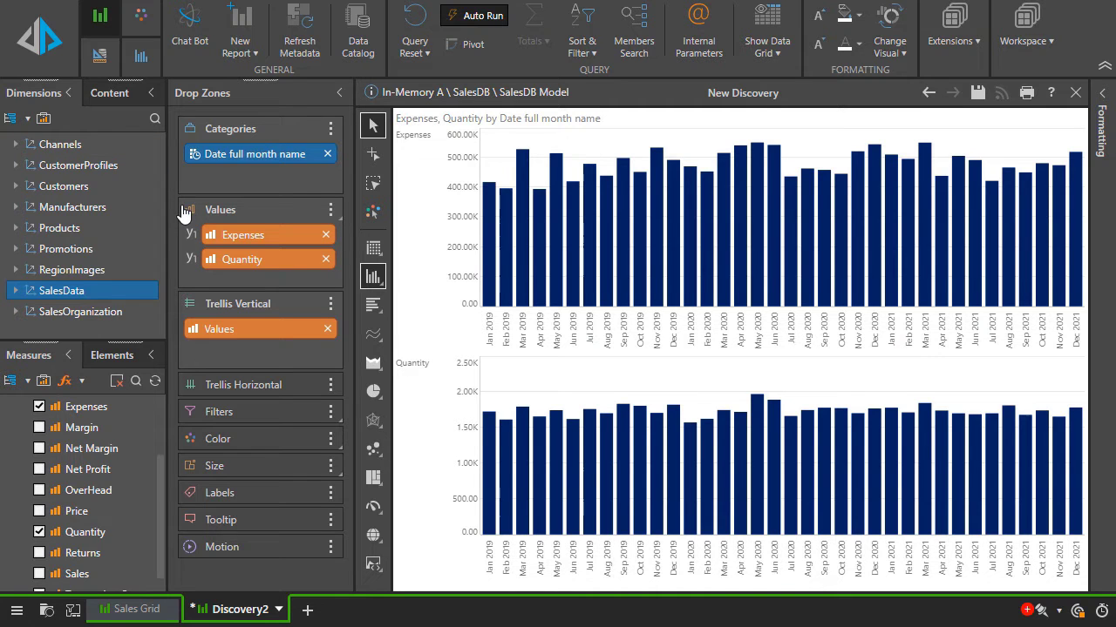
double_click(59, 184)
left_click_drag(90, 268, 220, 443)
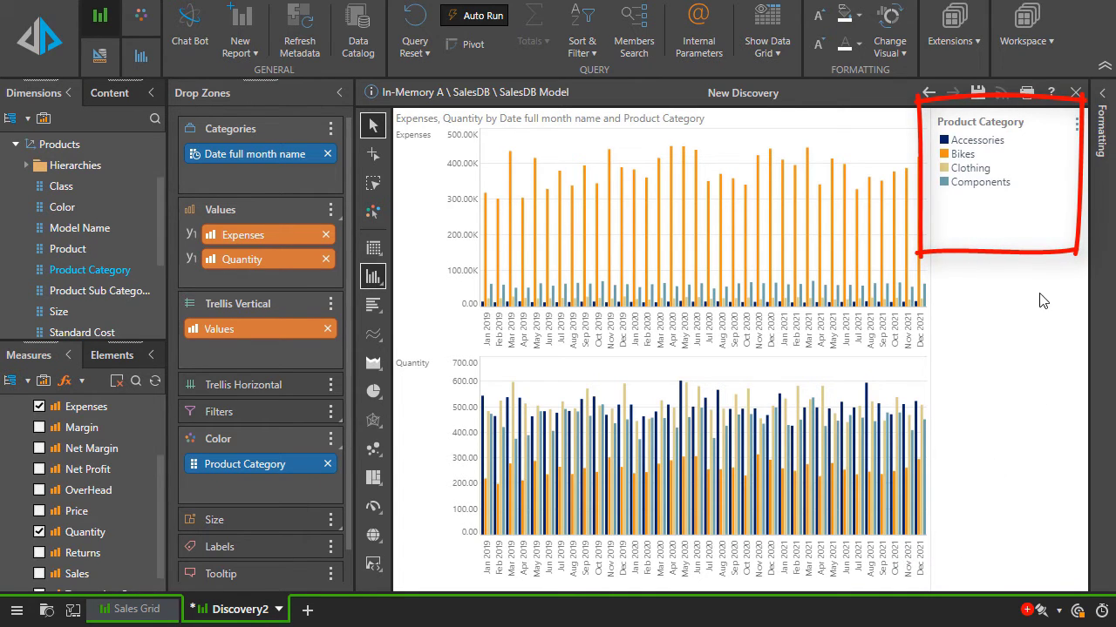
Eliminate the Bikes category from the charts using the legend's Member Selection menu
right_click(964, 162)
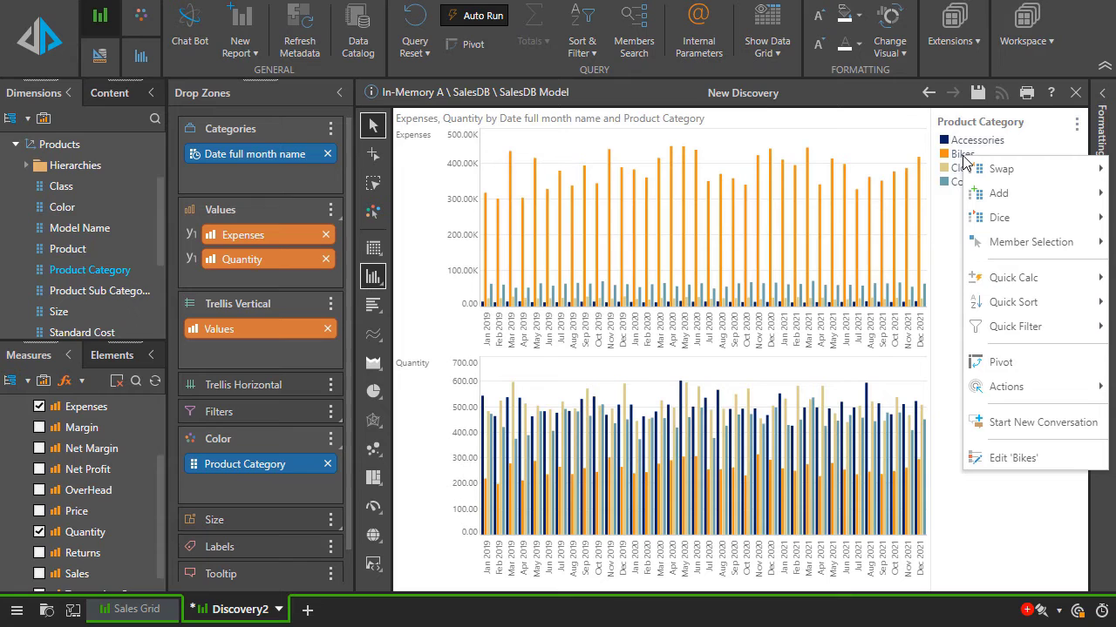
mouse_move(1004, 196)
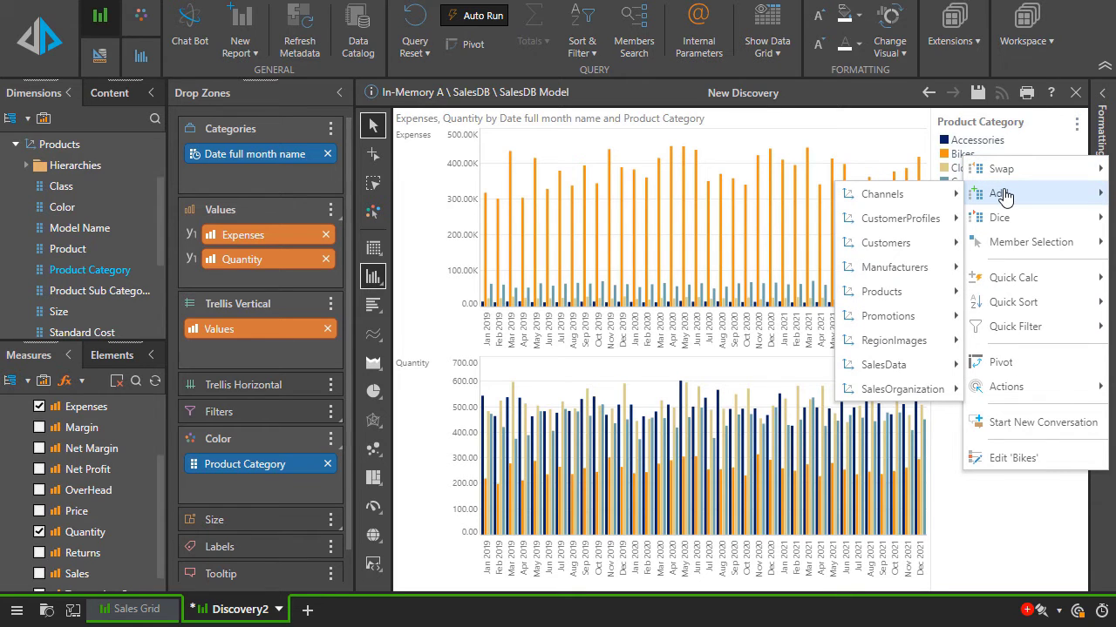
mouse_move(1028, 242)
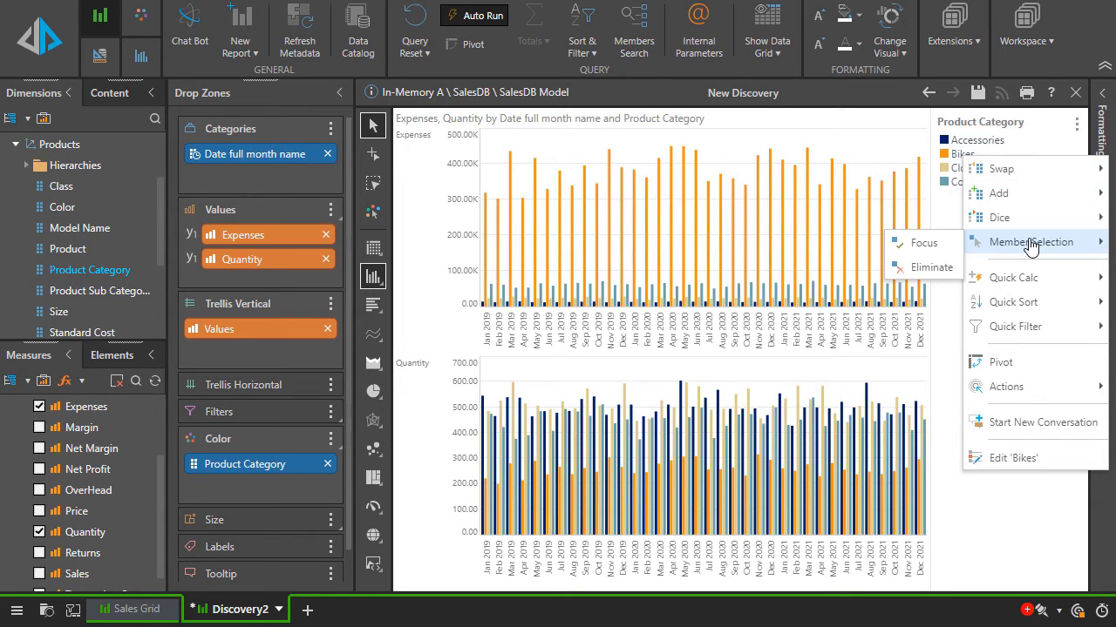
left_click(937, 270)
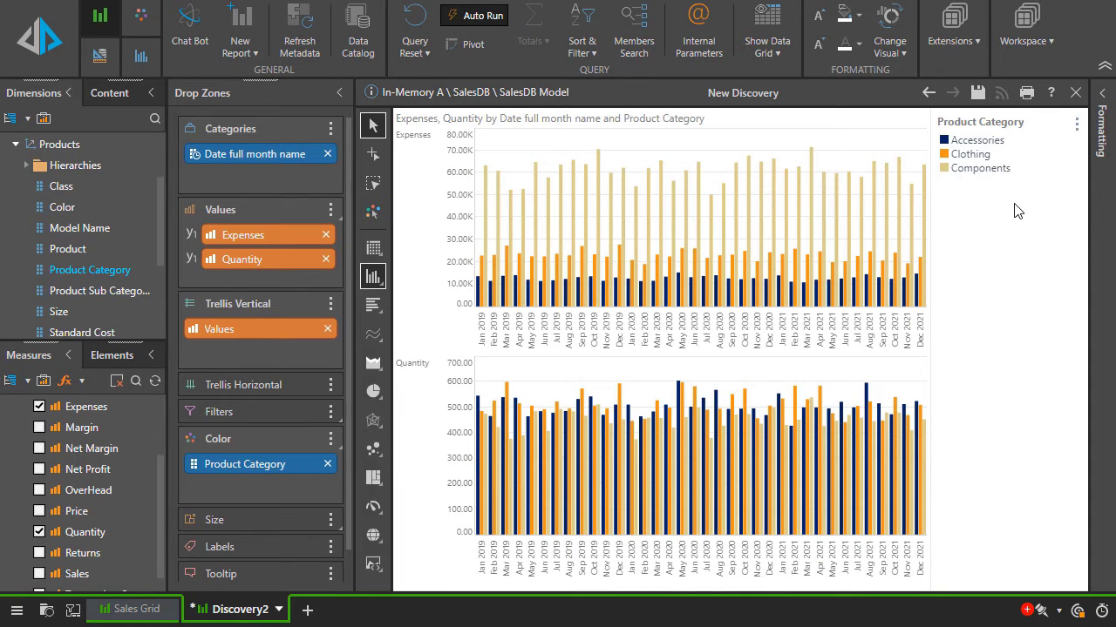
Briefly exclude Components from Product Category and rerun the query, then restore Components with Bikes still unchecked
left_click(246, 465)
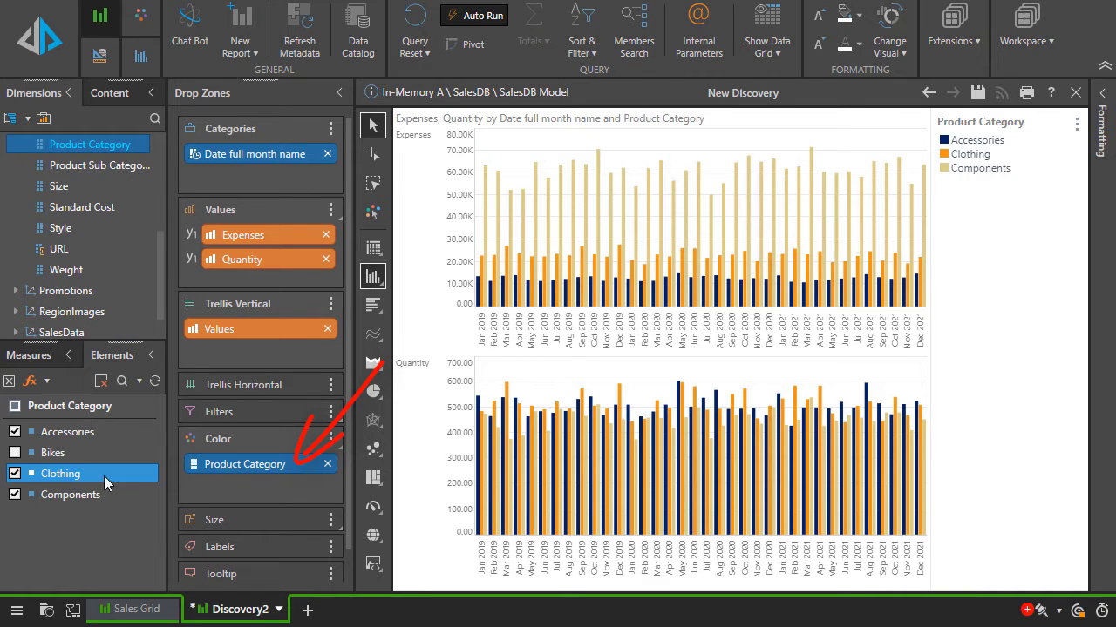
left_click(15, 495)
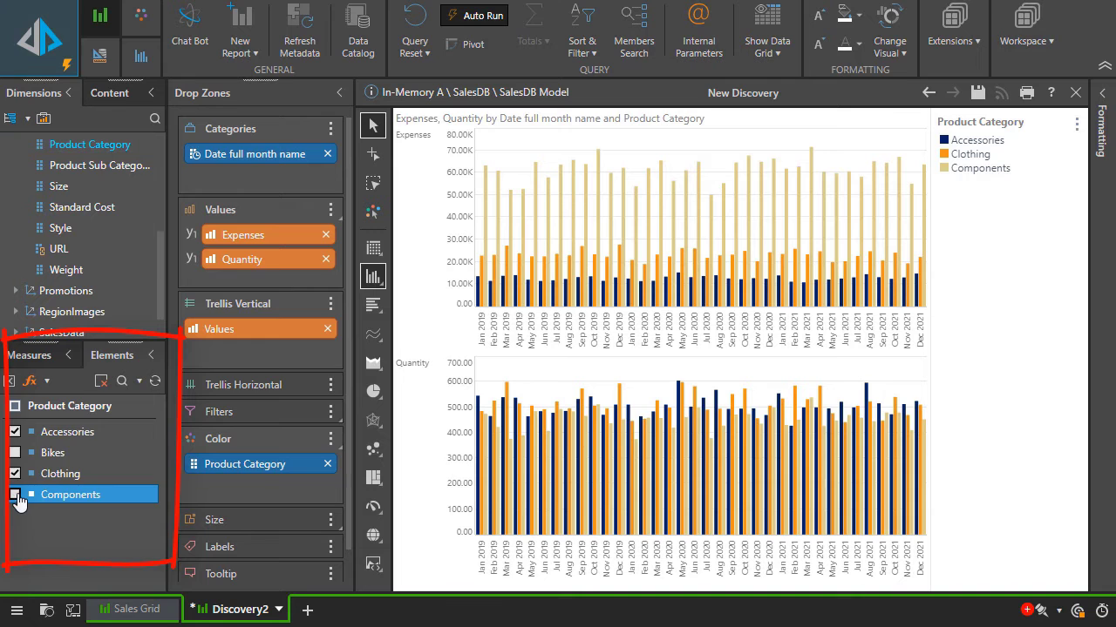
left_click(45, 45)
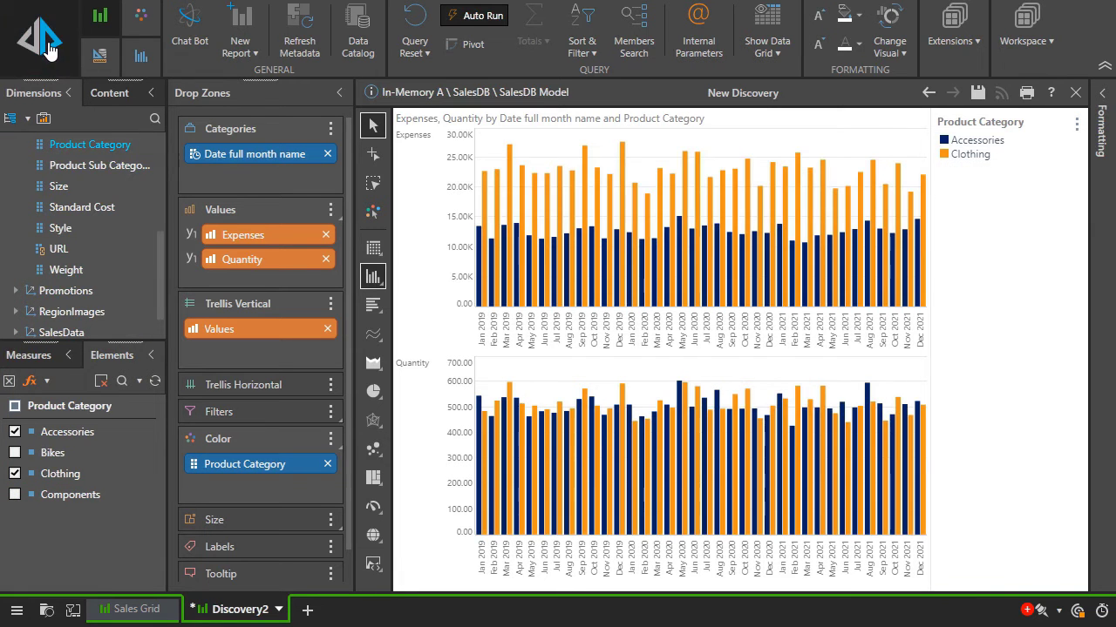
left_click(15, 495)
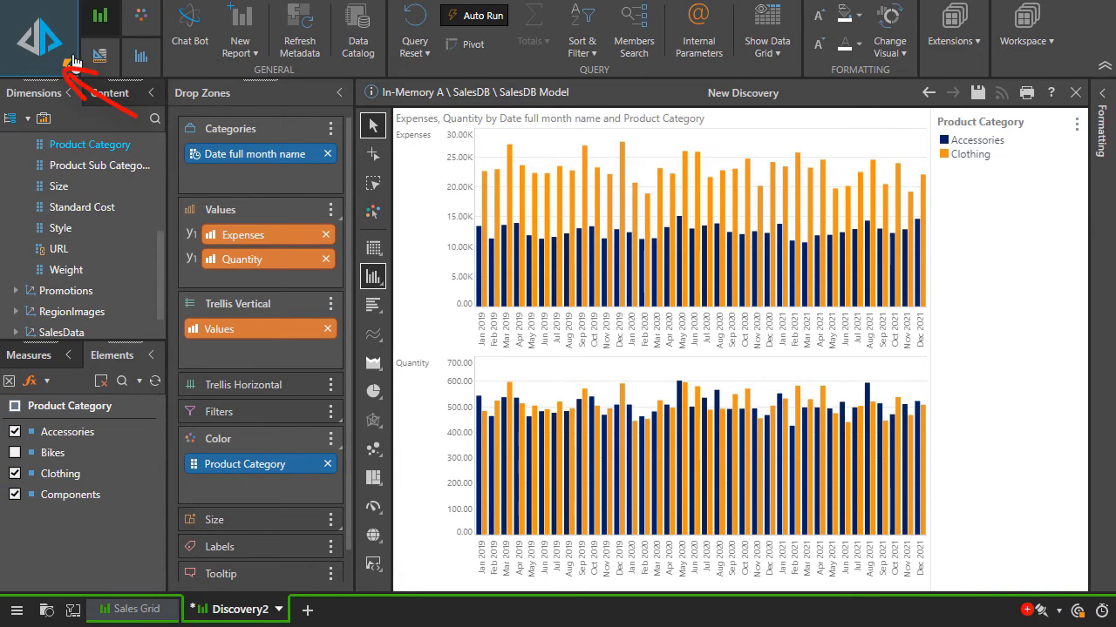
left_click(40, 39)
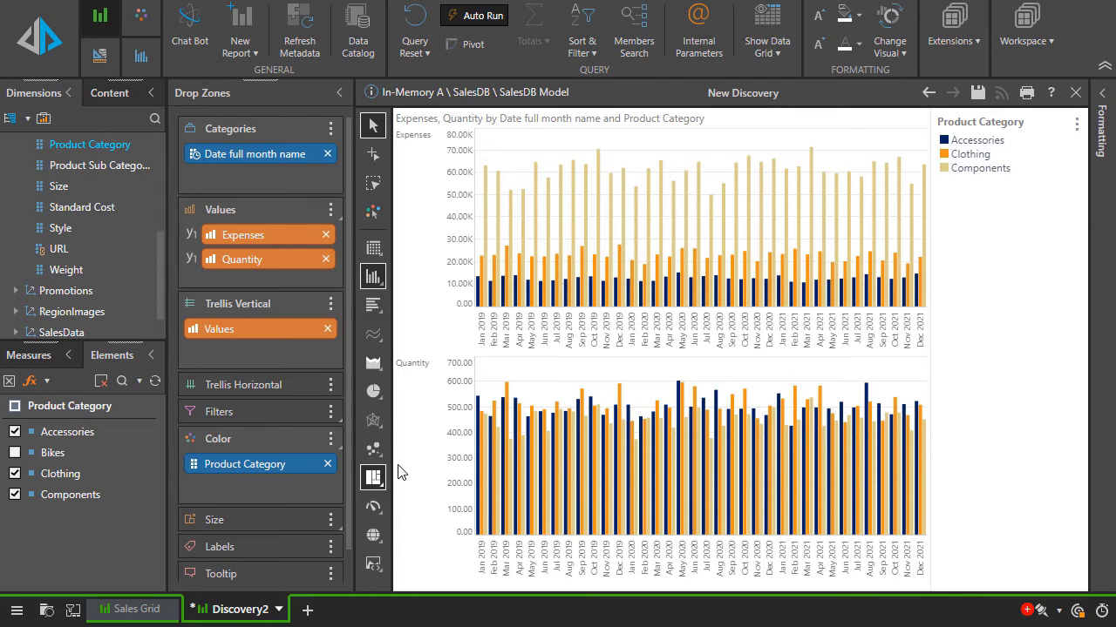
Add Date year from SalesData > Time Intelligence as a report filter and set it to 2020
left_click(52, 271)
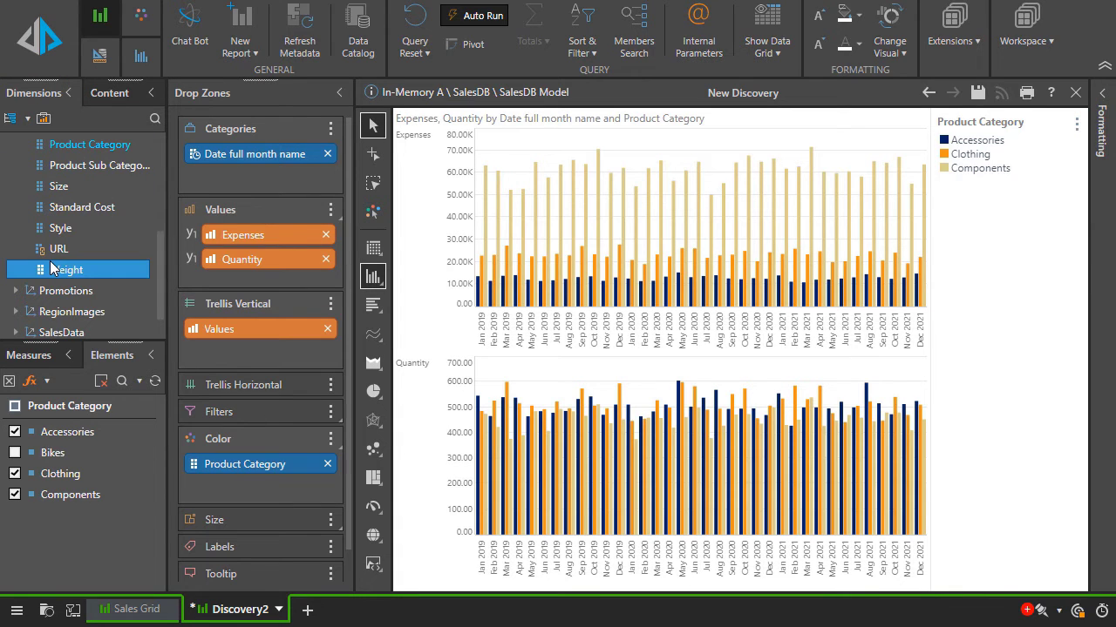
scroll(52, 270, "up", 3)
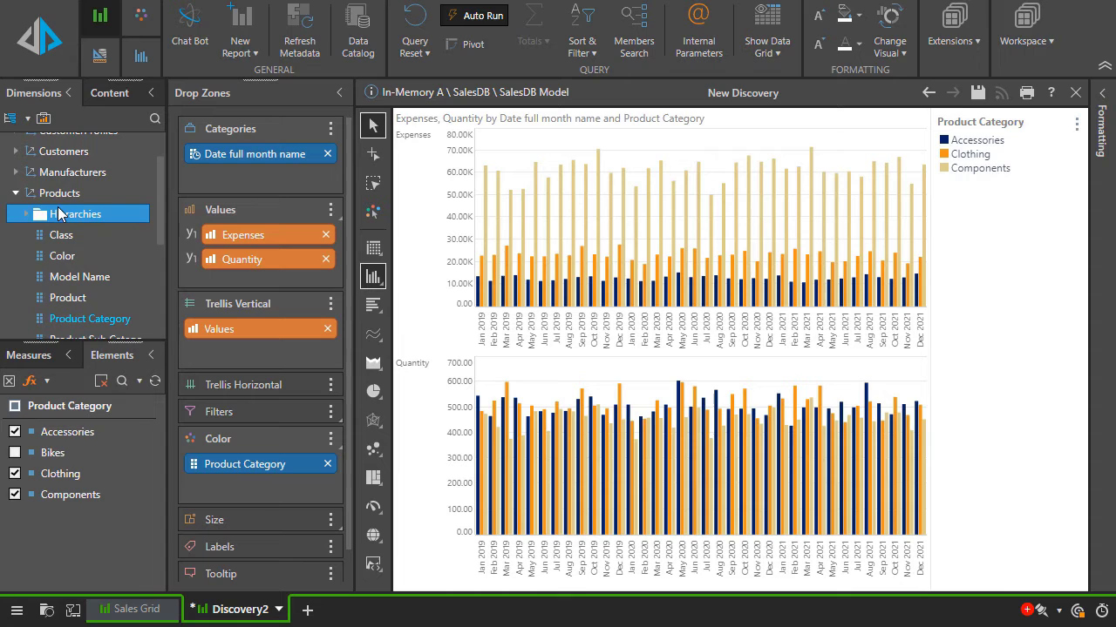
double_click(57, 192)
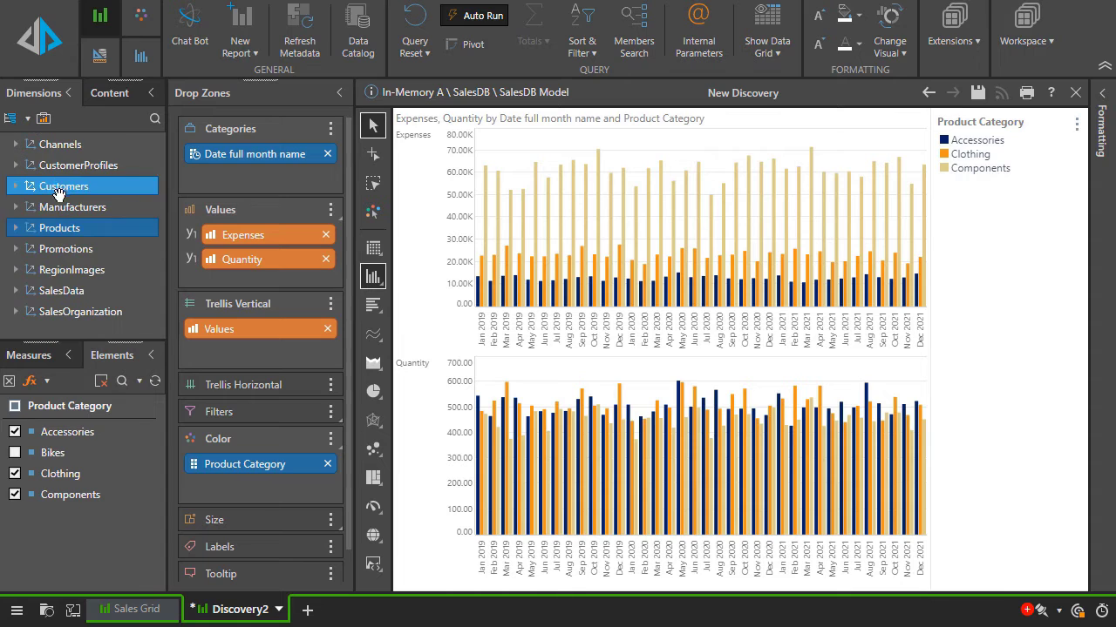
double_click(61, 290)
double_click(75, 273)
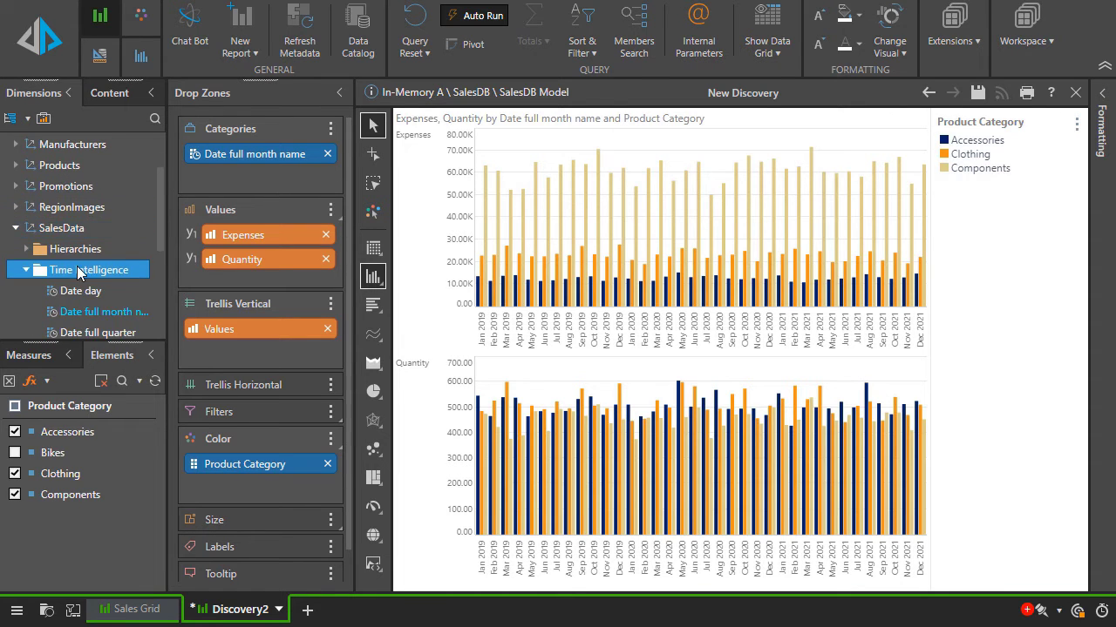
scroll(80, 261, "down", 5)
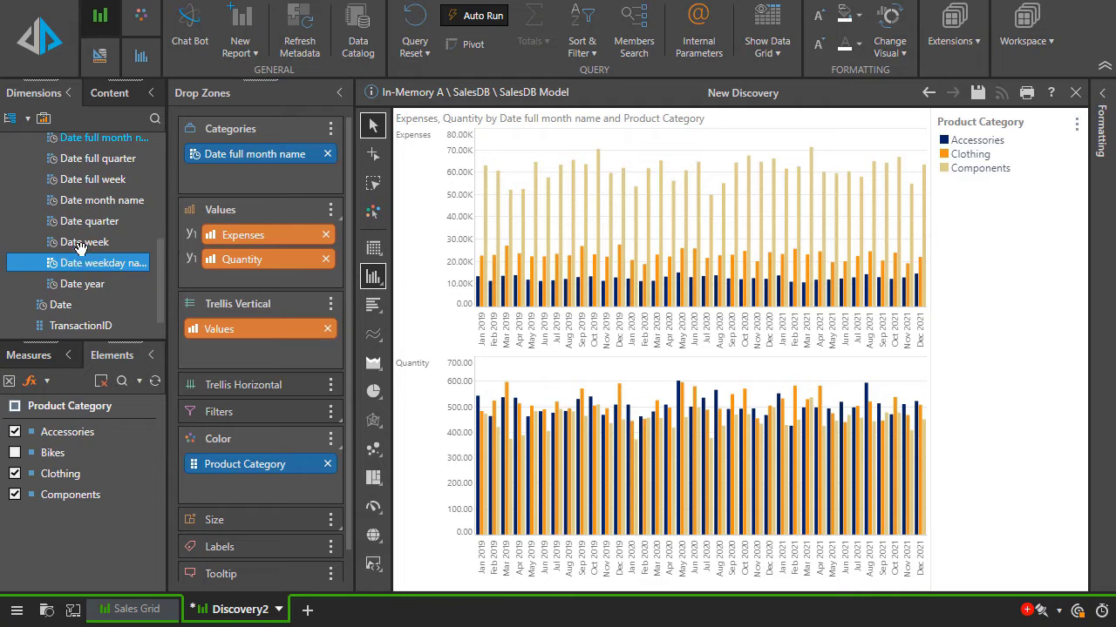
left_click_drag(81, 284, 244, 417)
left_click(714, 128)
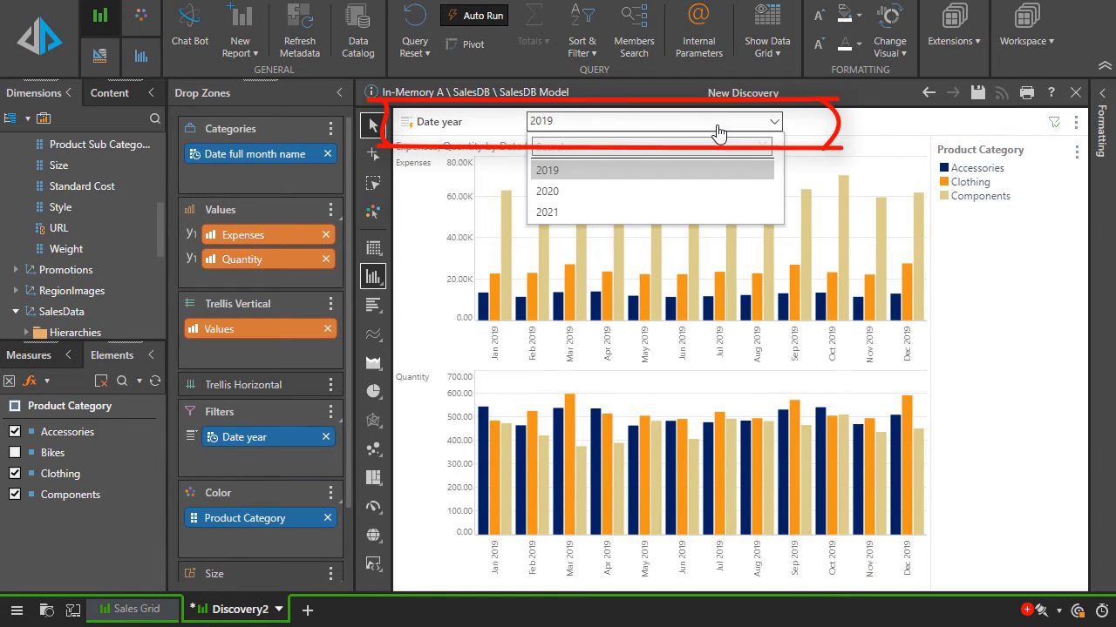
left_click(690, 192)
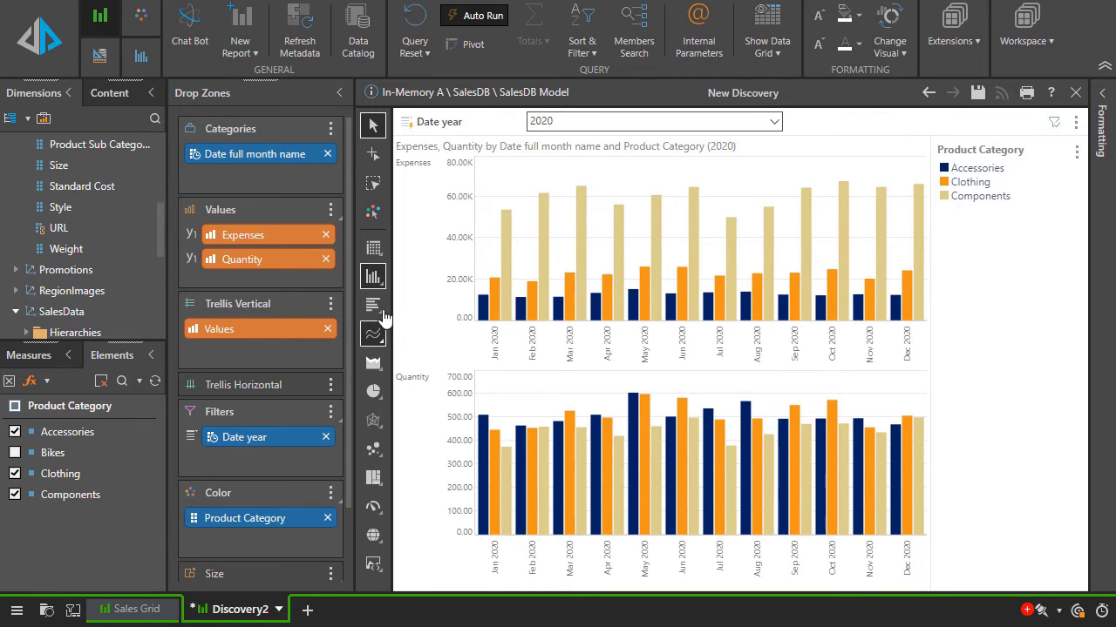
Try stacked column and area types, then make both charts Smooth Line and show the chart formatting options
mouse_move(373, 279)
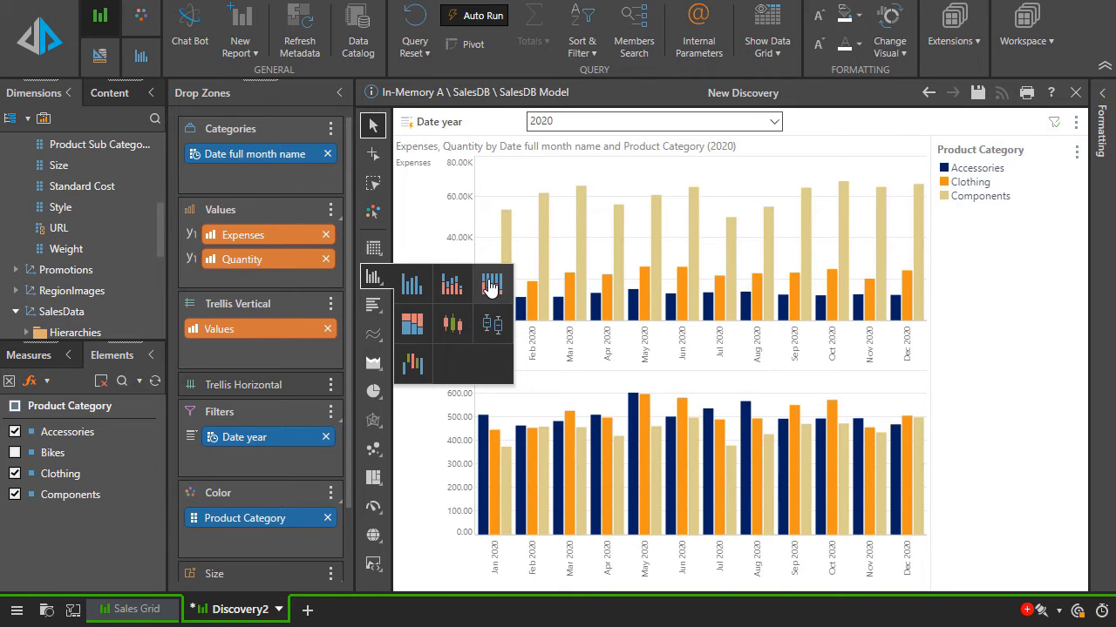
left_click(452, 285)
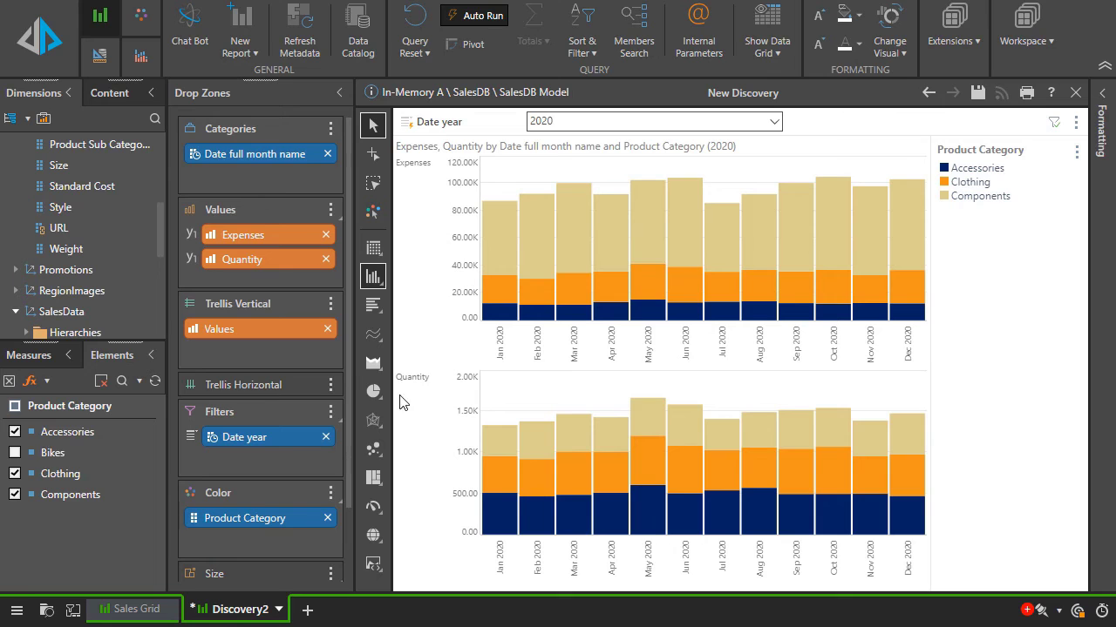
left_click(373, 367)
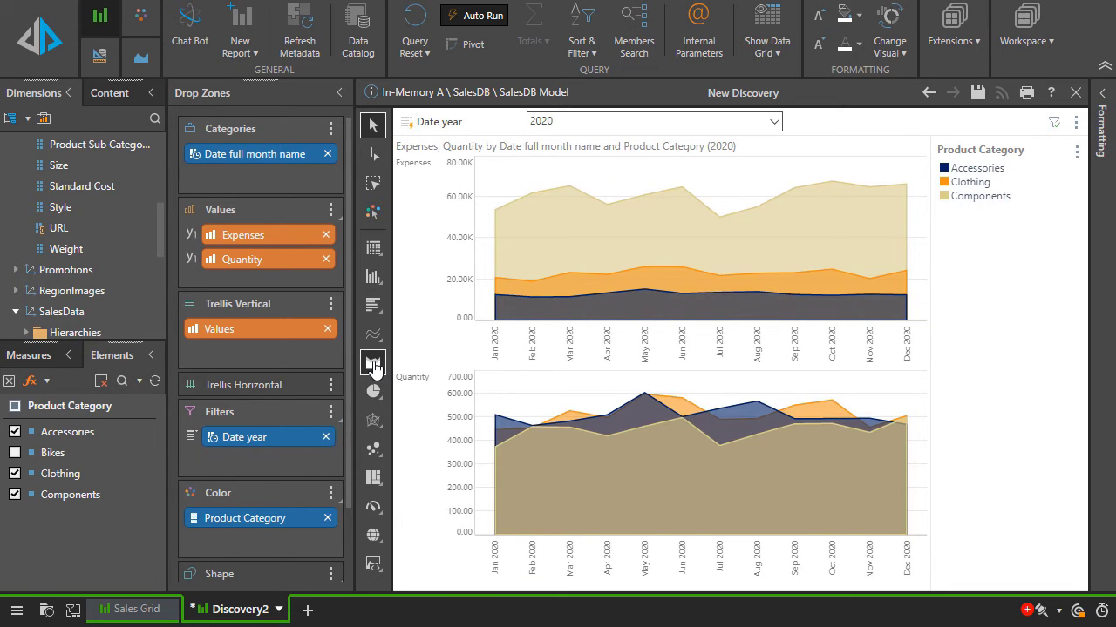
mouse_move(373, 366)
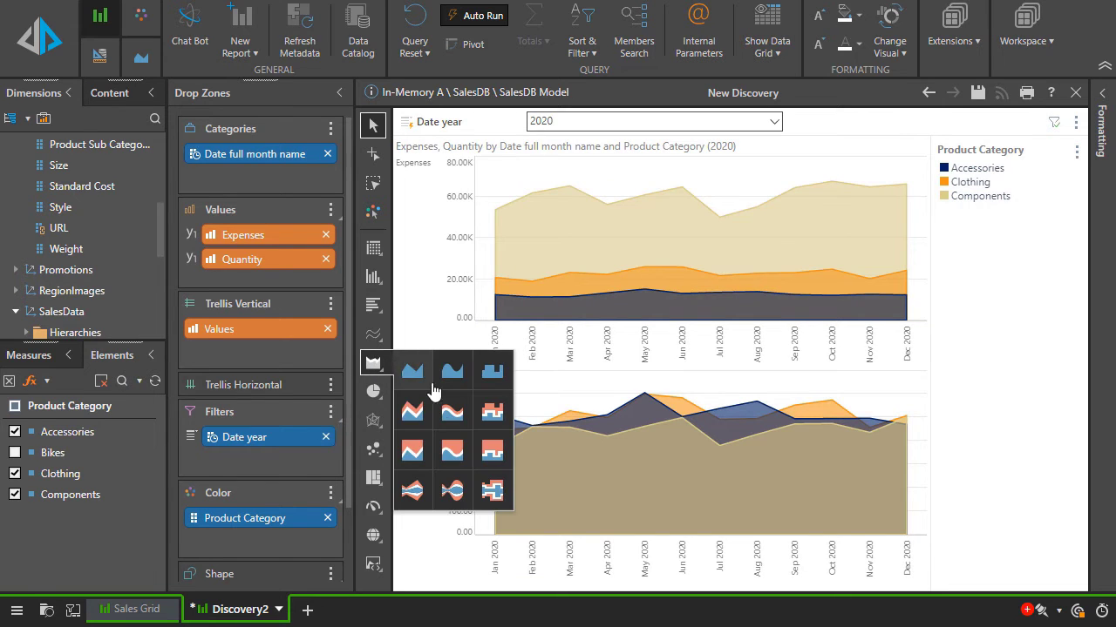
left_click(373, 337)
mouse_move(371, 342)
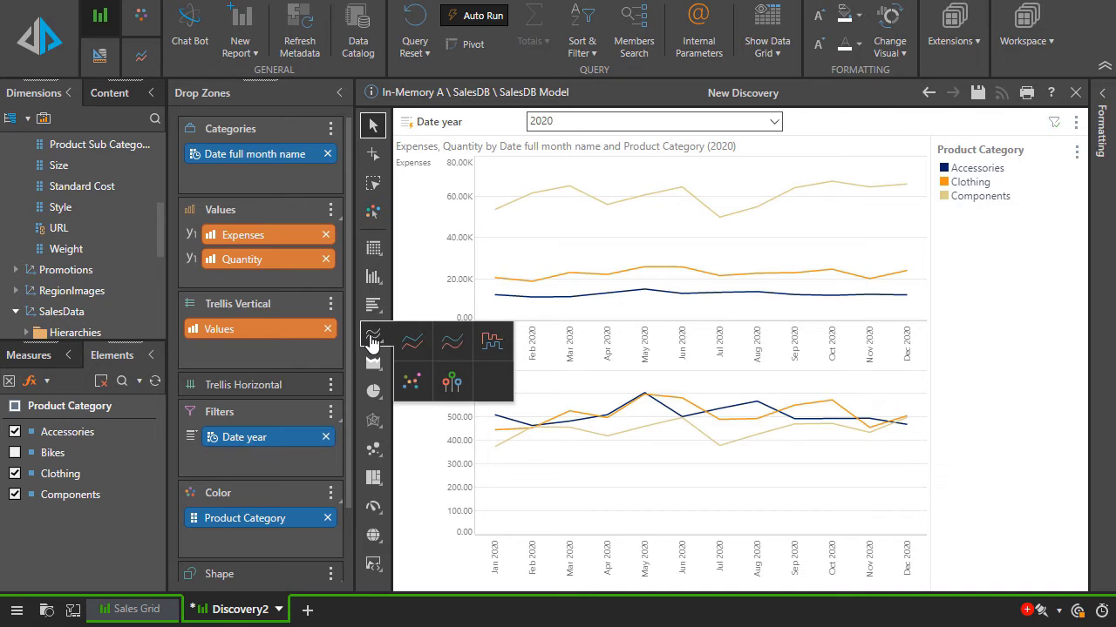
left_click(441, 348)
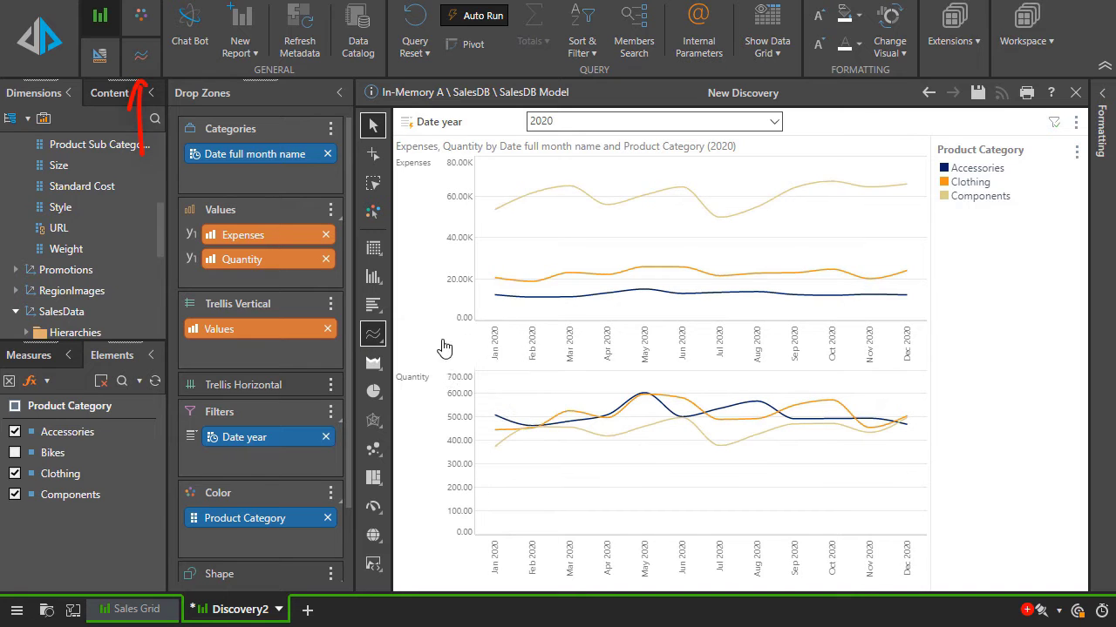
left_click(138, 59)
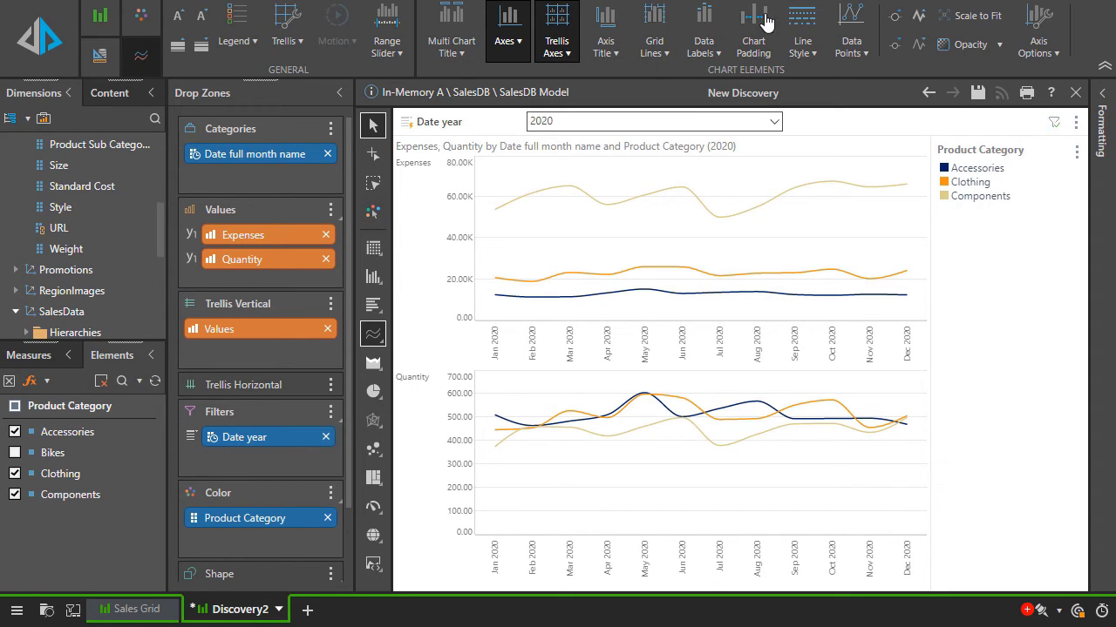
Turn on Data Points markers and copy Product Category from Color into the Shape zone
left_click(853, 18)
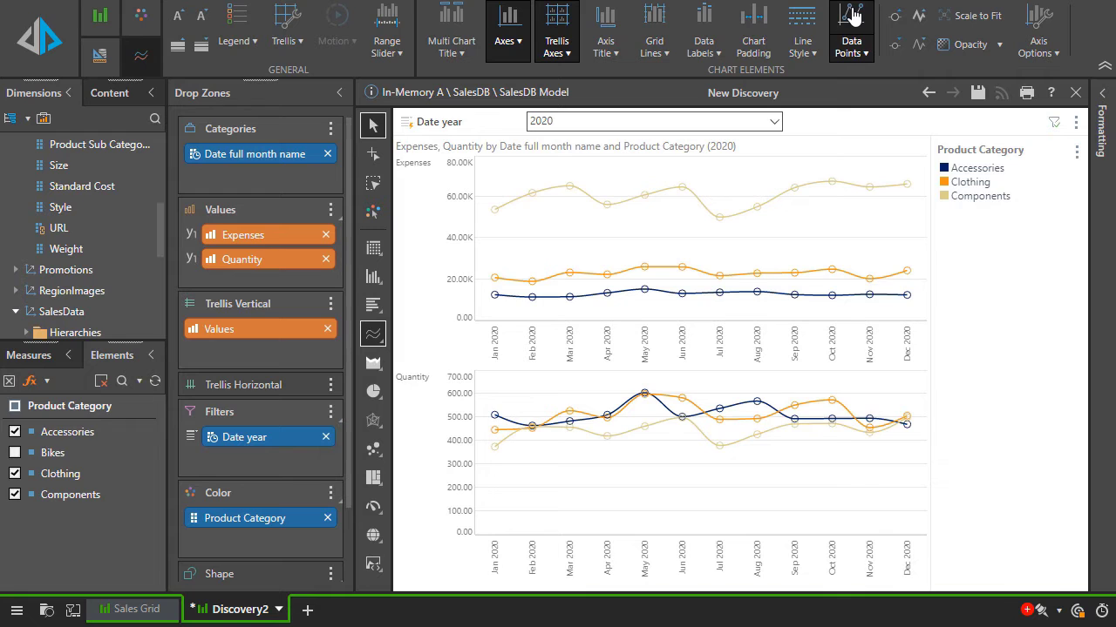
right_click(262, 519)
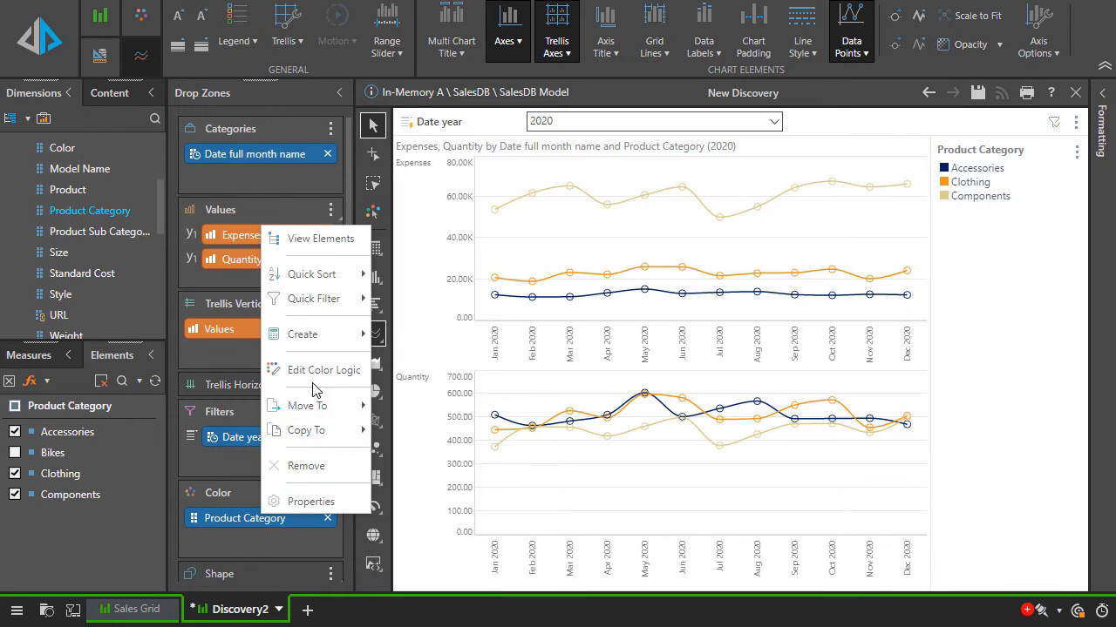
mouse_move(311, 433)
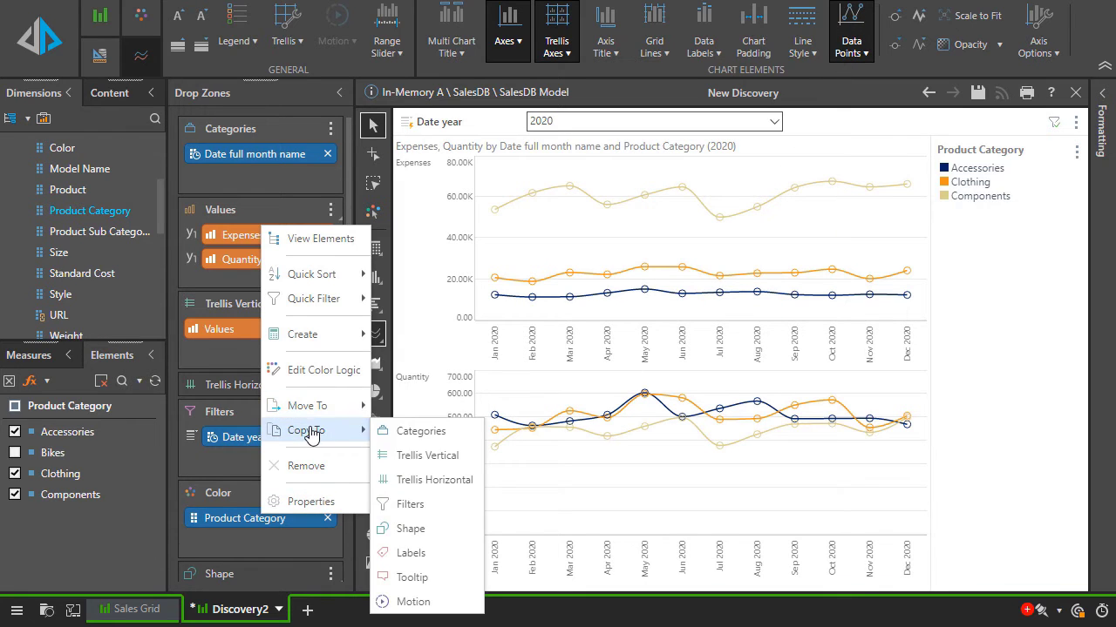
left_click(416, 529)
scroll(262, 506, "down", 3)
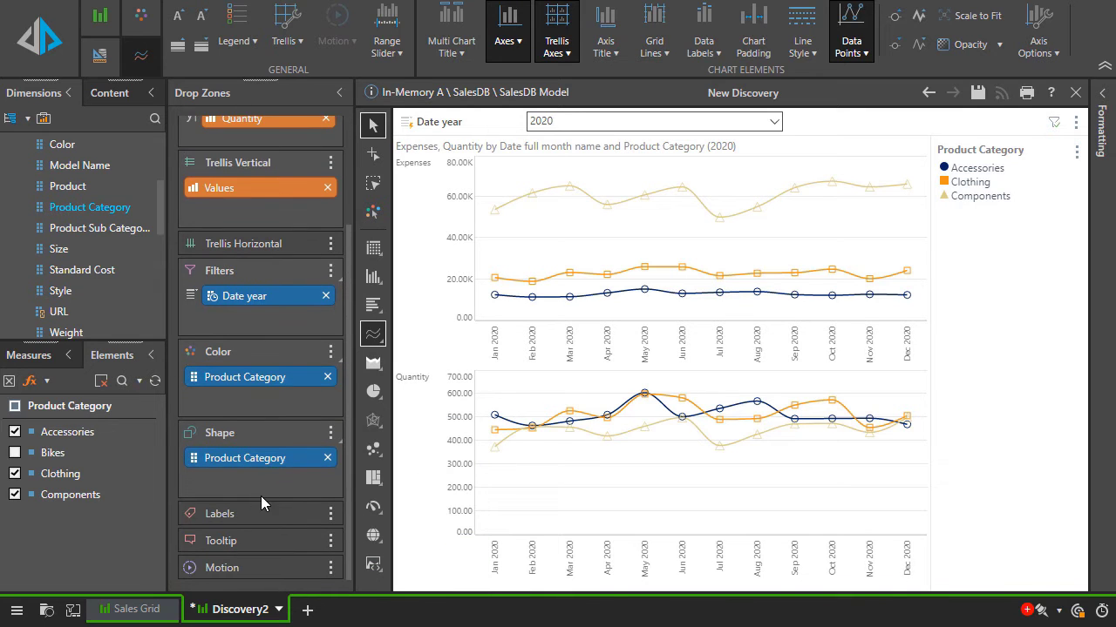
Replace Product Category in Shape with Gender from CustomerProfiles
left_click(327, 458)
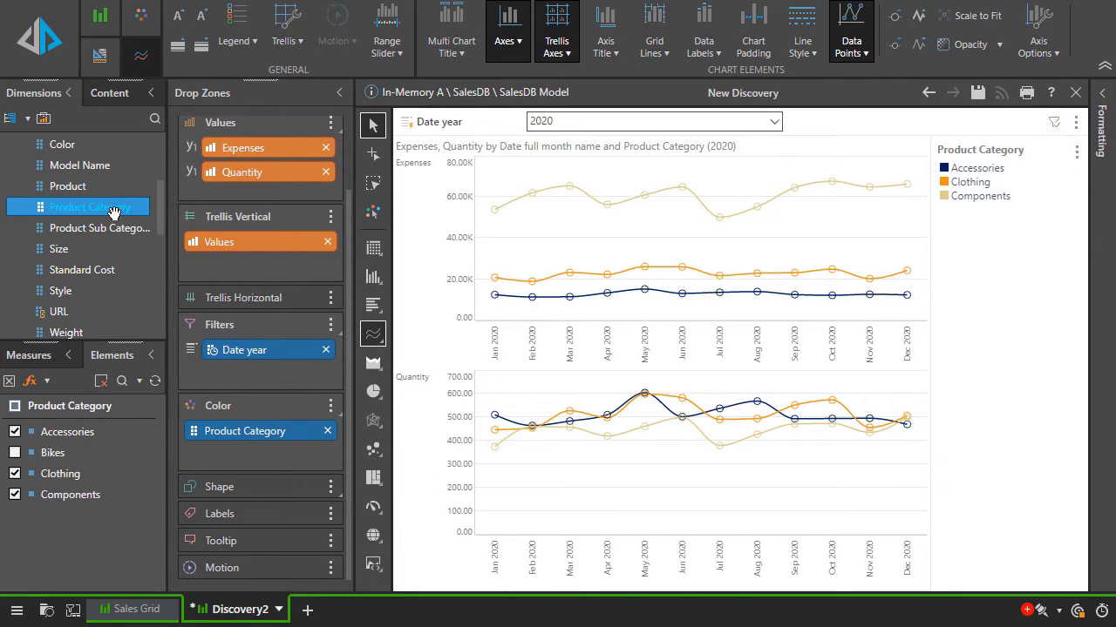
scroll(52, 208, "up", 3)
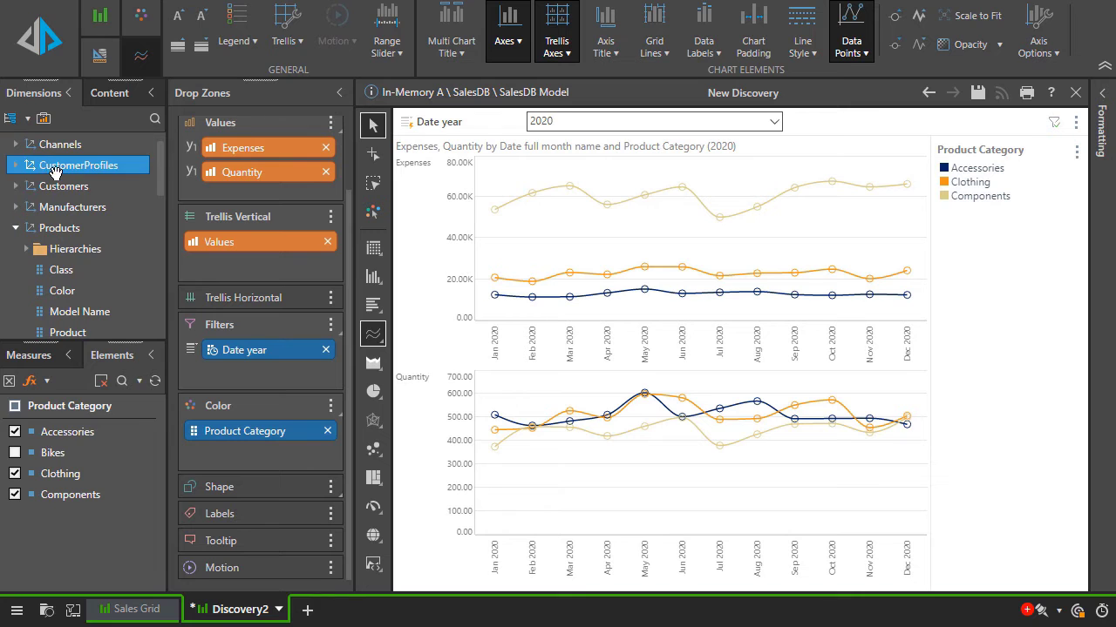
left_click(70, 165)
left_click_drag(74, 229, 229, 482)
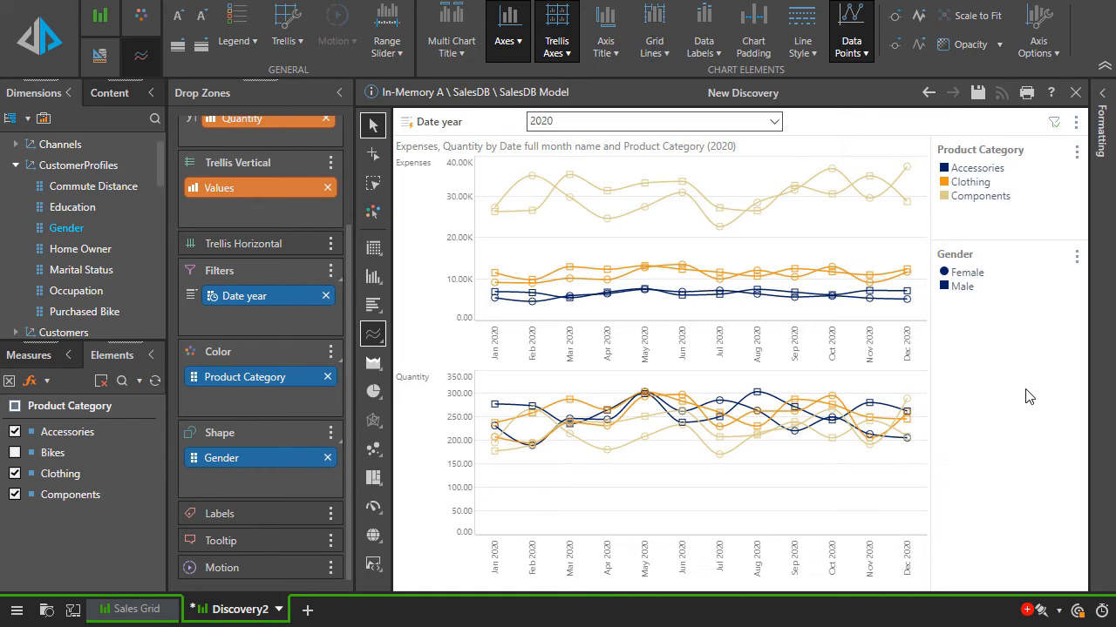
Select the Jul 2020 points, open the Quantity point's action menu, then dismiss it and clear the selection
left_click(719, 232)
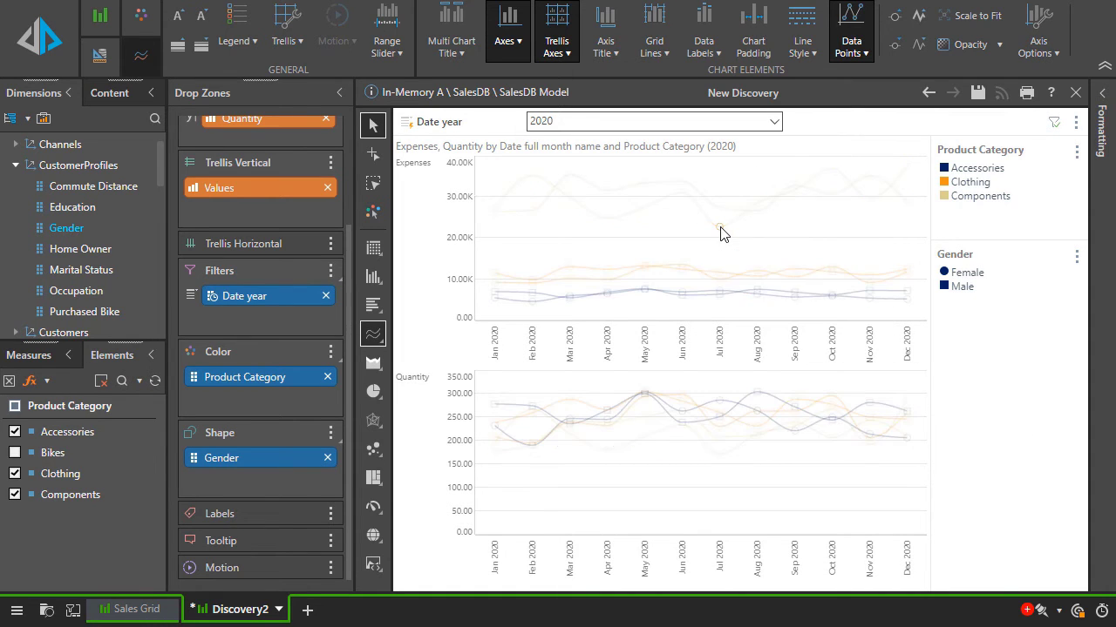
right_click(730, 404)
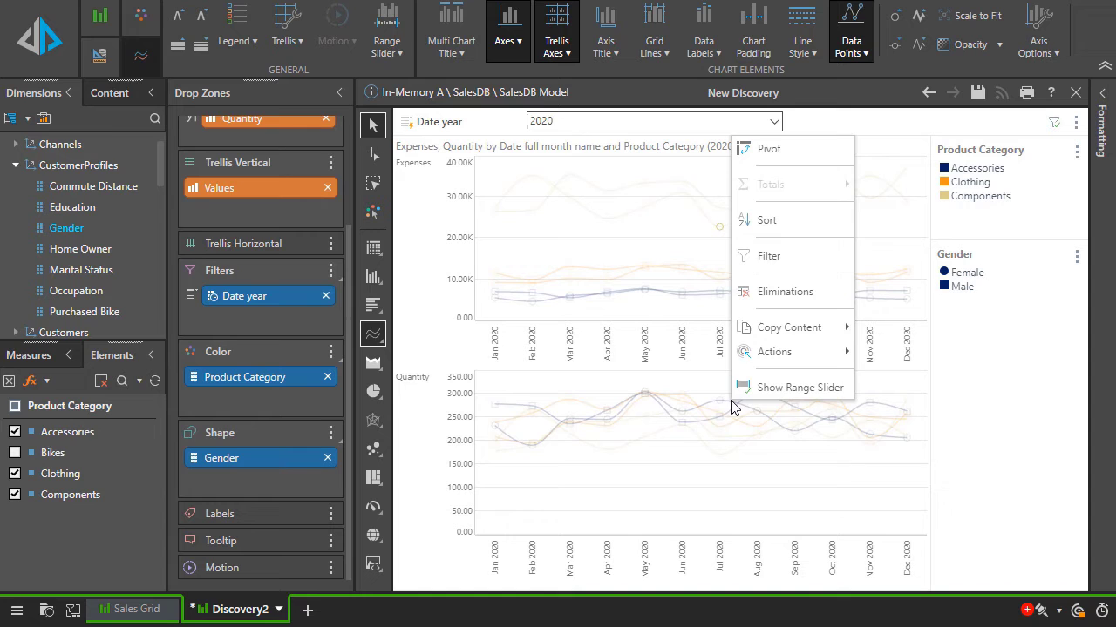
key("Escape")
left_click(1034, 436)
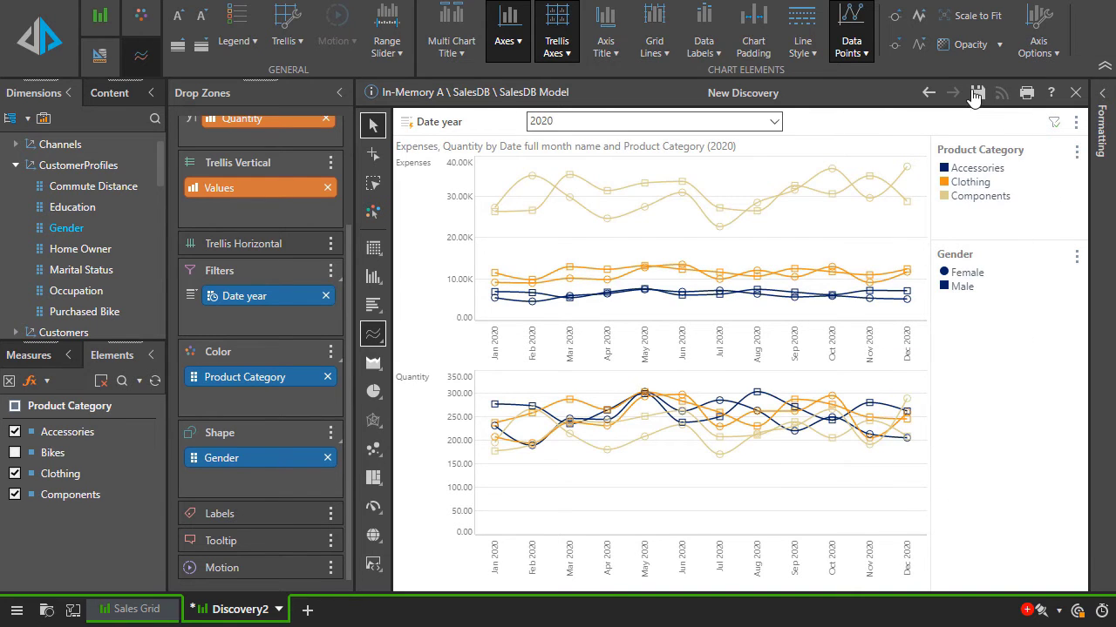
Save the discovery as 'Line Chart' in My Content
left_click(976, 94)
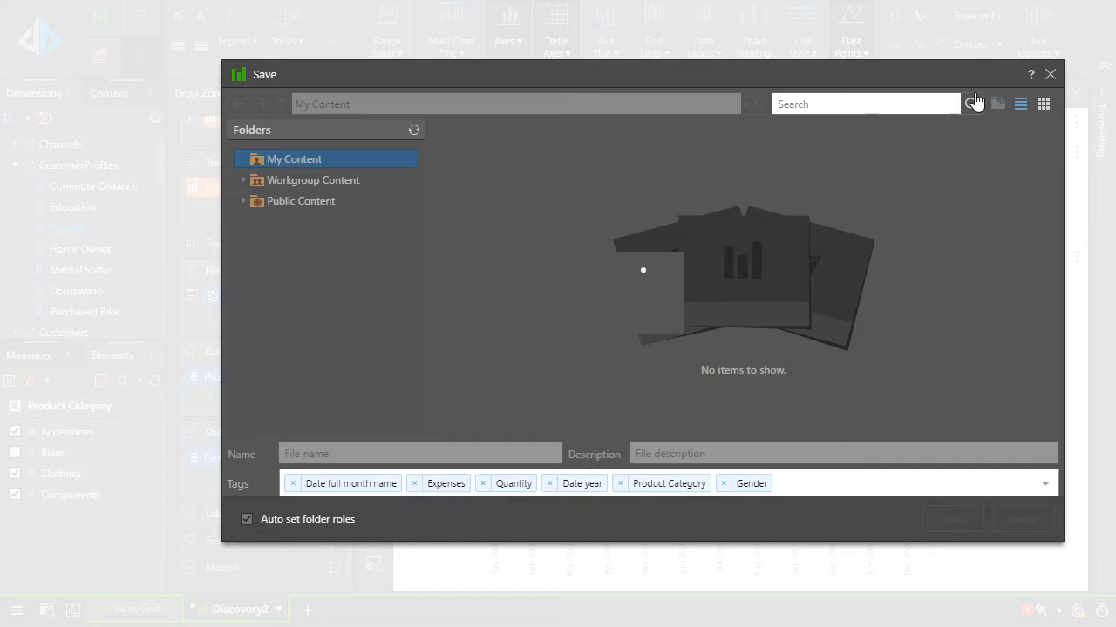
left_click(951, 520)
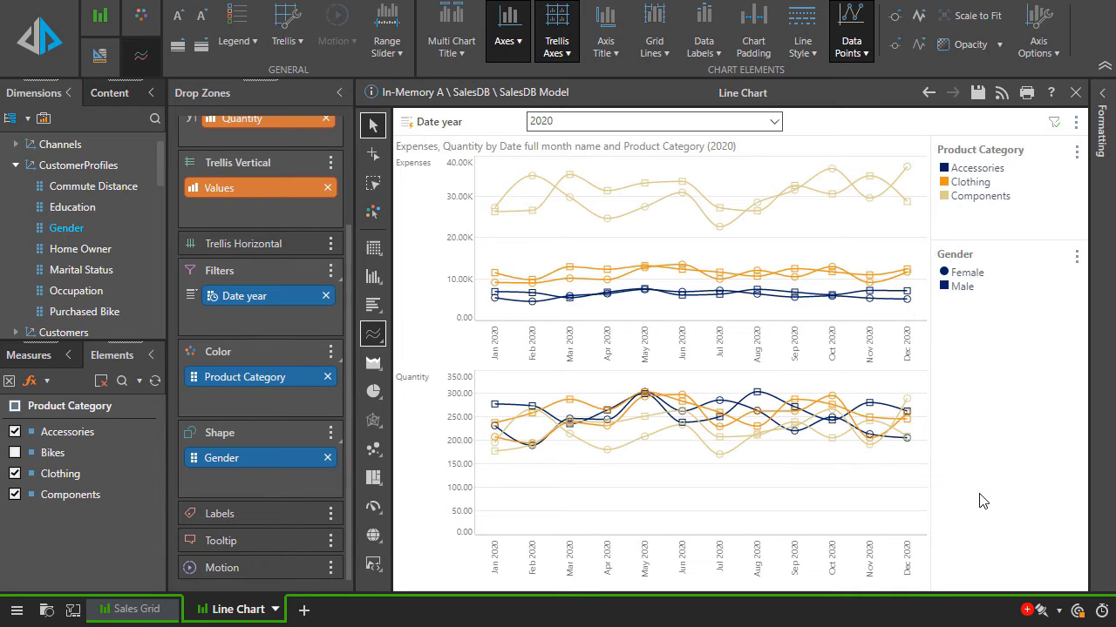
Duplicate the Line Chart report, switch the copy to column charts, and remove Gender from Color
left_click(100, 18)
left_click(254, 54)
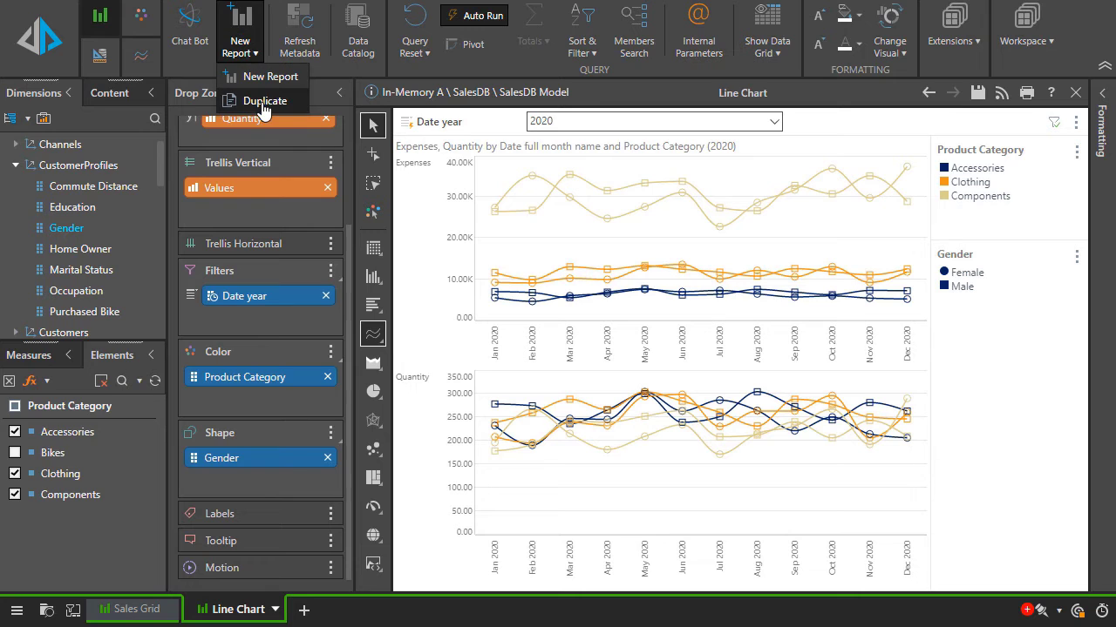
left_click(264, 102)
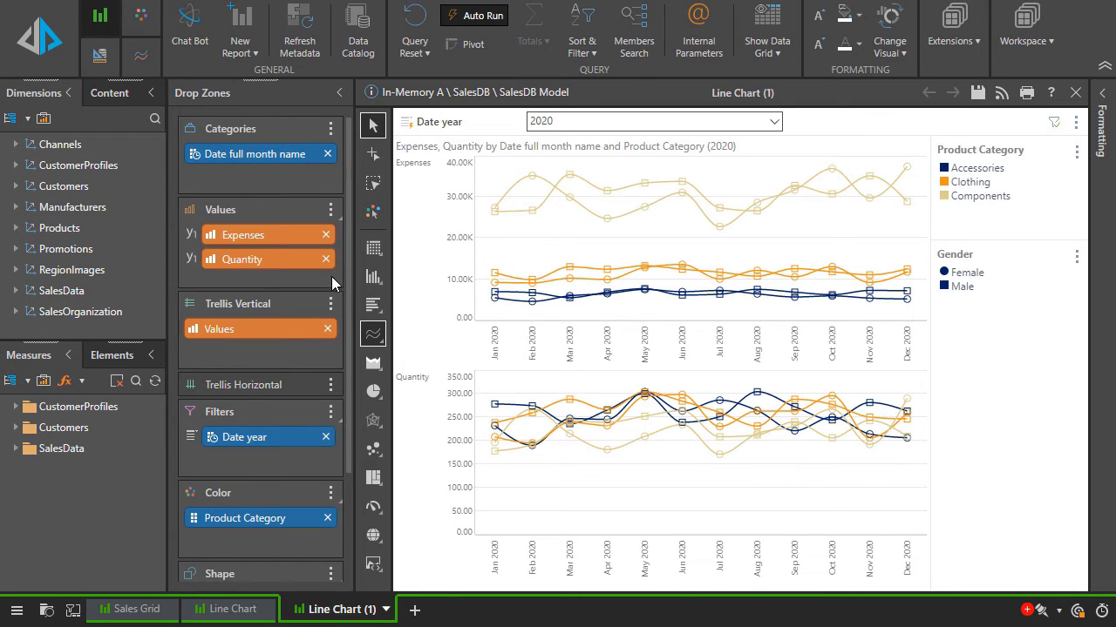
left_click(373, 277)
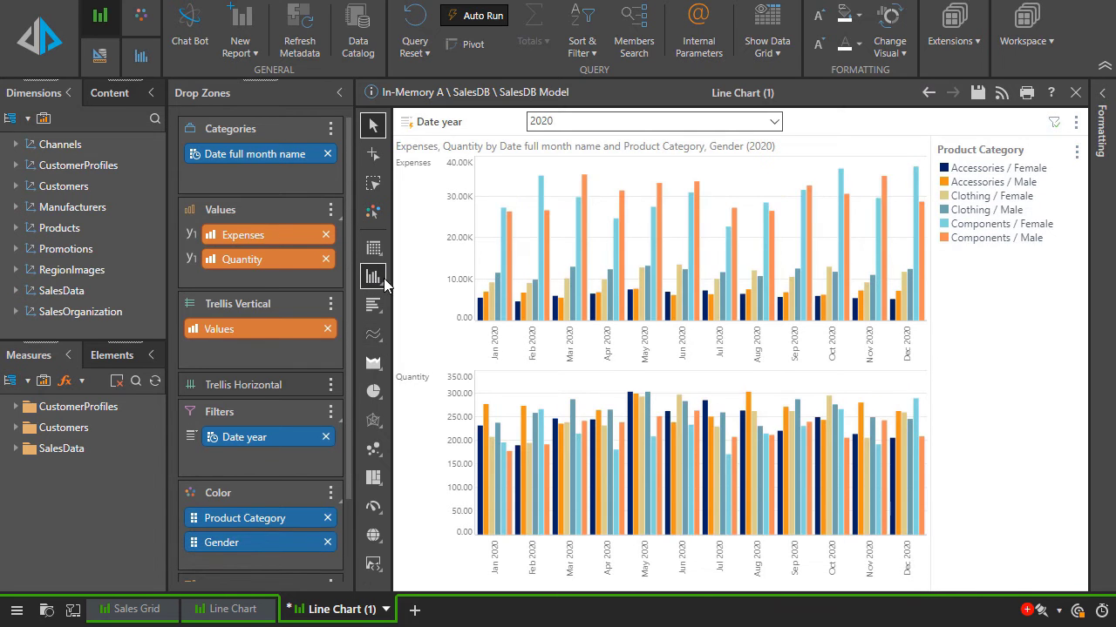
left_click(328, 543)
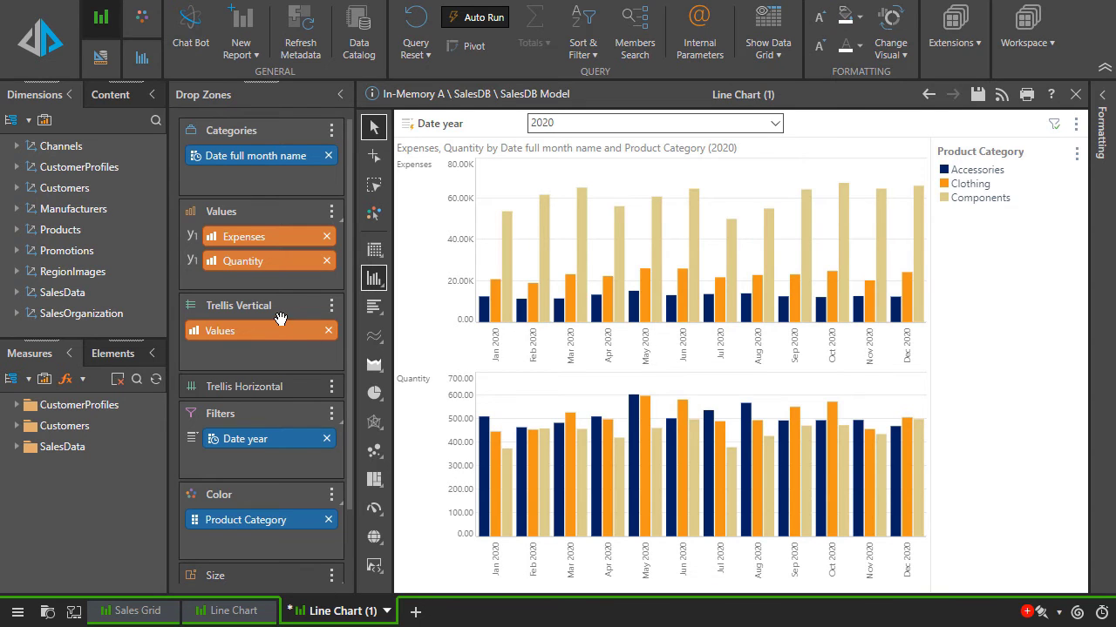
Put Quantity on a secondary axis ahead of Expenses and remove Product Category from Color
left_click_drag(273, 266, 704, 66)
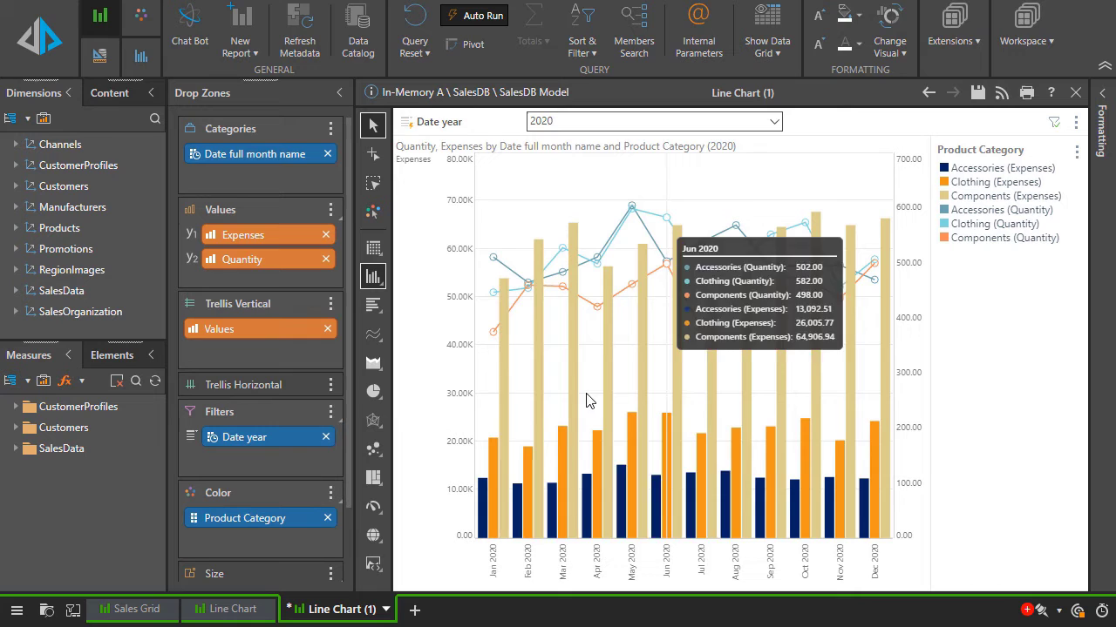
left_click_drag(261, 260, 261, 231)
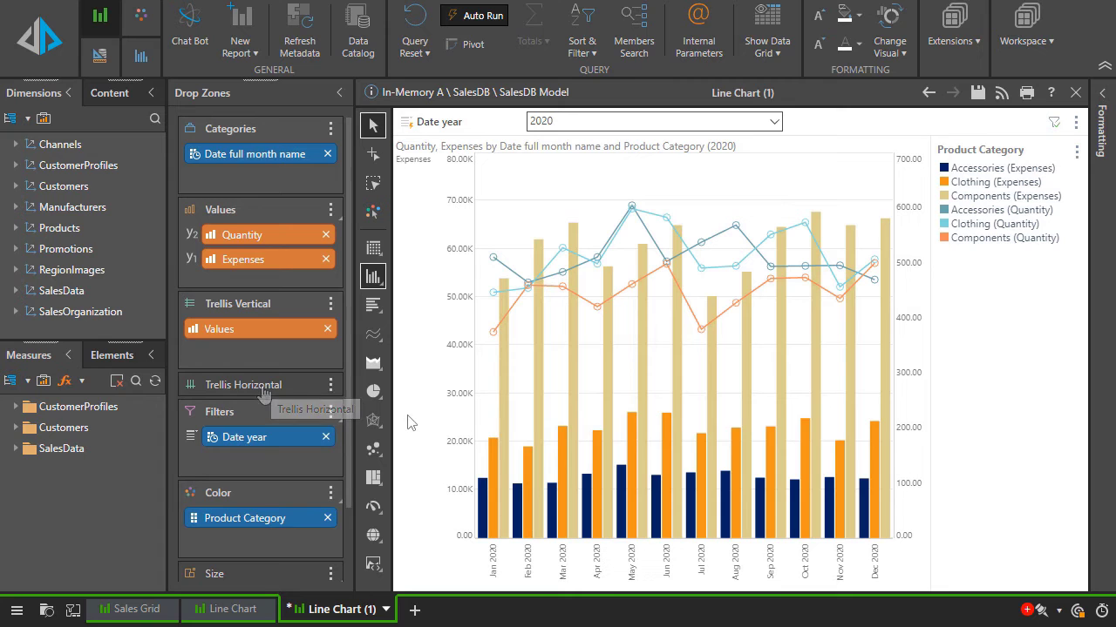
left_click(328, 518)
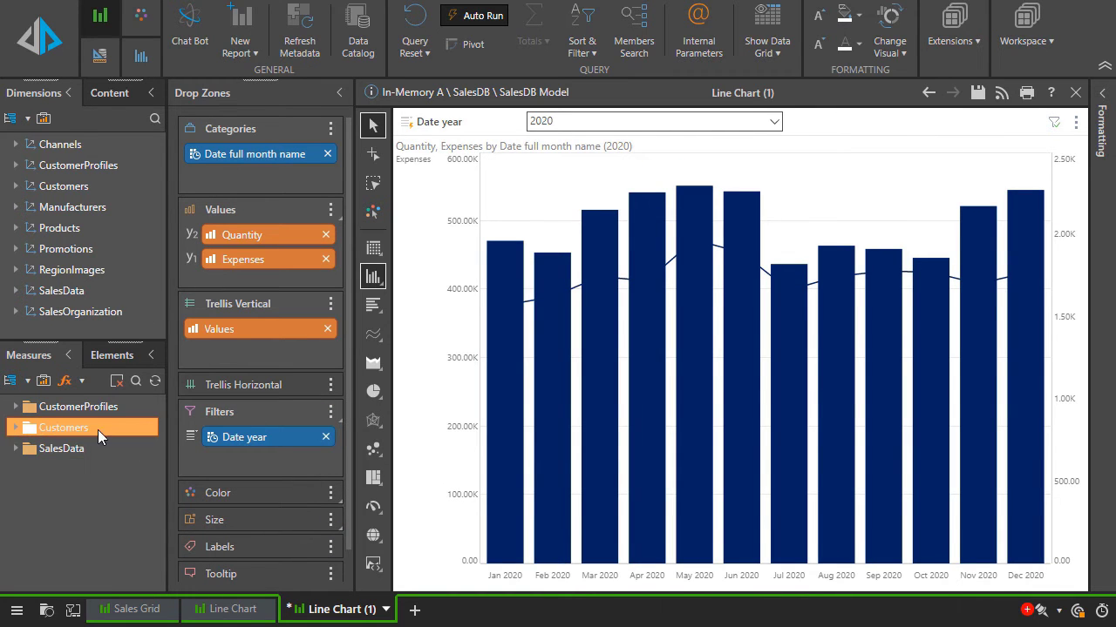
double_click(75, 446)
Colour the combo chart by Sales, size its markers by Returns, and set the Date year slicer to 2021
scroll(61, 528, "down", 1)
scroll(61, 527, "down", 2)
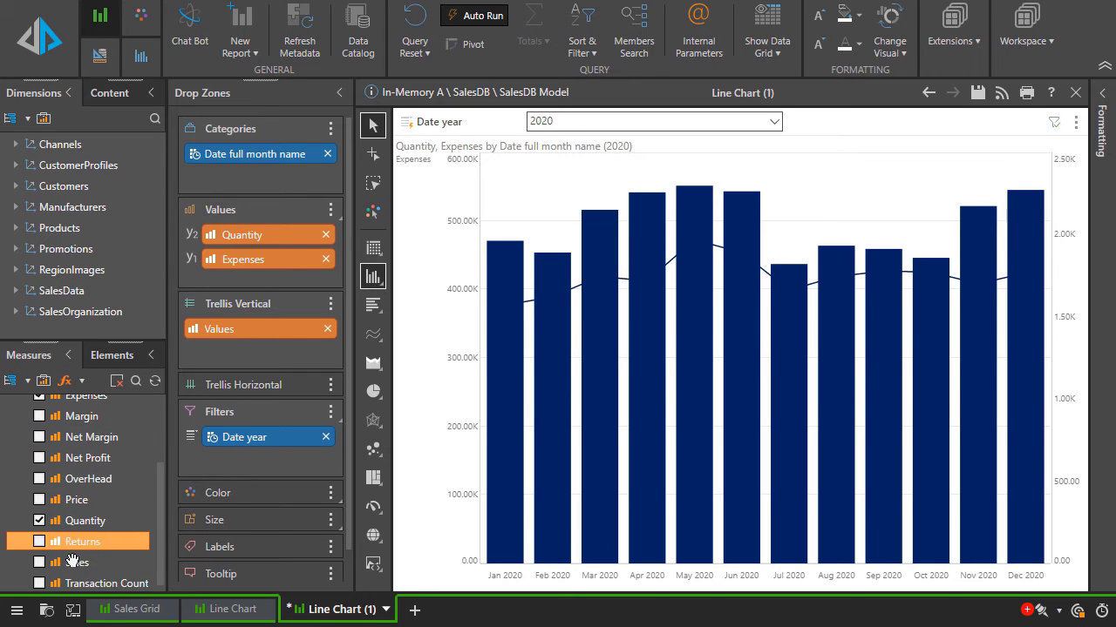
left_click_drag(75, 563, 220, 498)
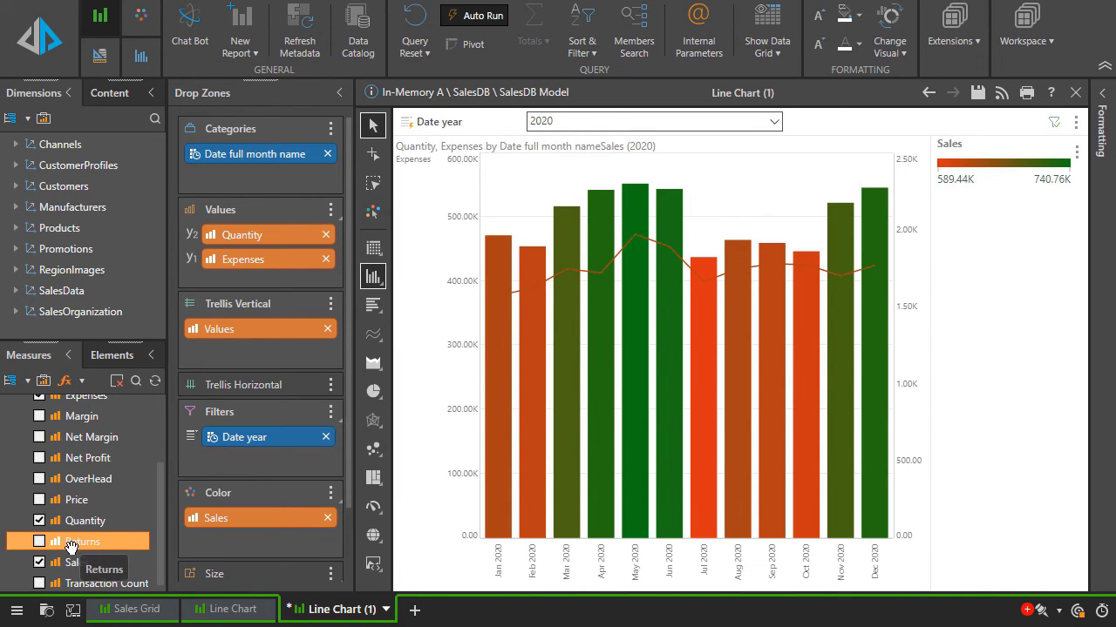
left_click_drag(69, 543, 279, 579)
scroll(254, 516, "down", 2)
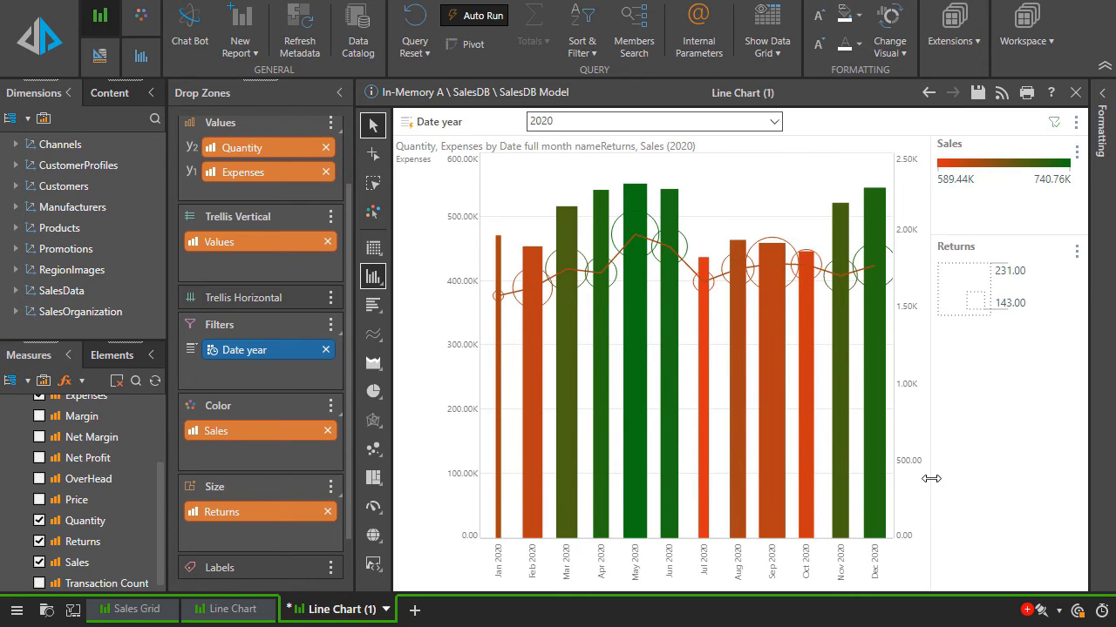
left_click(663, 126)
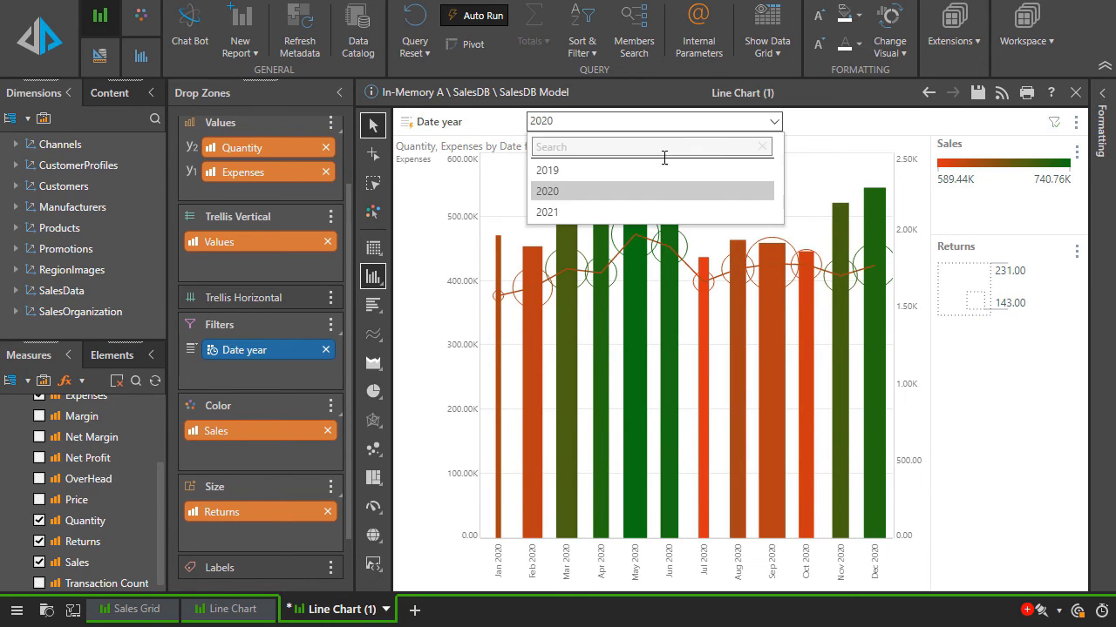
left_click(652, 212)
Duplicate the Sales Grid report as Sales Grid (1)
left_click(136, 609)
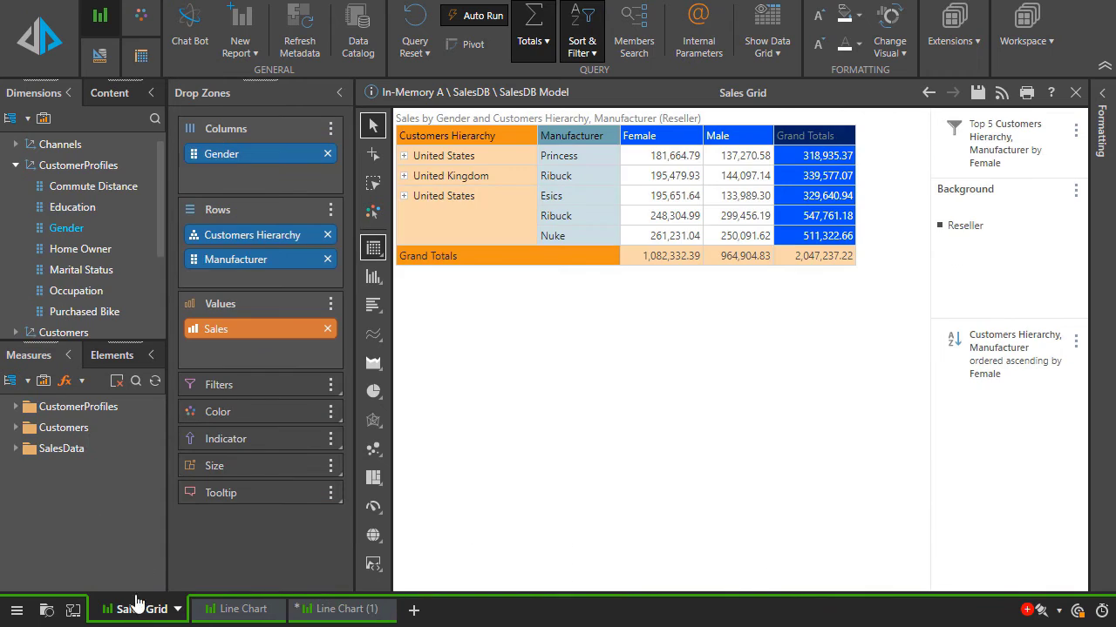
left_click(240, 57)
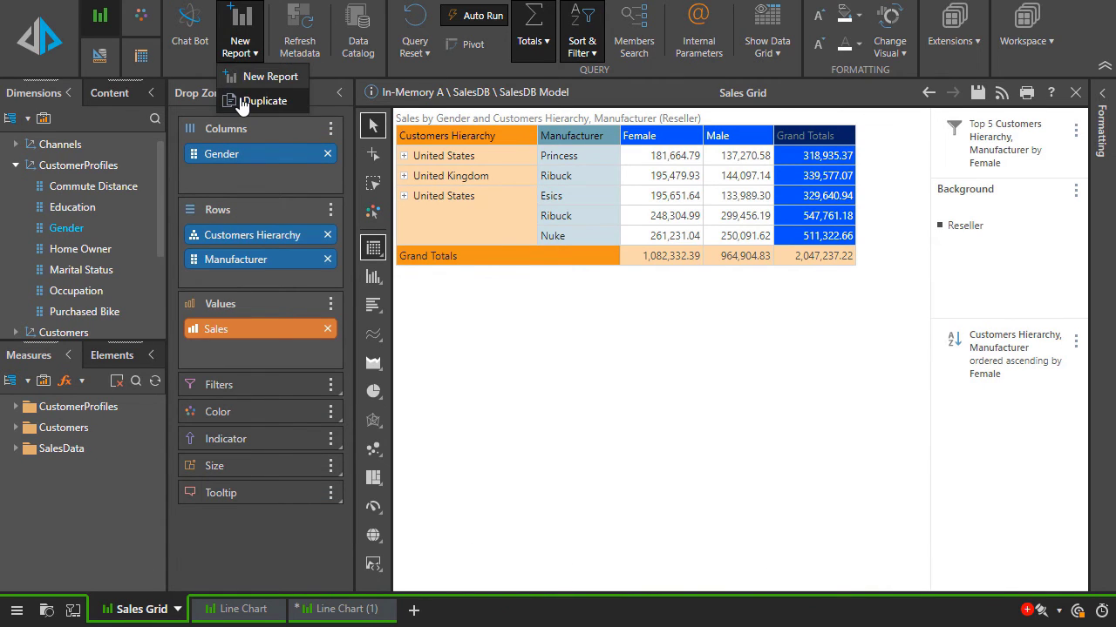
left_click(235, 94)
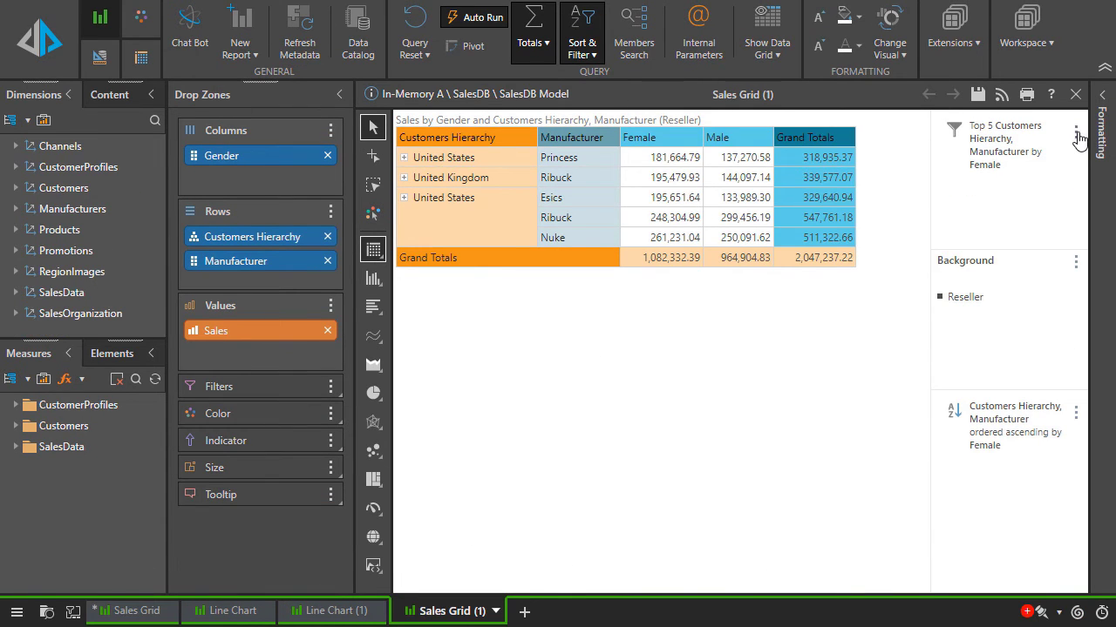
Remove the Top 5 filter, Reseller background filter and Female sort, then add Expenses to the grid
left_click(1076, 131)
left_click(1046, 180)
left_click(1076, 122)
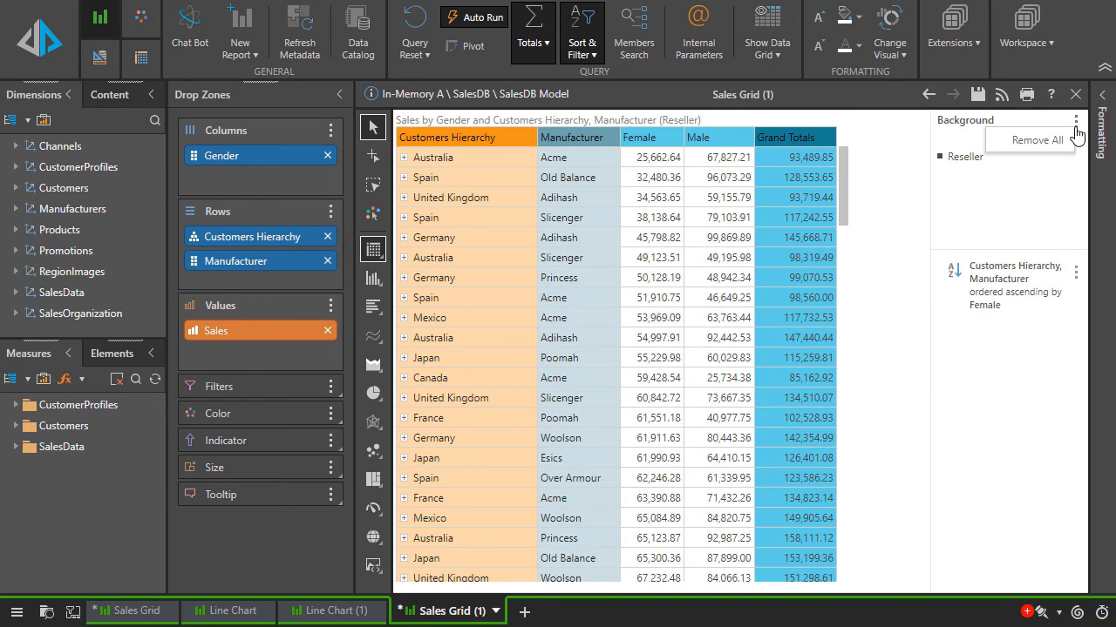
left_click(1059, 139)
left_click(1075, 131)
left_click(1062, 175)
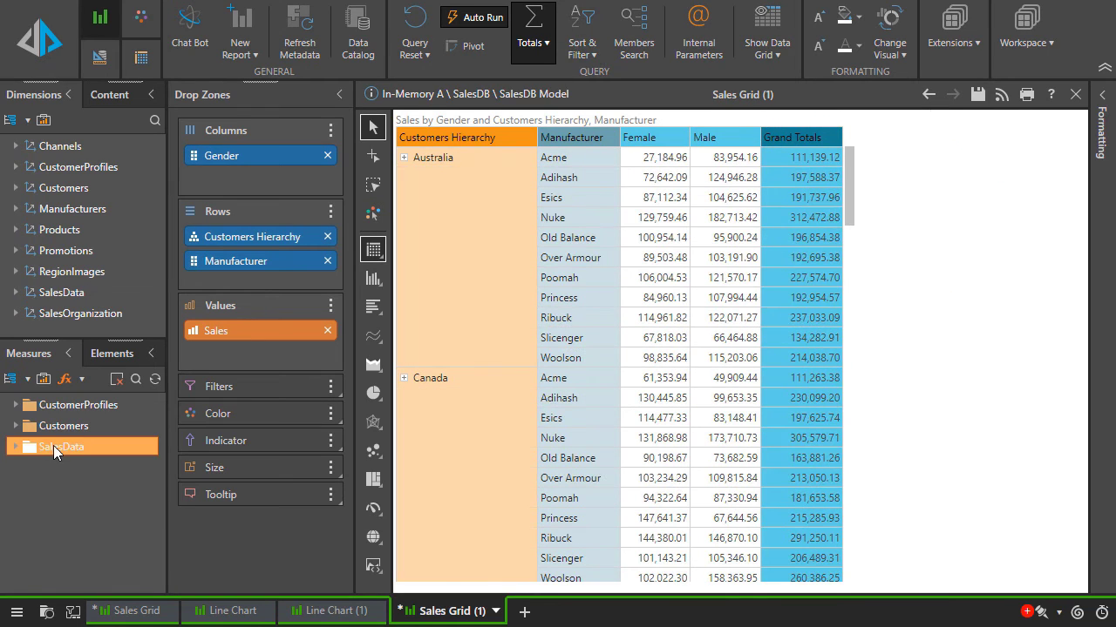
double_click(53, 447)
left_click(39, 489)
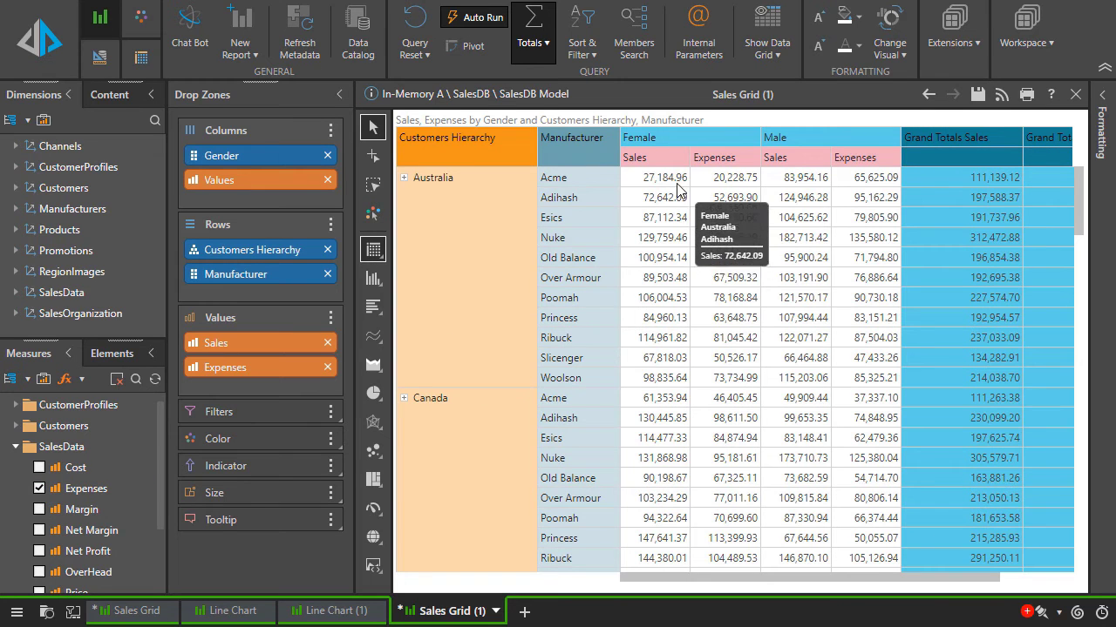
Add a percentage variance calculation of Sales to Expenses to the grid
right_click(732, 156)
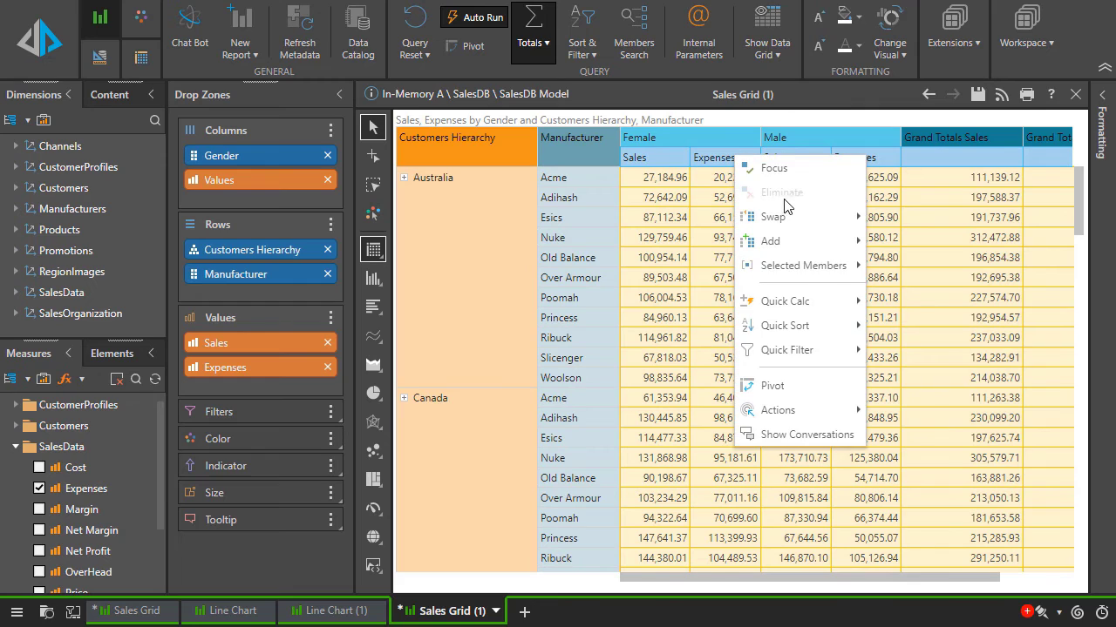
mouse_move(803, 302)
mouse_move(903, 305)
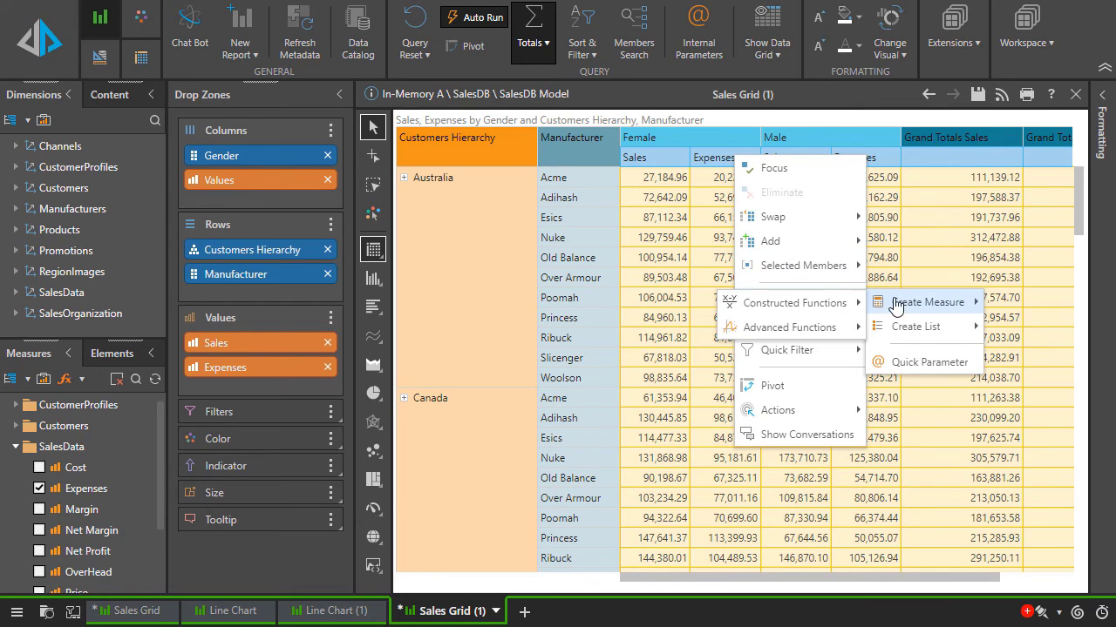
mouse_move(857, 304)
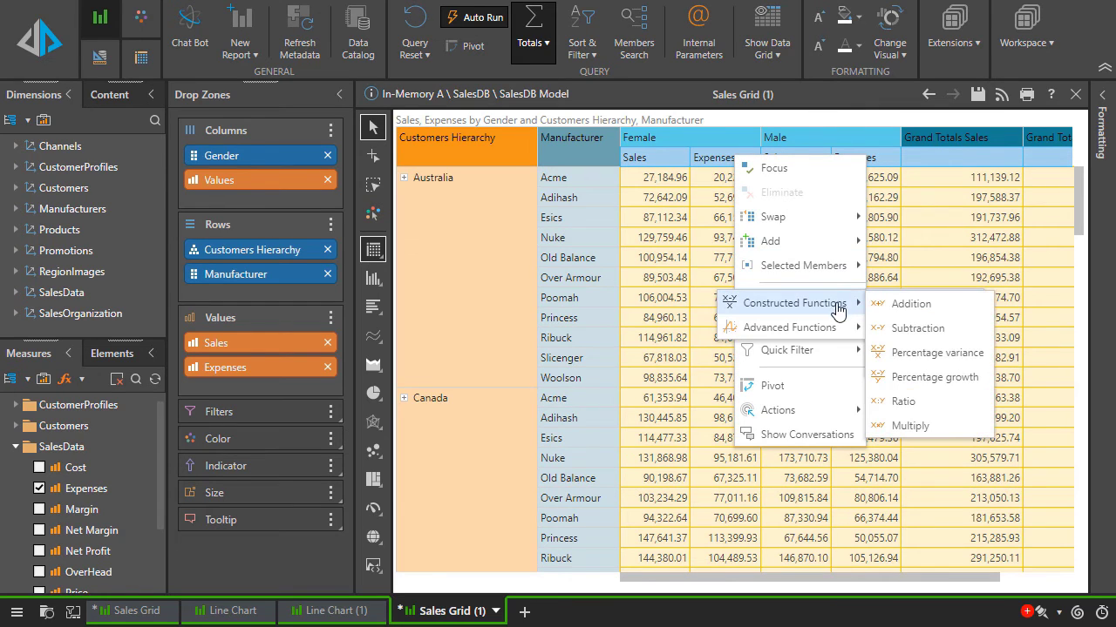
left_click(922, 353)
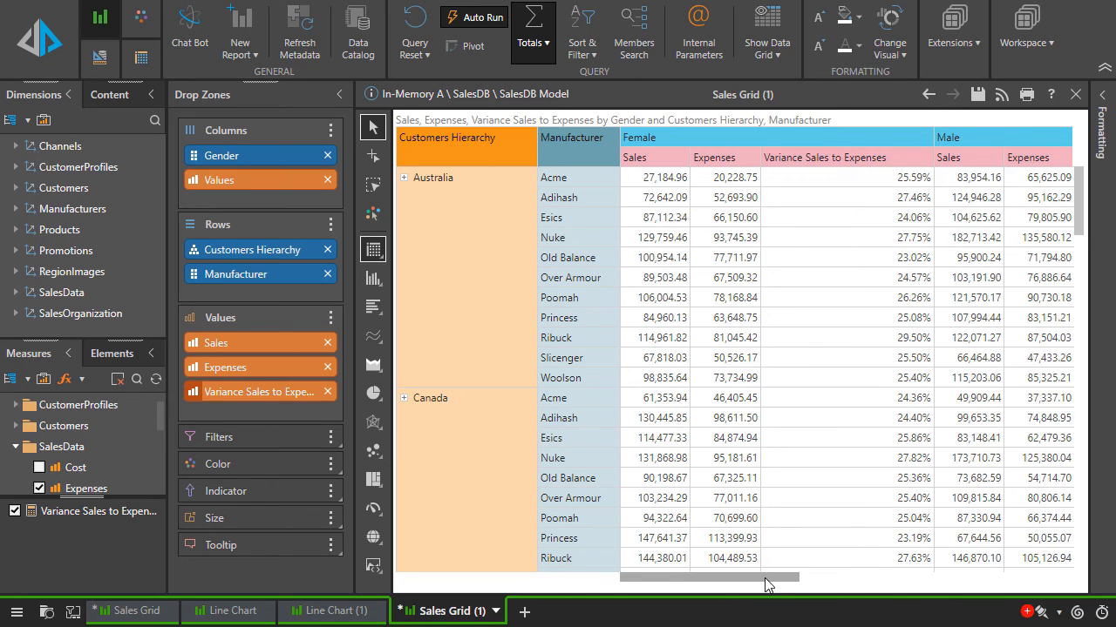
Shade the Variance Sales to Expenses values with a red-to-green colour scale
mouse_move(764, 577)
left_mouse_down()
mouse_move(931, 579)
mouse_move(745, 589)
left_mouse_up()
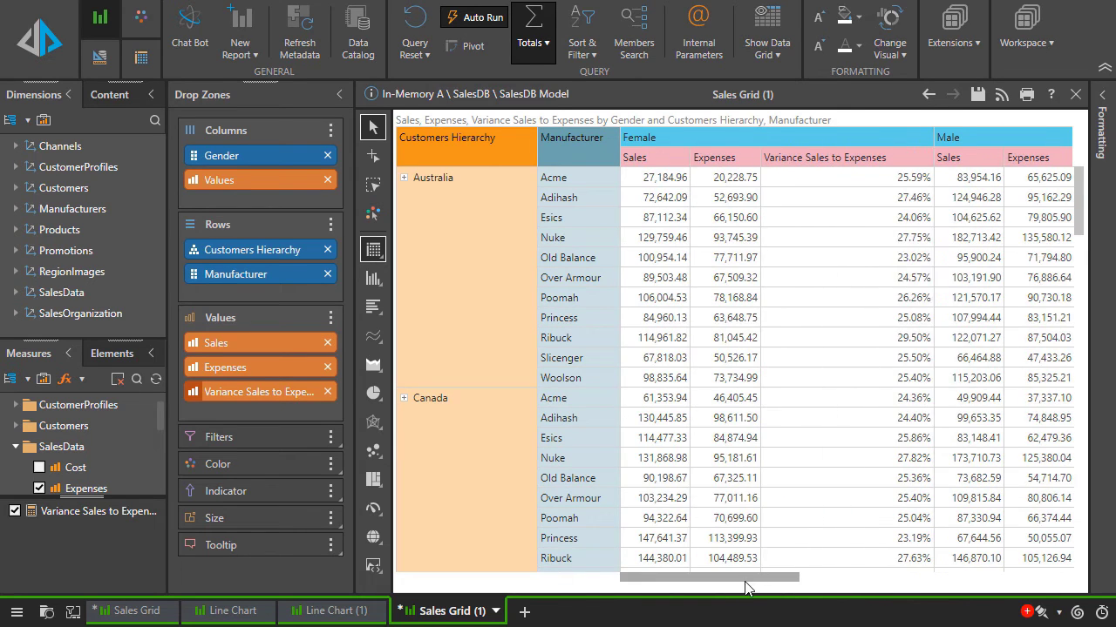
right_click(815, 166)
mouse_move(863, 455)
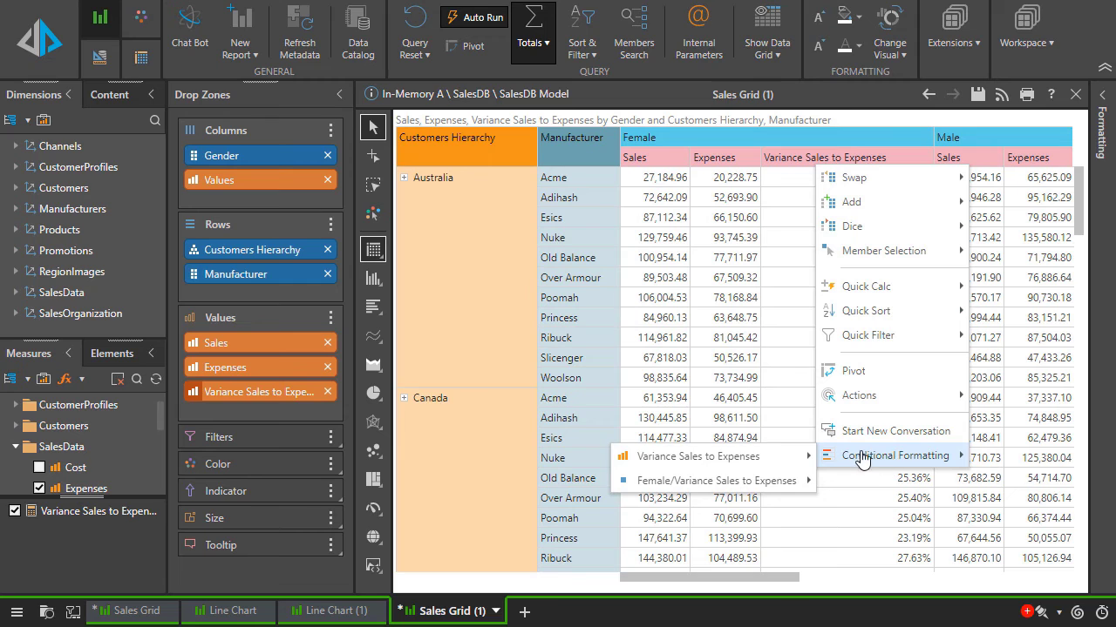
mouse_move(796, 462)
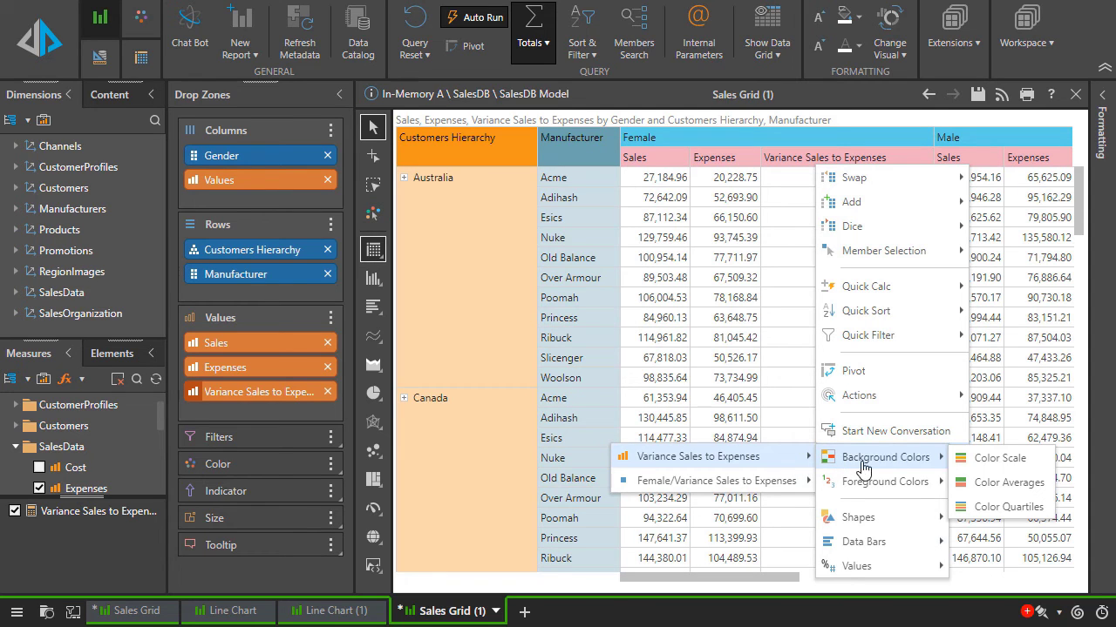
left_click(978, 459)
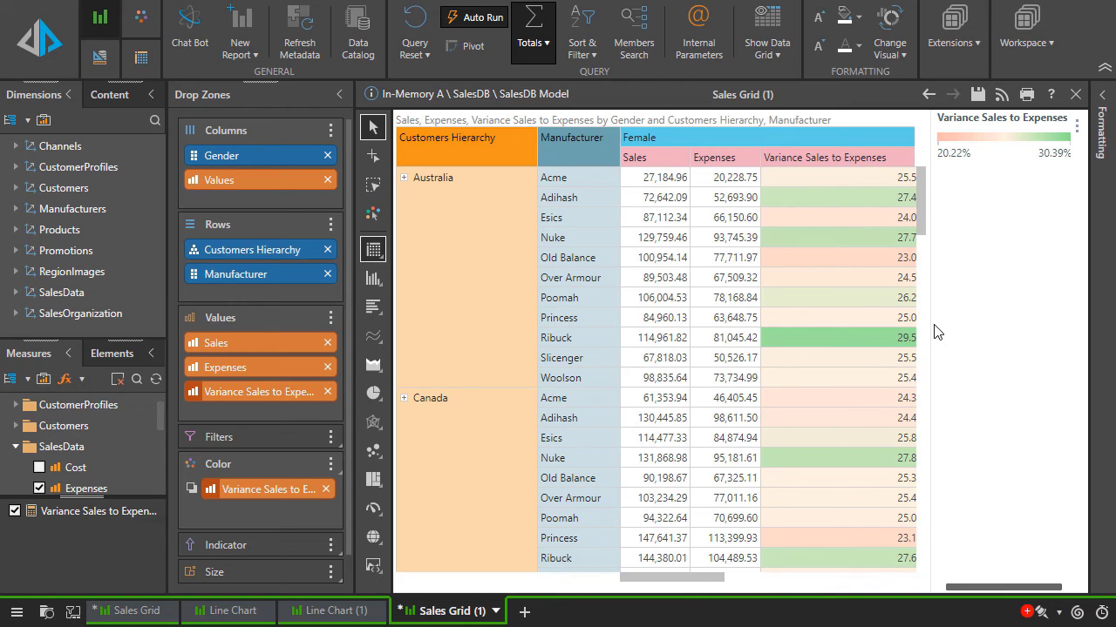
Rename the variance measure to Percentage Variance and show it as arrow indicators instead of colour shading
left_click_drag(931, 324, 1042, 322)
right_click(105, 510)
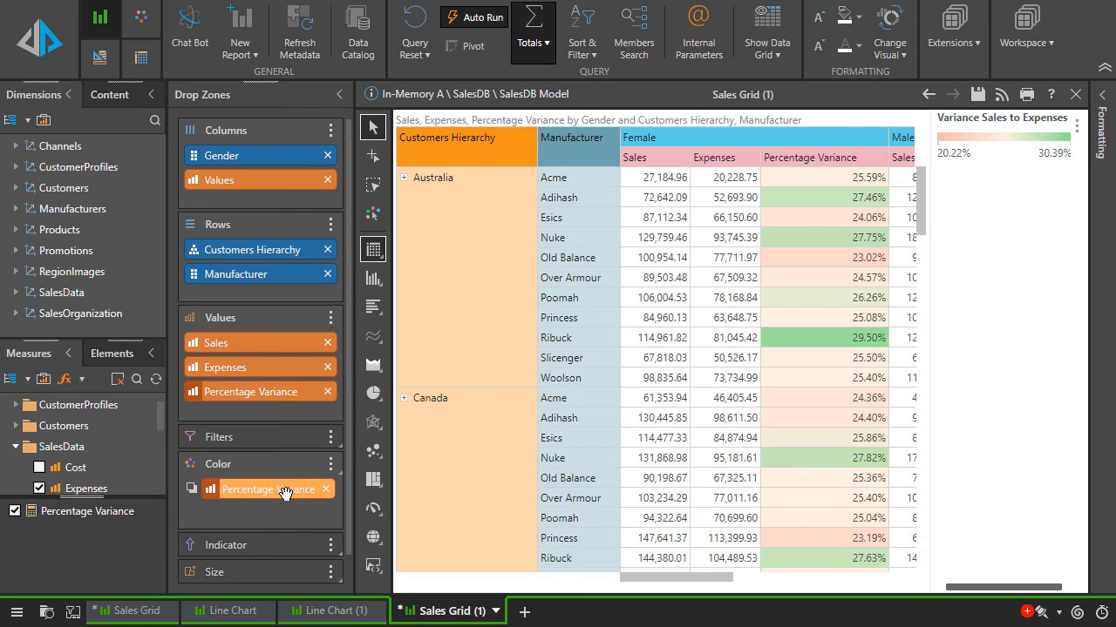
left_click_drag(287, 493, 441, 422)
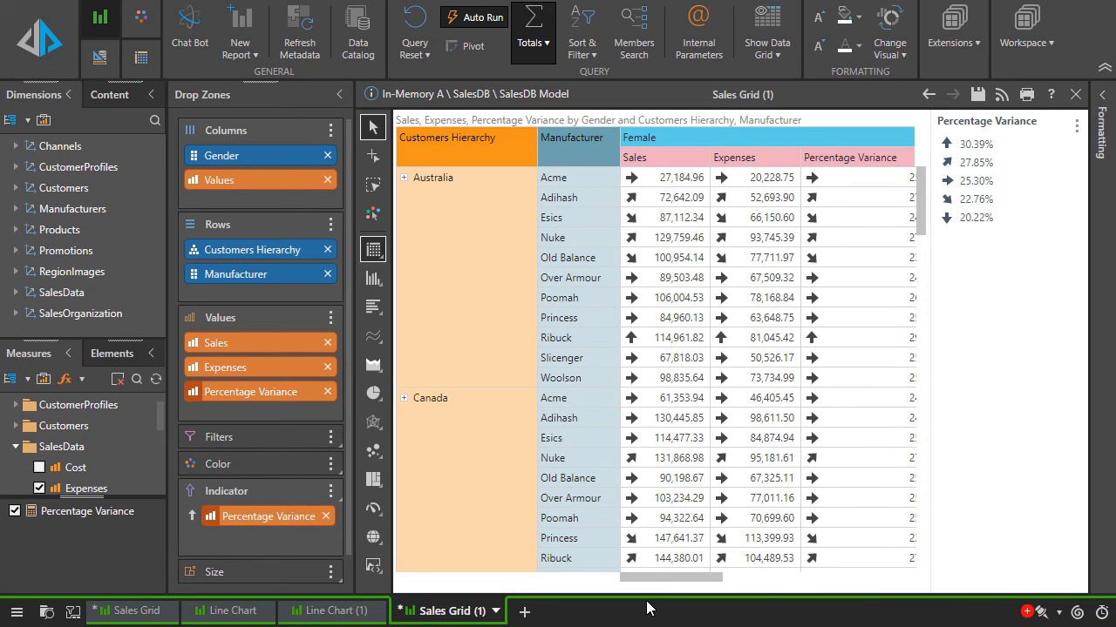
left_click_drag(675, 577, 630, 568)
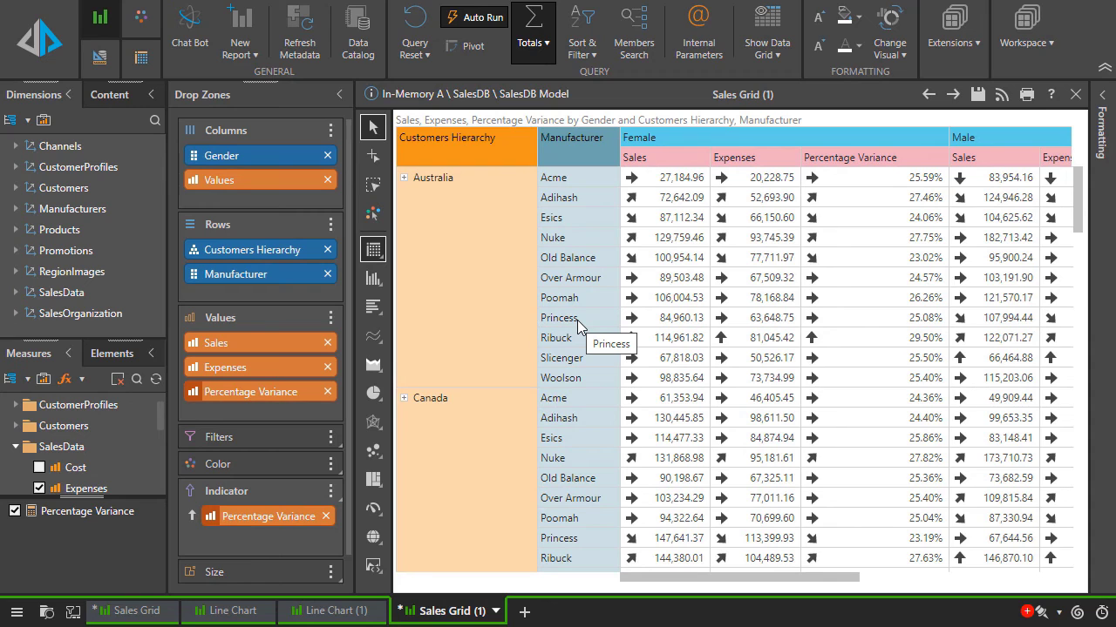
Group Princess and Esics into one 'Princess, Esics' row, listing all other manufacturers
left_click(576, 318)
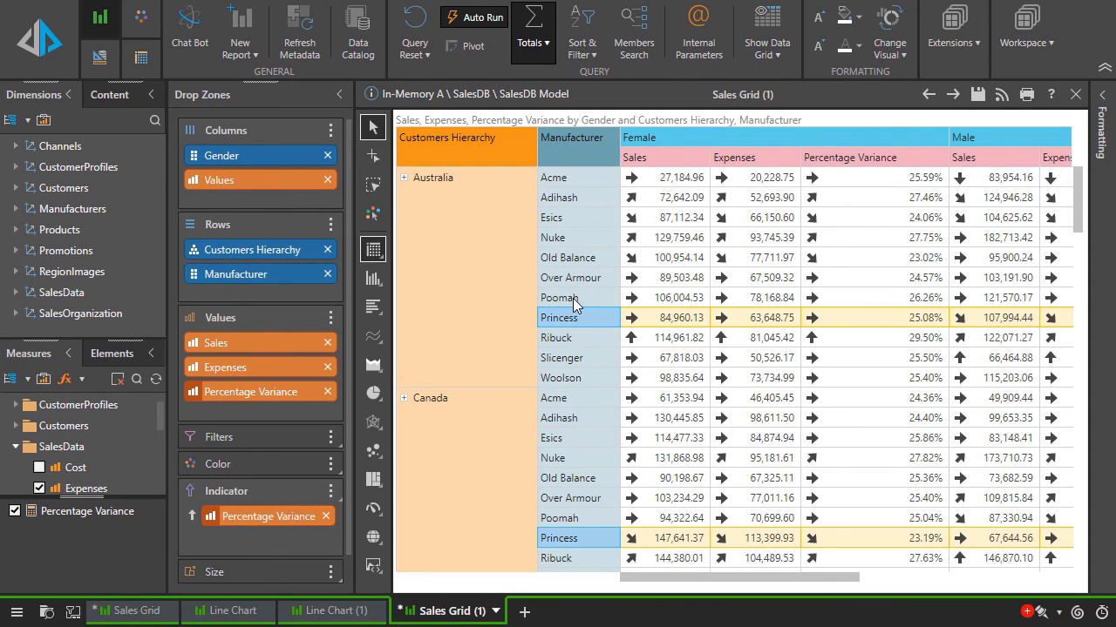
left_click(578, 215, "ctrl")
right_click(578, 215)
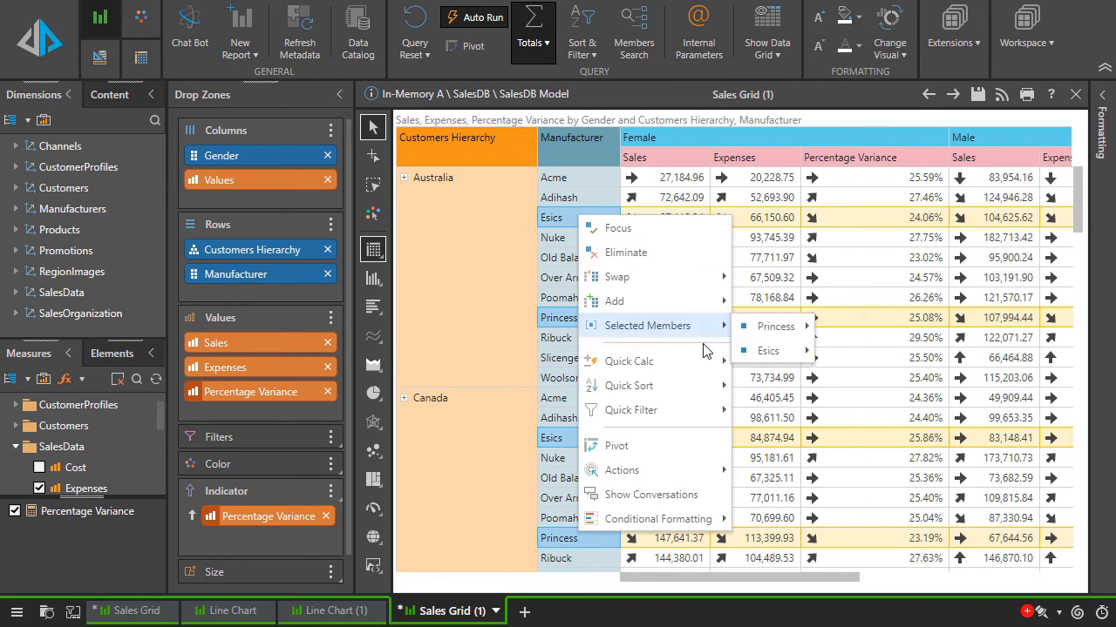
mouse_move(696, 369)
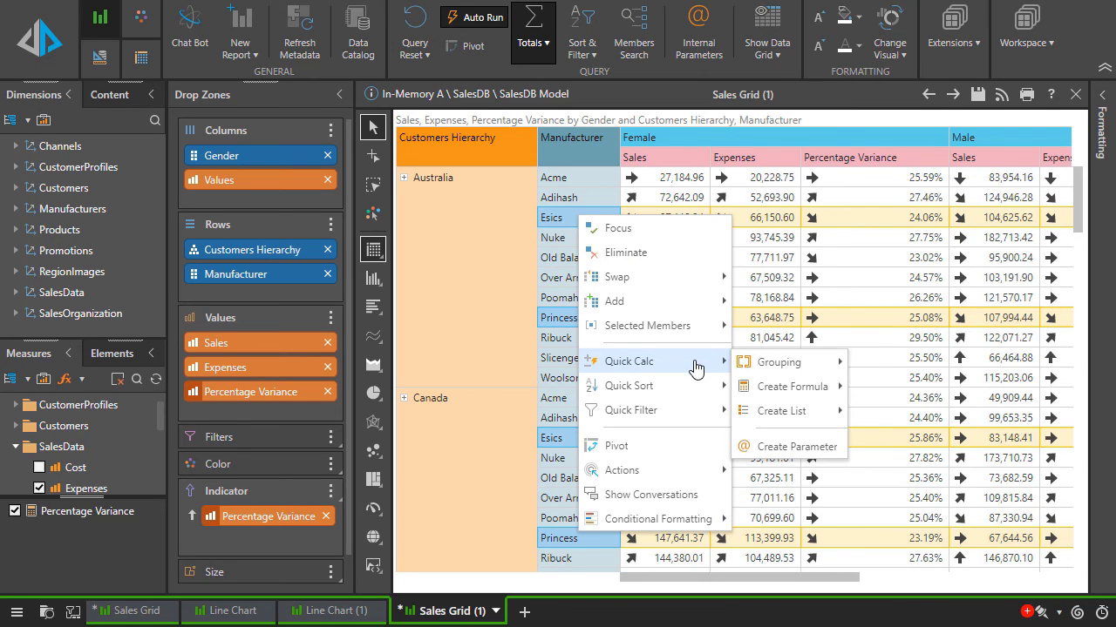
mouse_move(772, 366)
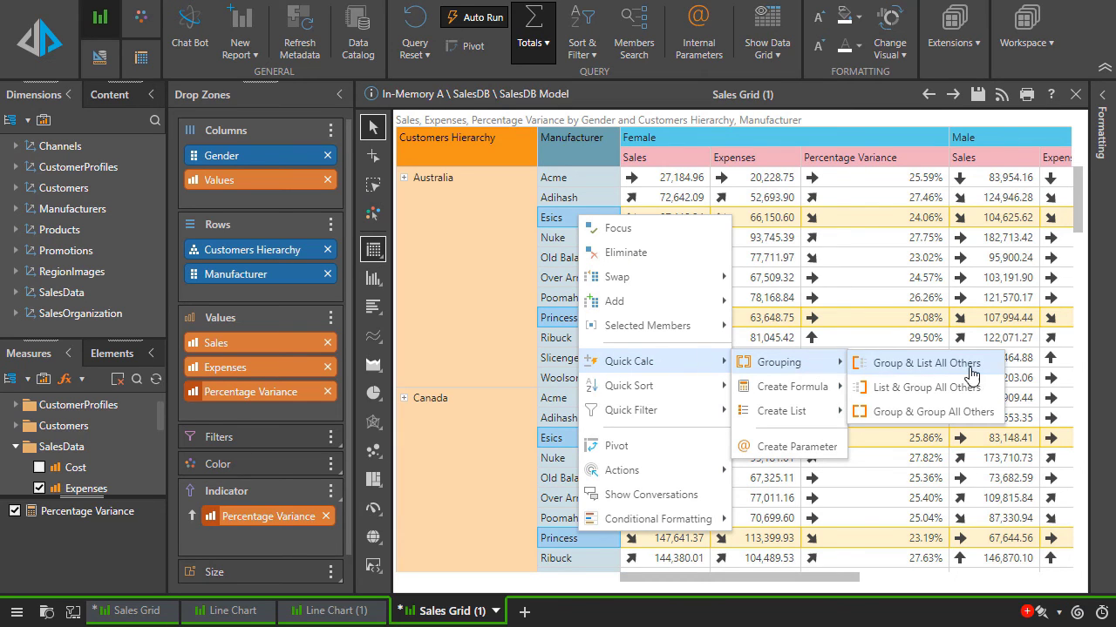
left_click(974, 373)
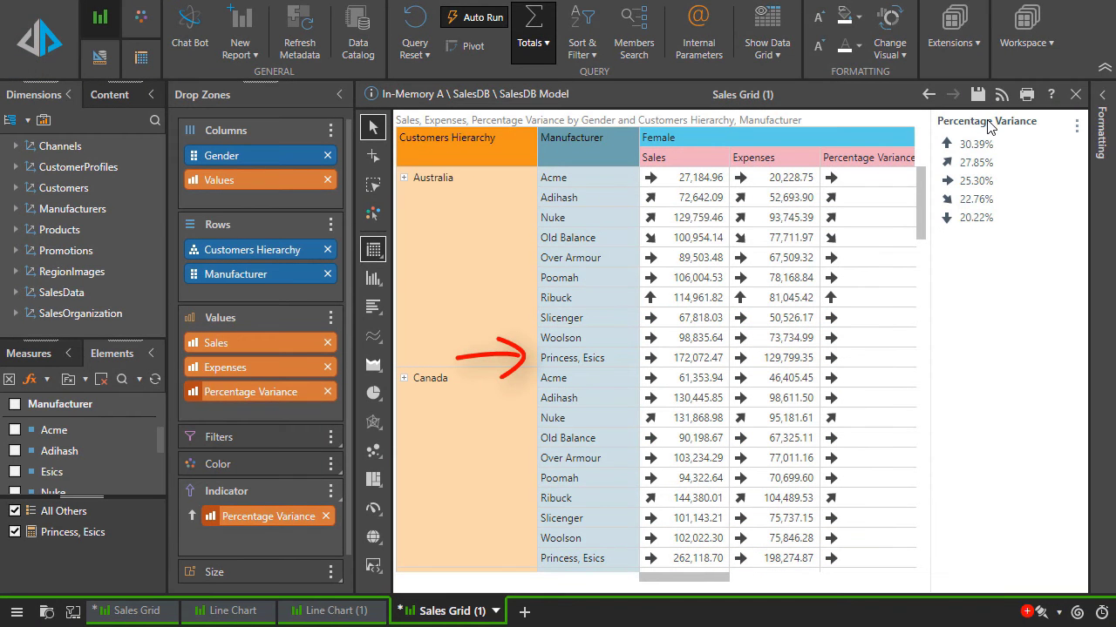
Dock the Percentage Variance legend below the grid and collapse all side panels
left_click_drag(758, 593, 754, 593)
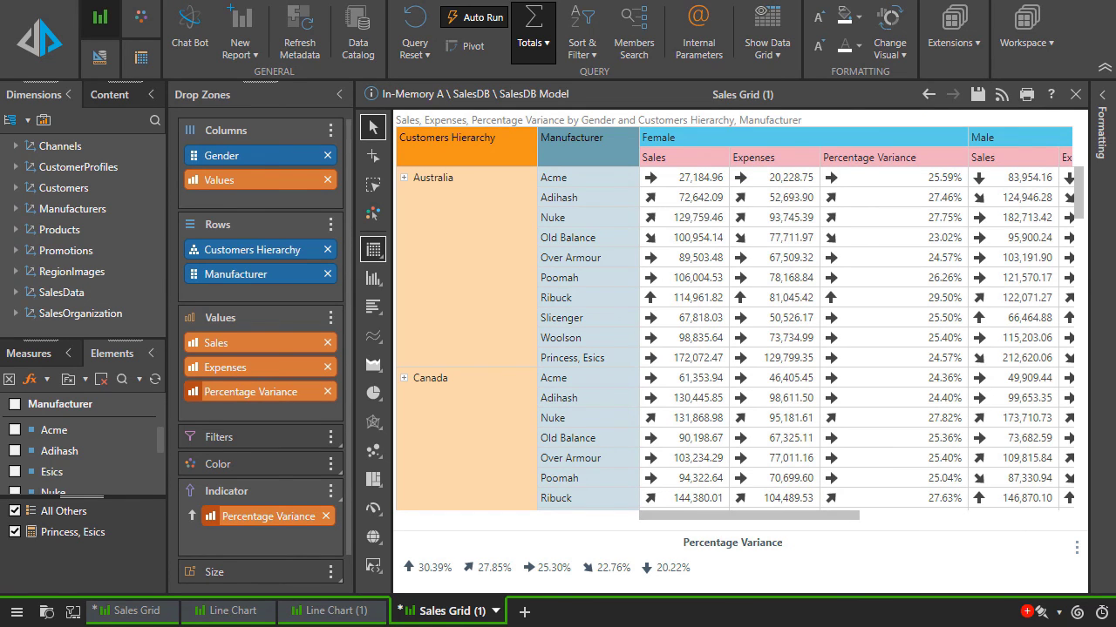
left_click(1026, 56)
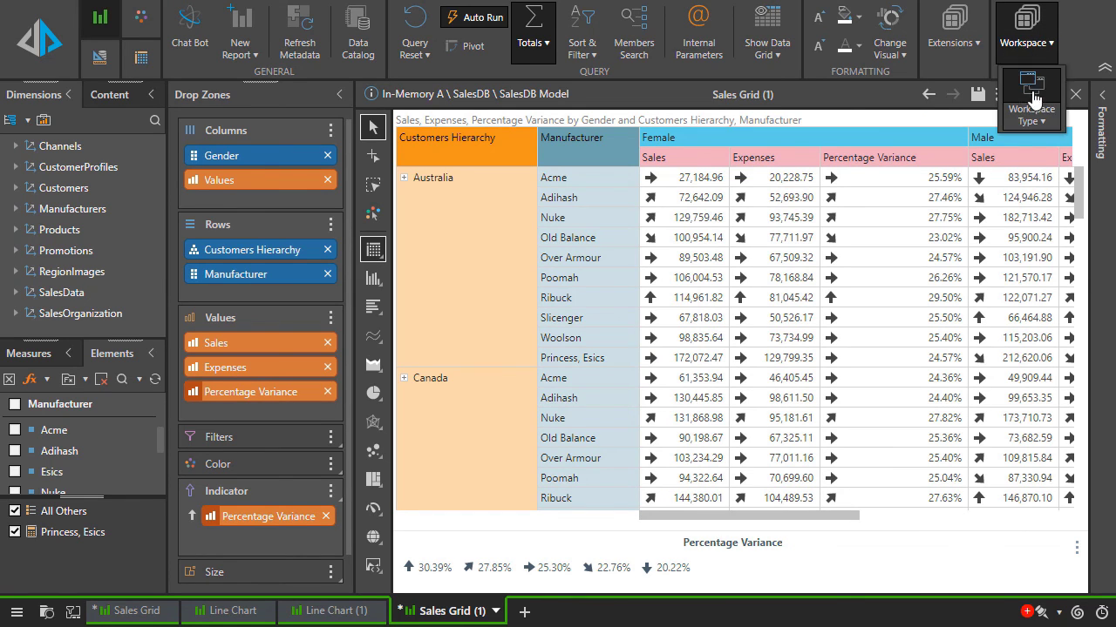
left_click(1033, 112)
left_click(1061, 242)
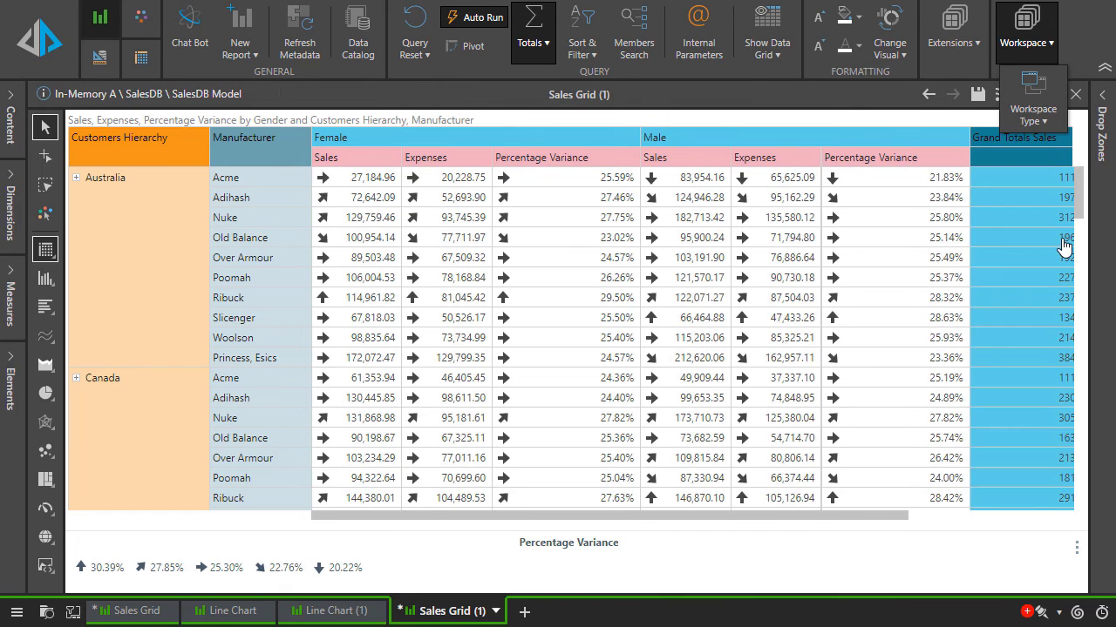
scroll(871, 348, "down", 5)
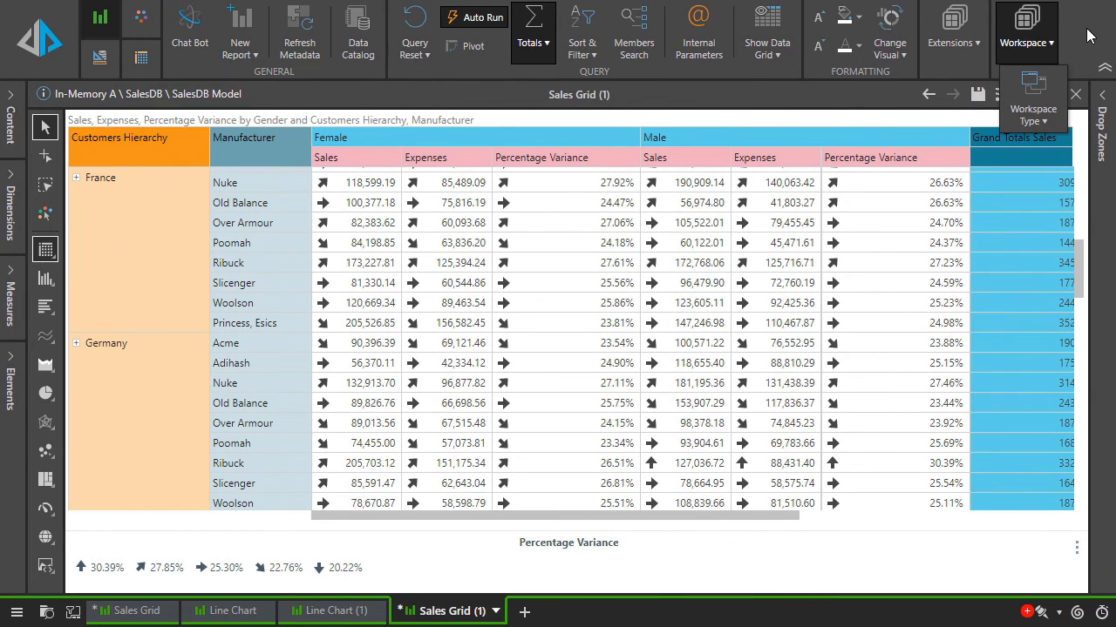
scroll(610, 349, "up", 5)
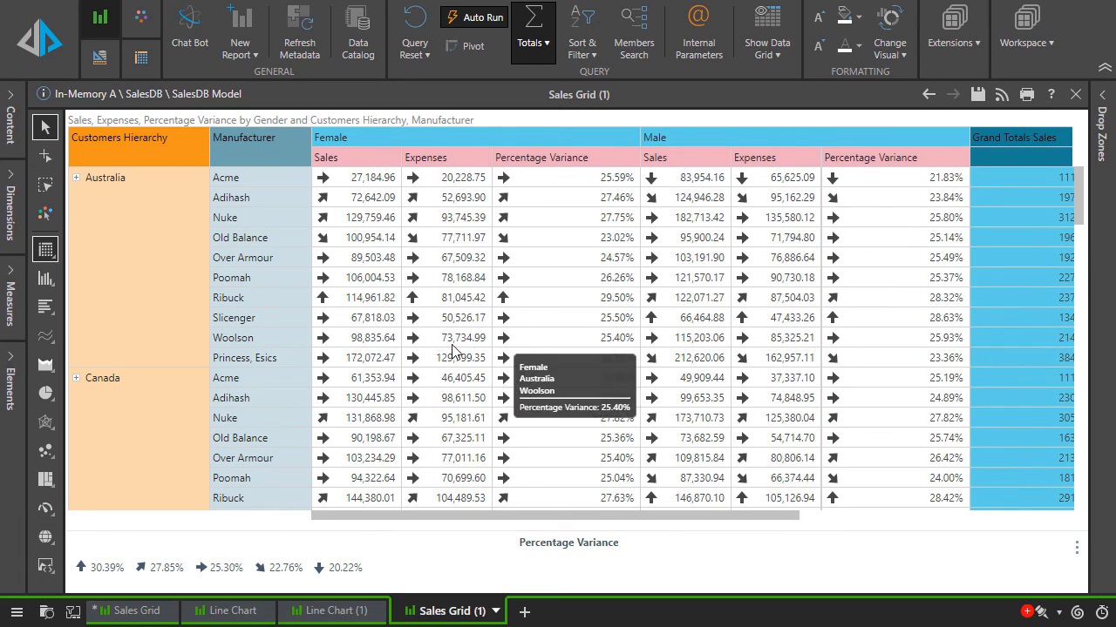
Save an alert for when Australia's Female Princess, Esics sales go up
right_click(352, 358)
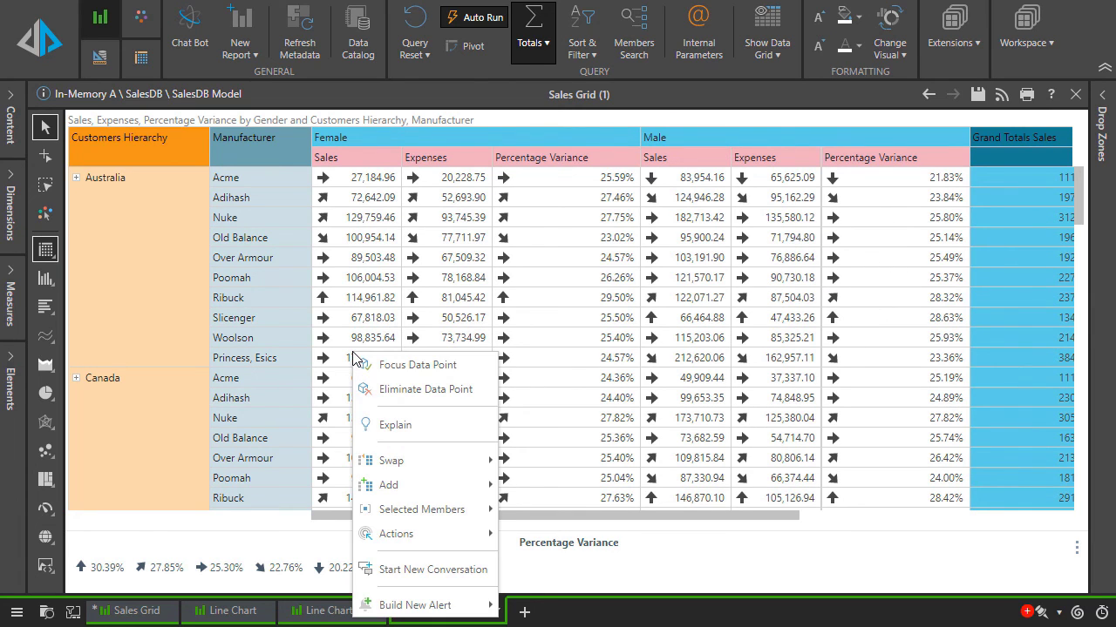
mouse_move(436, 603)
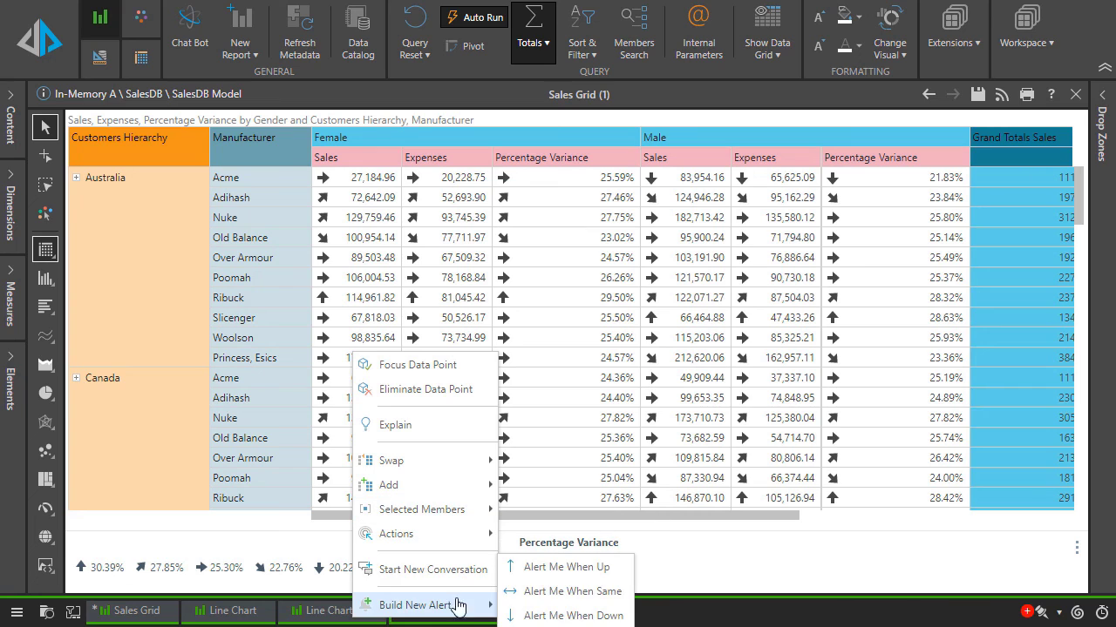
left_click(542, 569)
left_click(695, 525)
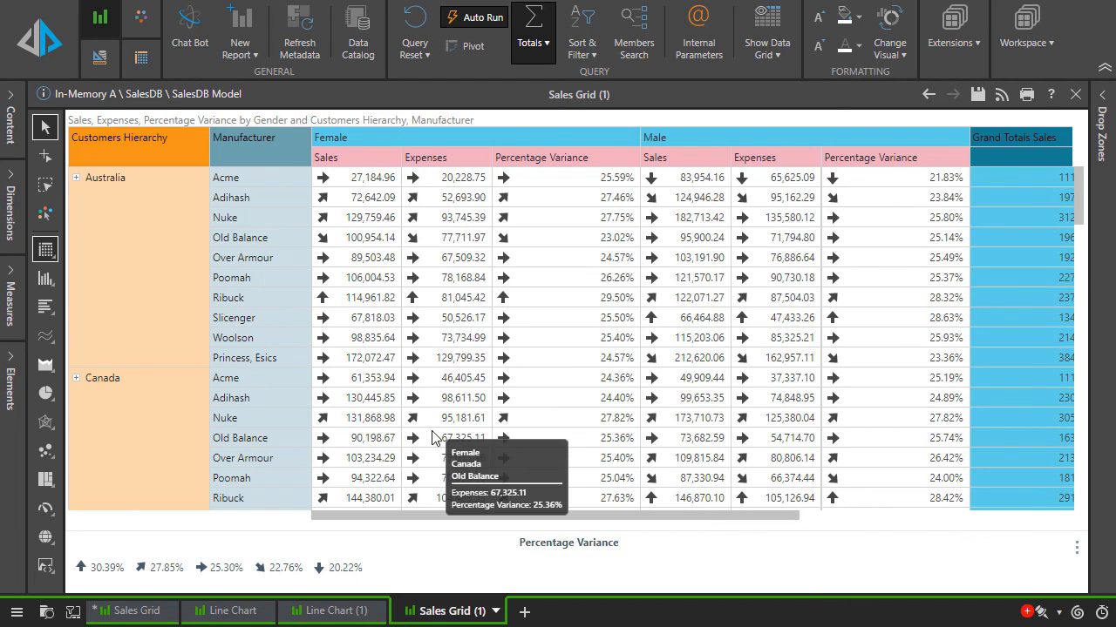
Post the comment 'Sales aren't going up here' on the cell, shared with Analysts, and collapse Conversations
right_click(354, 360)
left_click(410, 575)
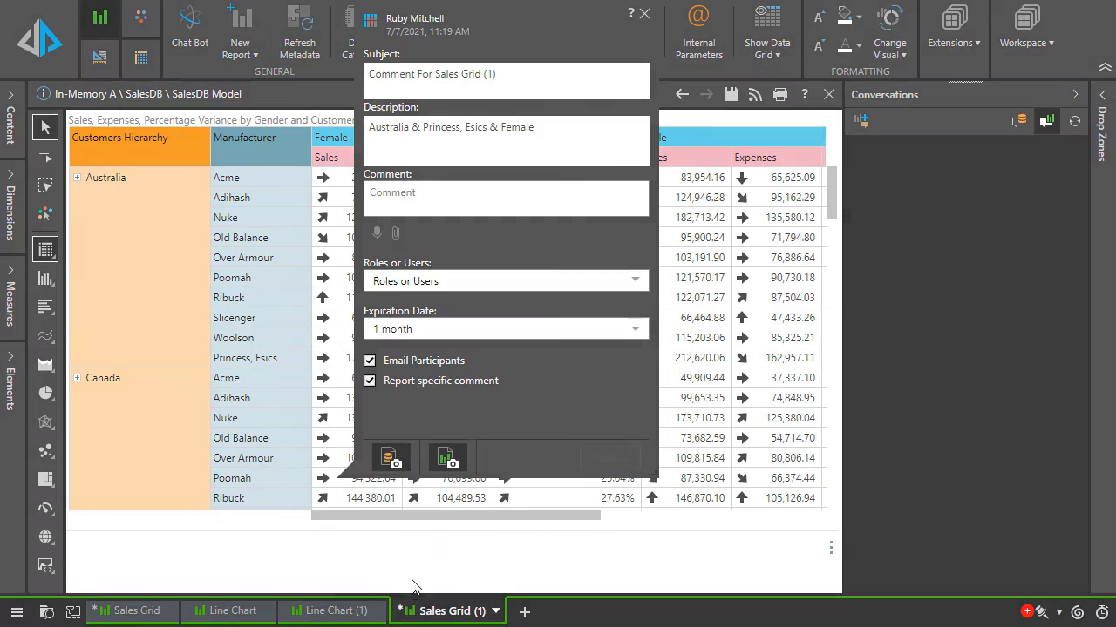
type("Sales aren't going up here")
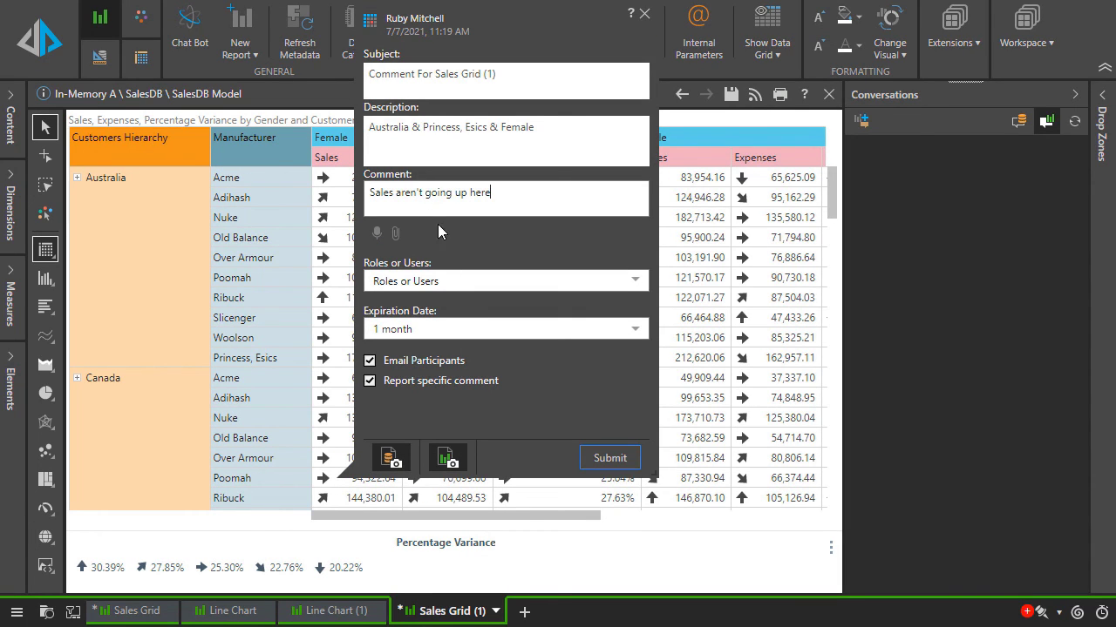
left_click(473, 281)
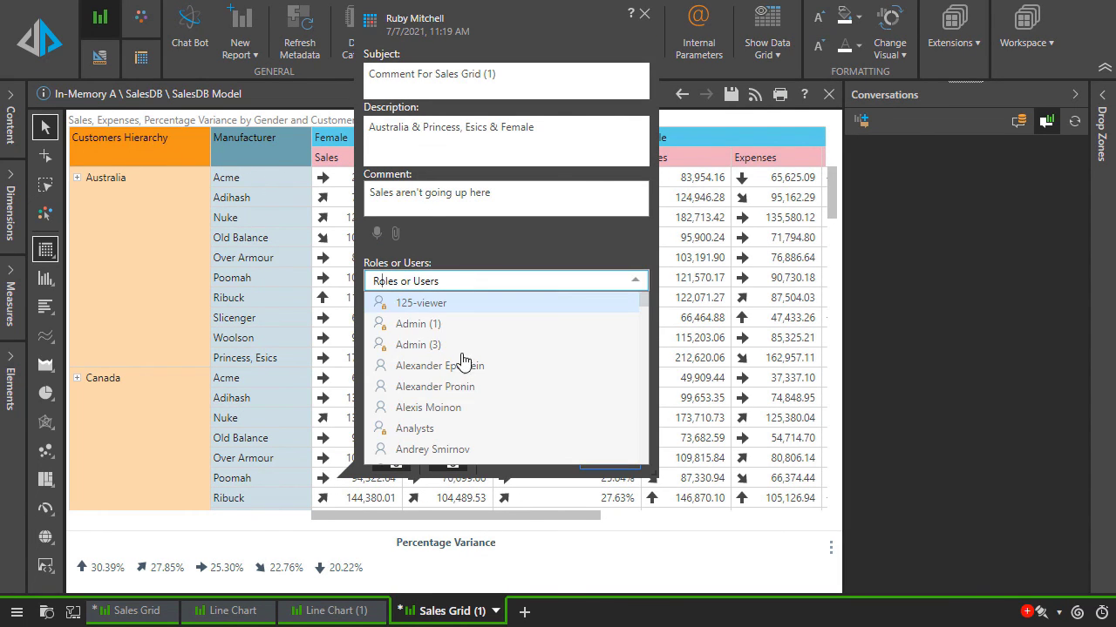
left_click(449, 428)
left_click(610, 458)
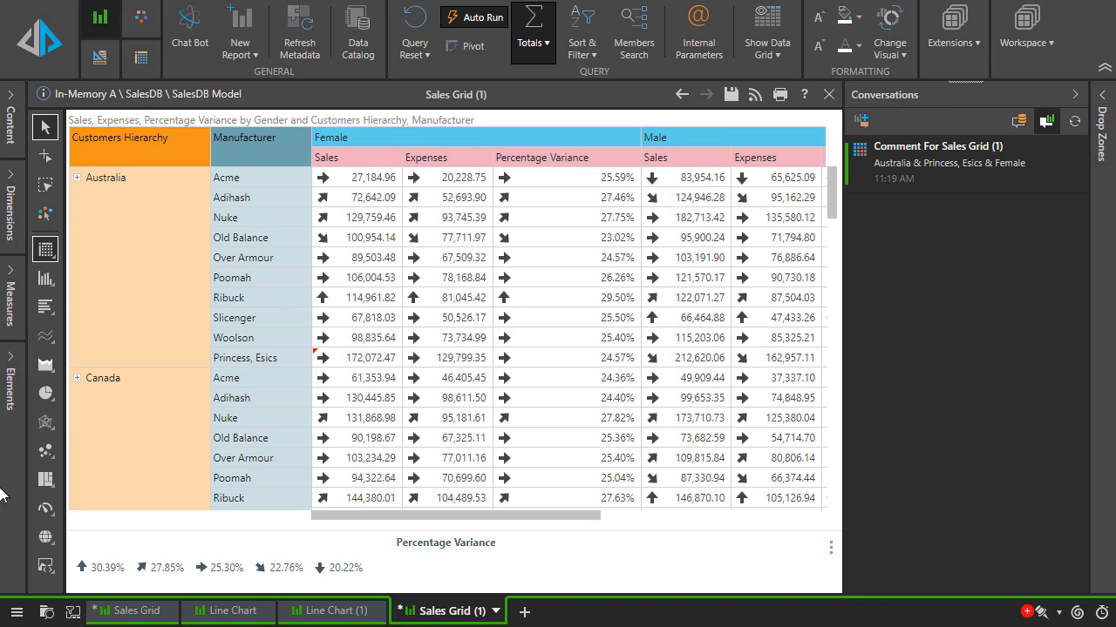
left_click(1074, 95)
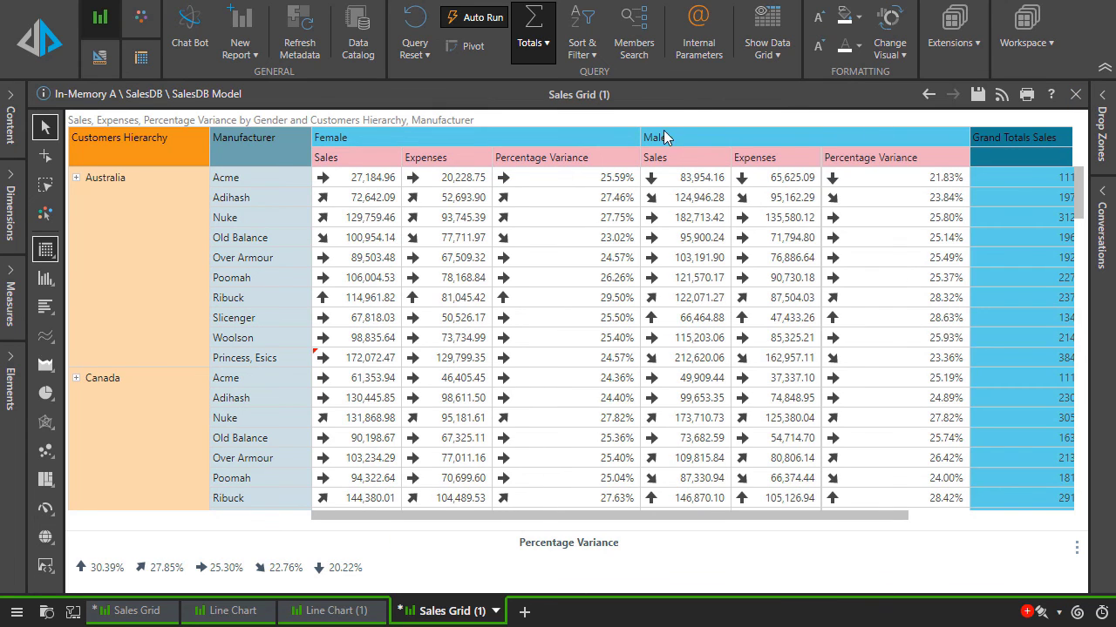